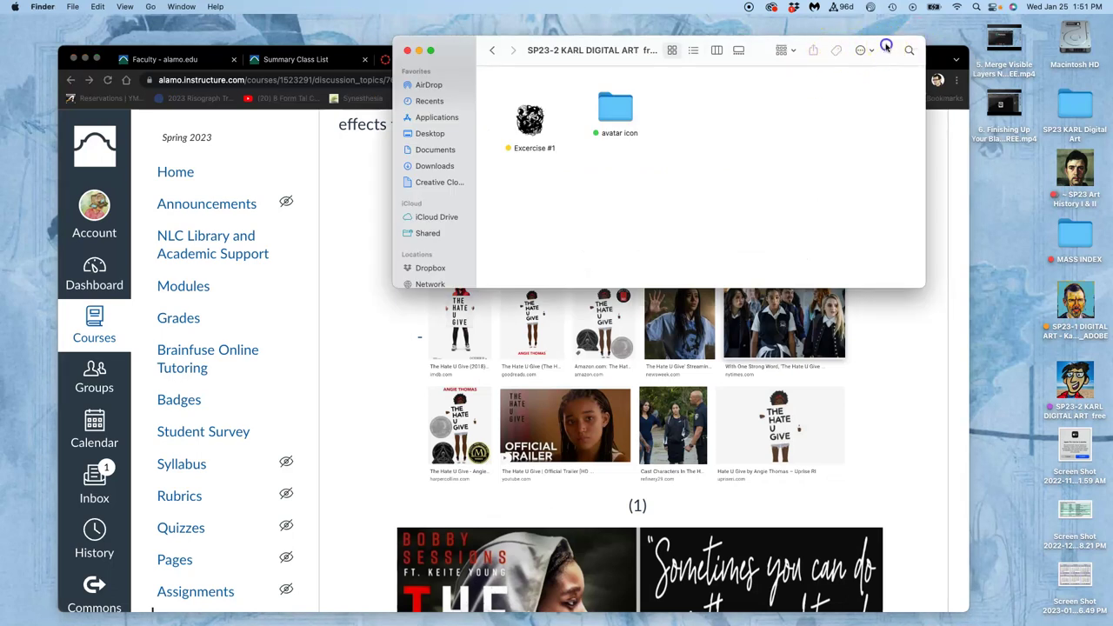
Step: Open the Exercise #1 folder and preview the line-art PNG and JPG exports in Preview, closing each
{"action": "left_click_drag", "start_coordinate": [886, 46], "coordinate": [987, 149]}
{"action": "double_click", "coordinate": [633, 236]}
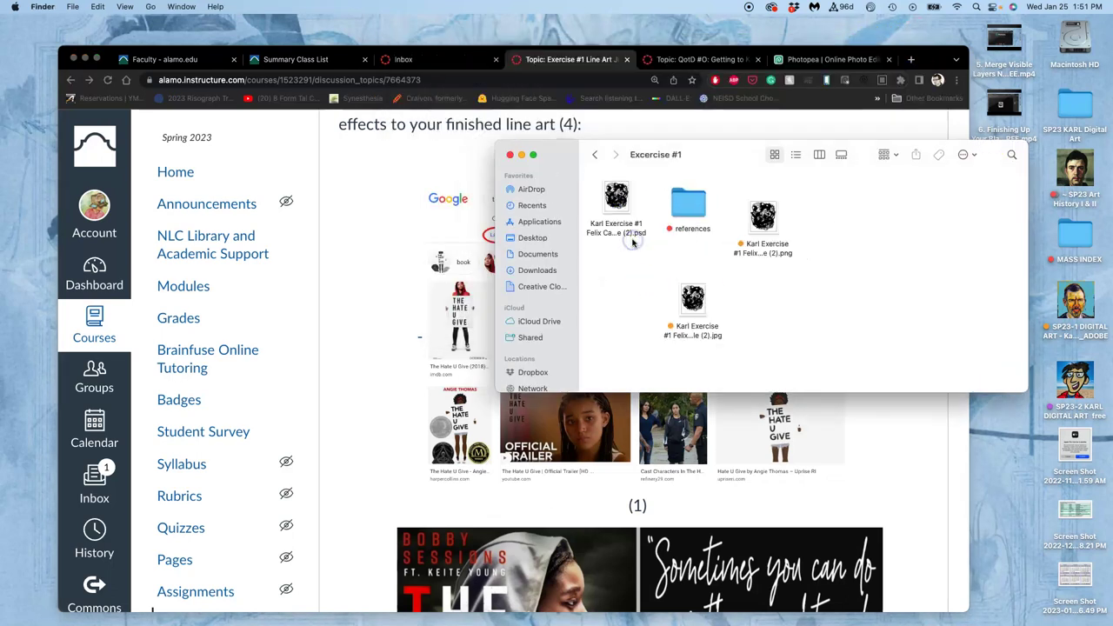
{"action": "double_click", "coordinate": [763, 235]}
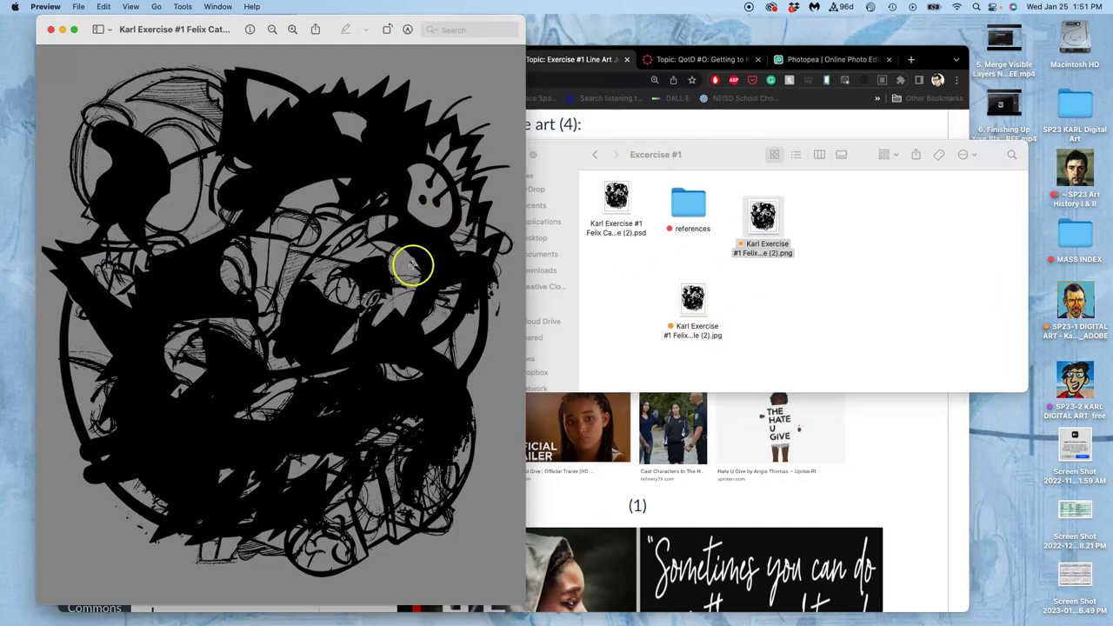
{"action": "left_click", "coordinate": [52, 30]}
{"action": "left_click", "coordinate": [693, 300]}
{"action": "double_click", "coordinate": [692, 300]}
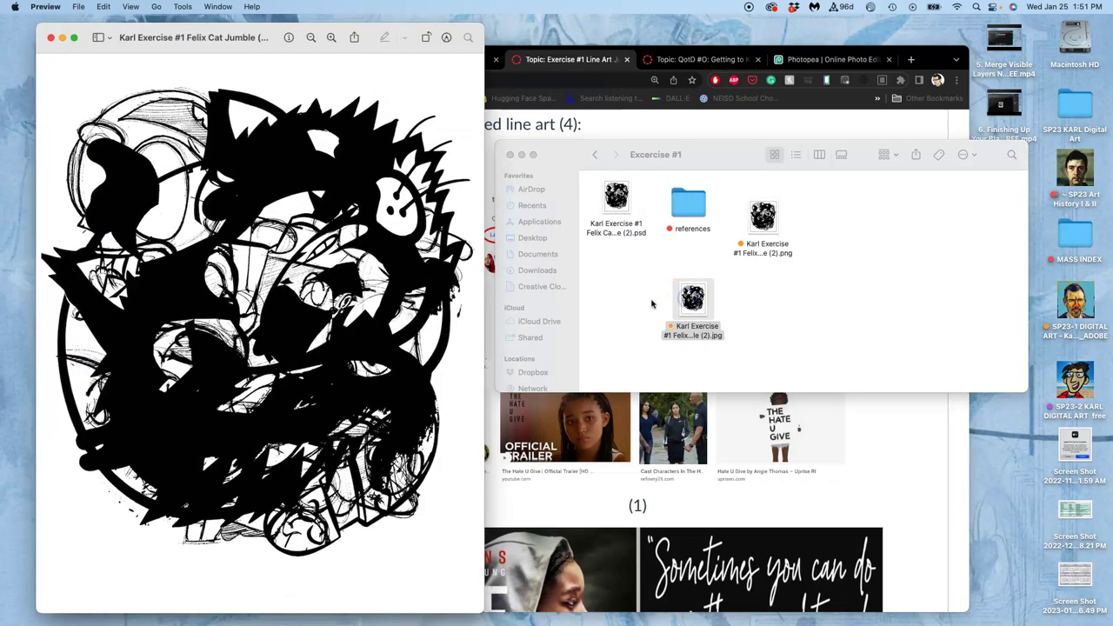
{"action": "left_click", "coordinate": [51, 39]}
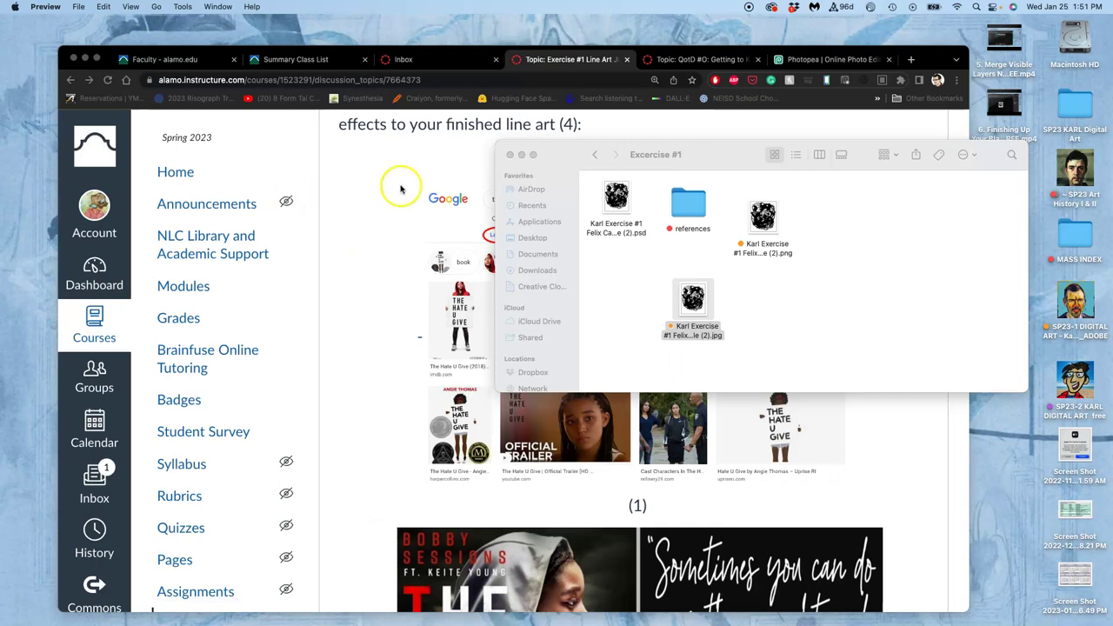
Step: Switch to the Photopea artwork and make the white Background layer visible
{"action": "left_click", "coordinate": [429, 162]}
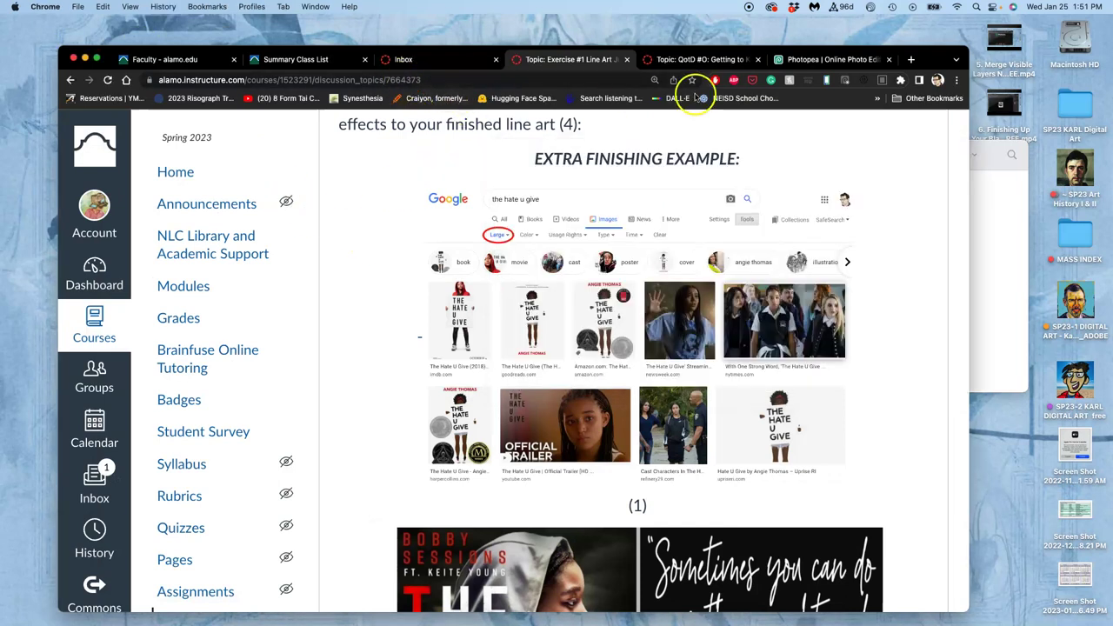
{"action": "left_click", "coordinate": [804, 61]}
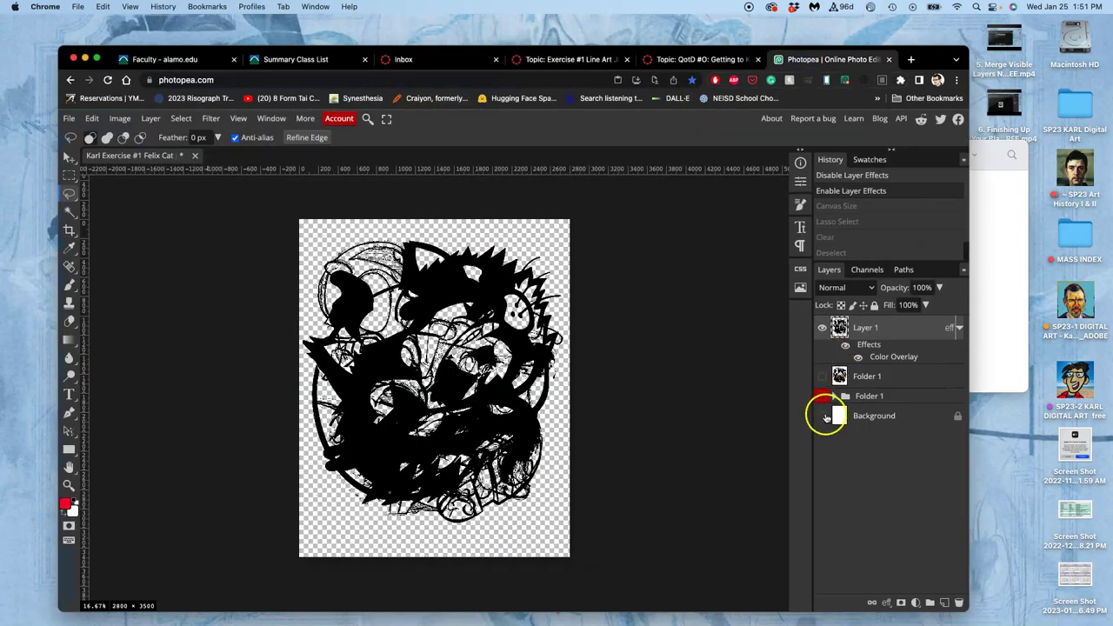
{"action": "left_click", "coordinate": [823, 416]}
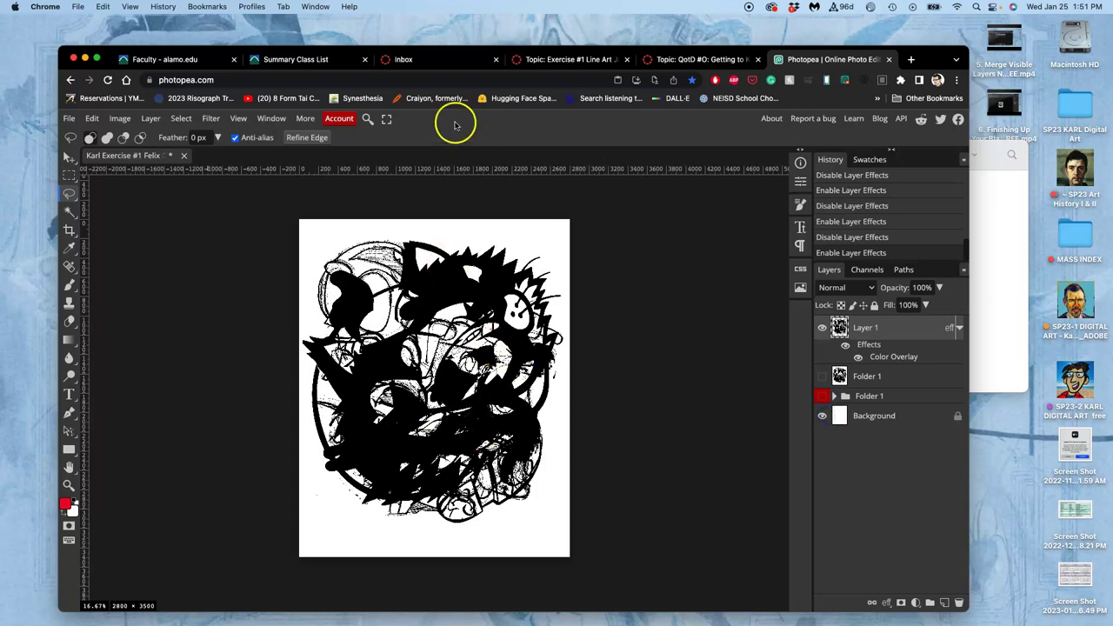
{"action": "left_click", "coordinate": [542, 62]}
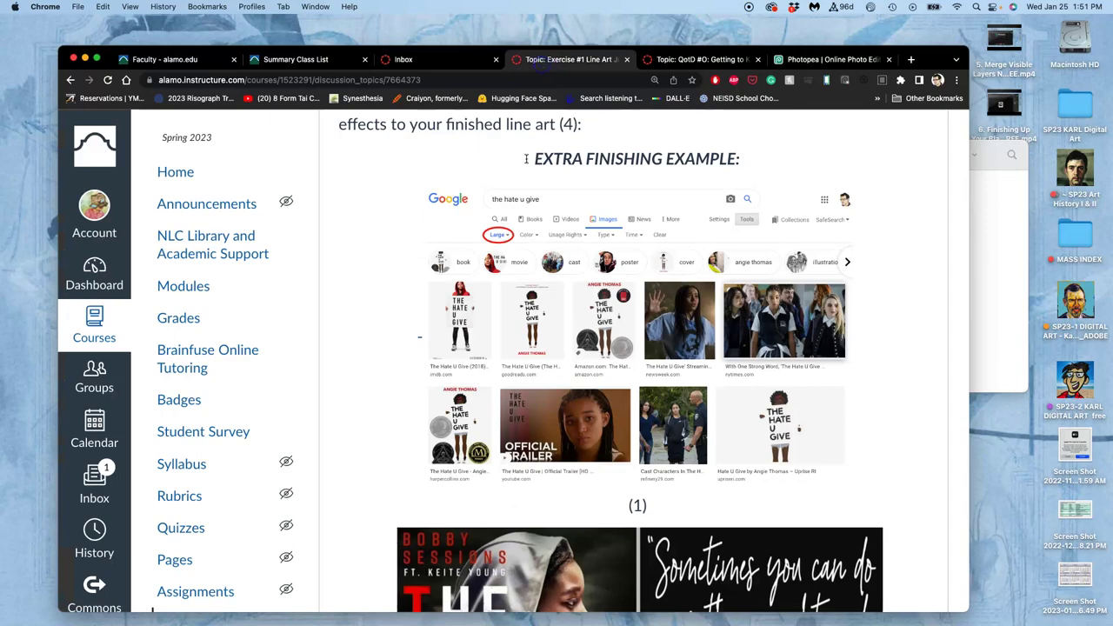
{"action": "scroll", "coordinate": [552, 387], "scroll_direction": "down", "scroll_amount": 5}
{"action": "scroll", "coordinate": [560, 395], "scroll_direction": "down", "scroll_amount": 5}
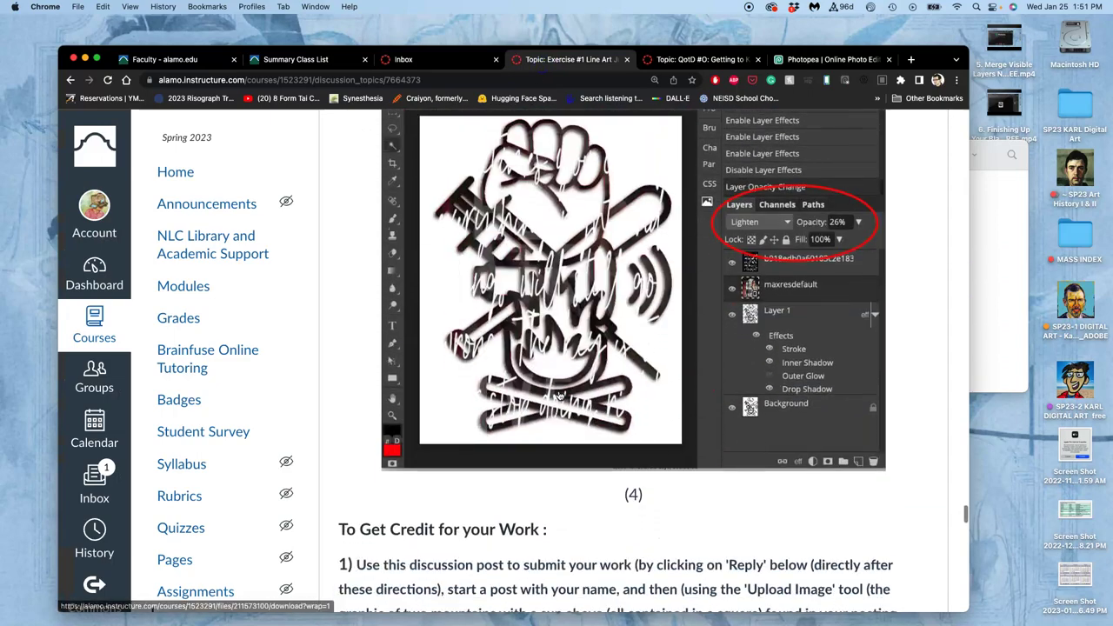
{"action": "scroll", "coordinate": [560, 396], "scroll_direction": "up", "scroll_amount": 10}
{"action": "scroll", "coordinate": [560, 395], "scroll_direction": "up", "scroll_amount": 20}
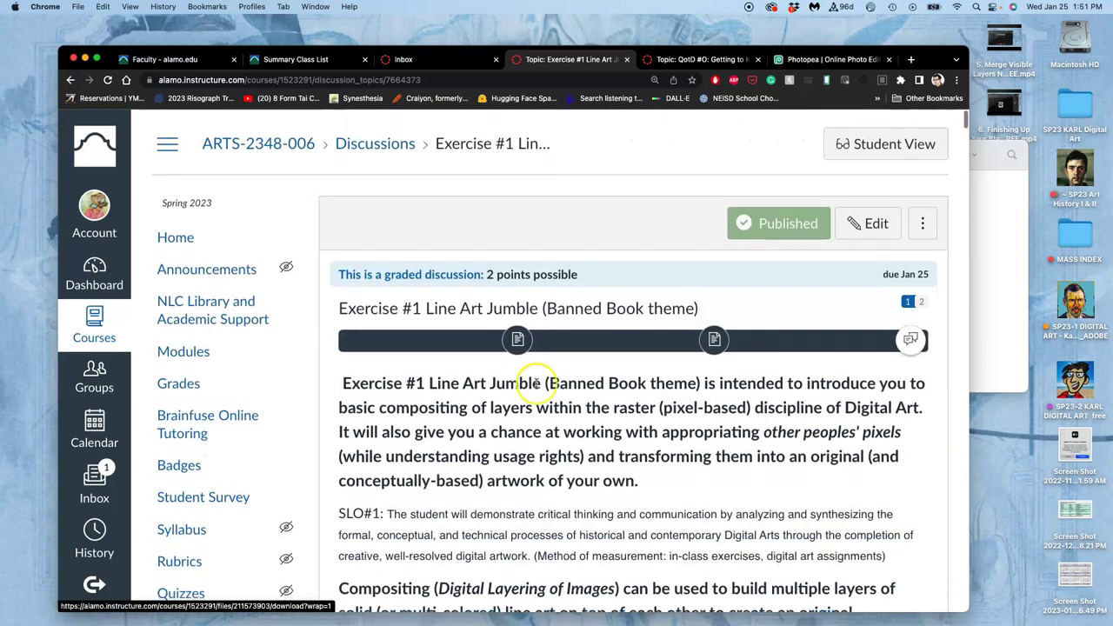
{"action": "left_click", "coordinate": [290, 142]}
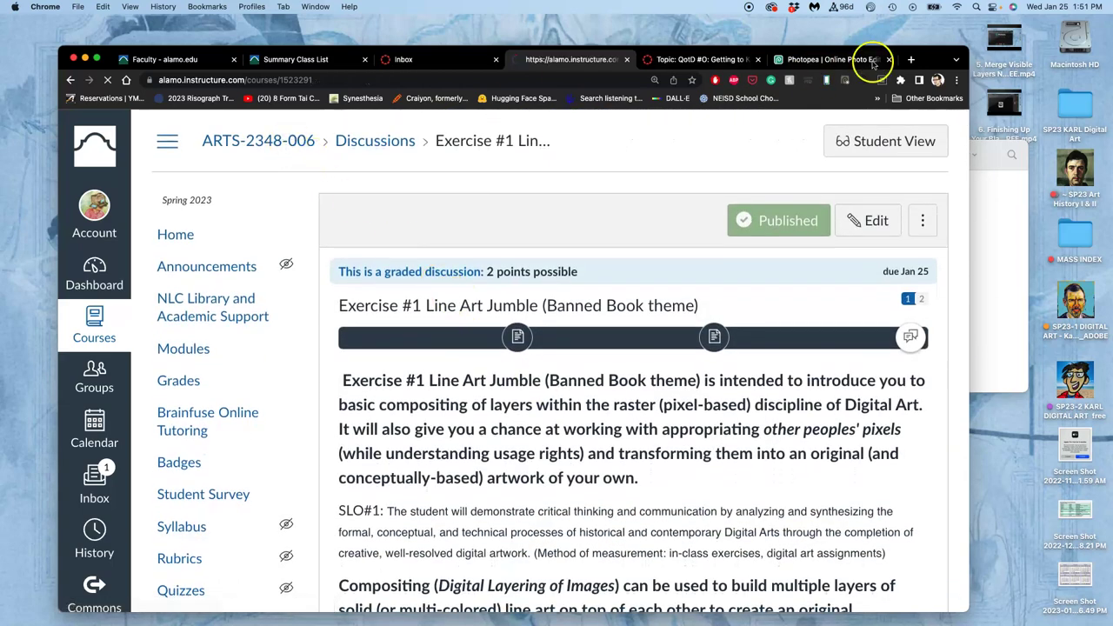
{"action": "left_click_drag", "start_coordinate": [969, 45], "coordinate": [976, 77]}
{"action": "scroll", "coordinate": [753, 341], "scroll_direction": "down", "scroll_amount": 8}
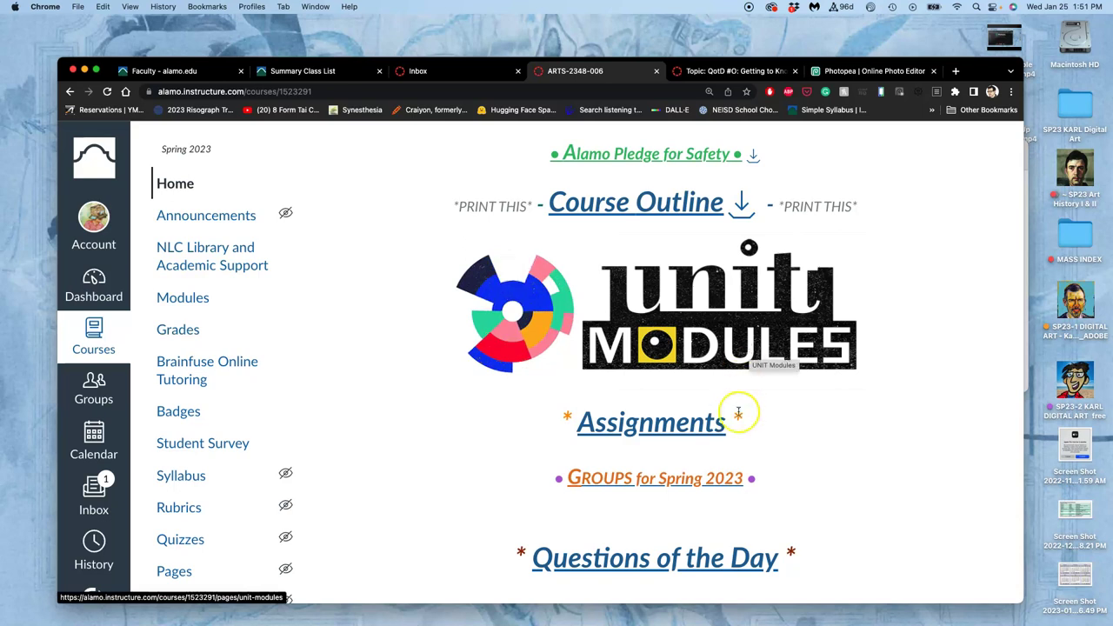
{"action": "left_click", "coordinate": [648, 423]}
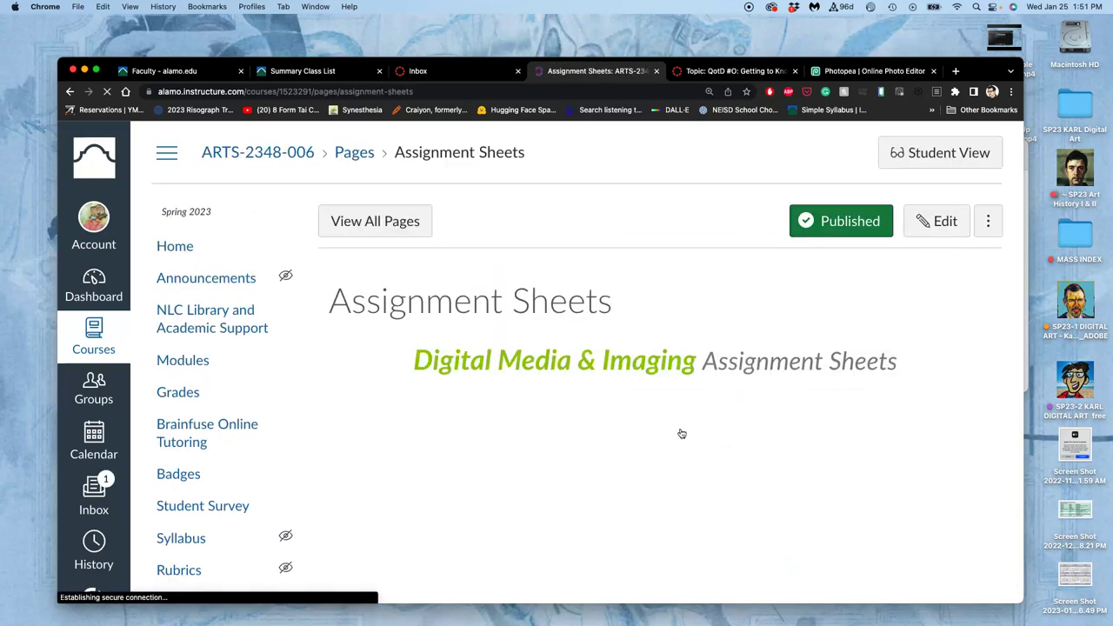
{"action": "scroll", "coordinate": [682, 433], "scroll_direction": "down", "scroll_amount": 10}
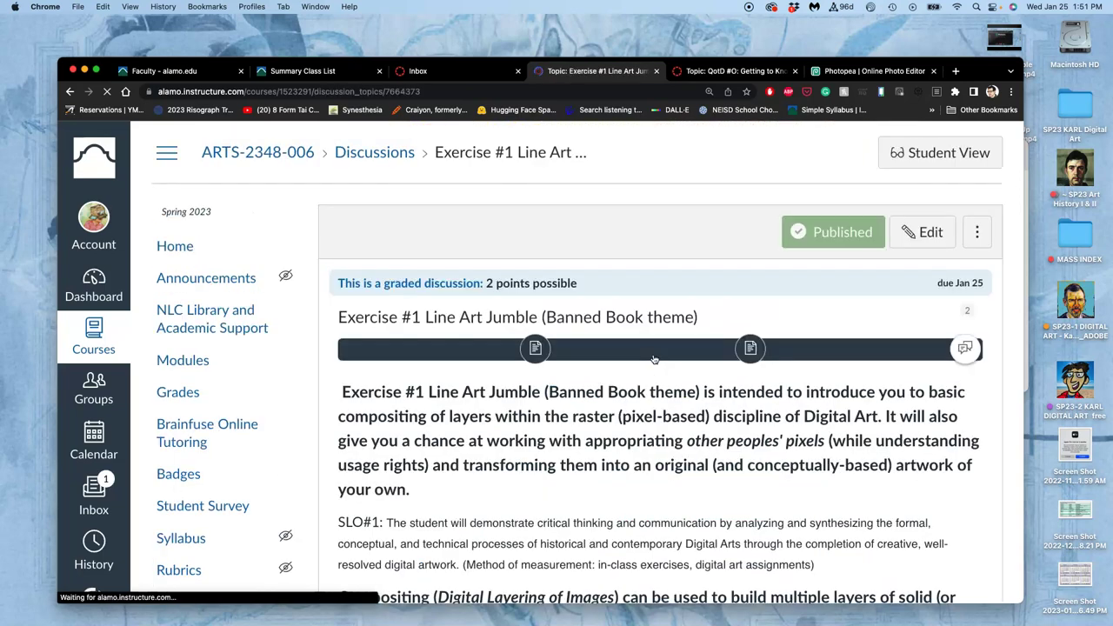
{"action": "scroll", "coordinate": [654, 359], "scroll_direction": "down", "scroll_amount": 20}
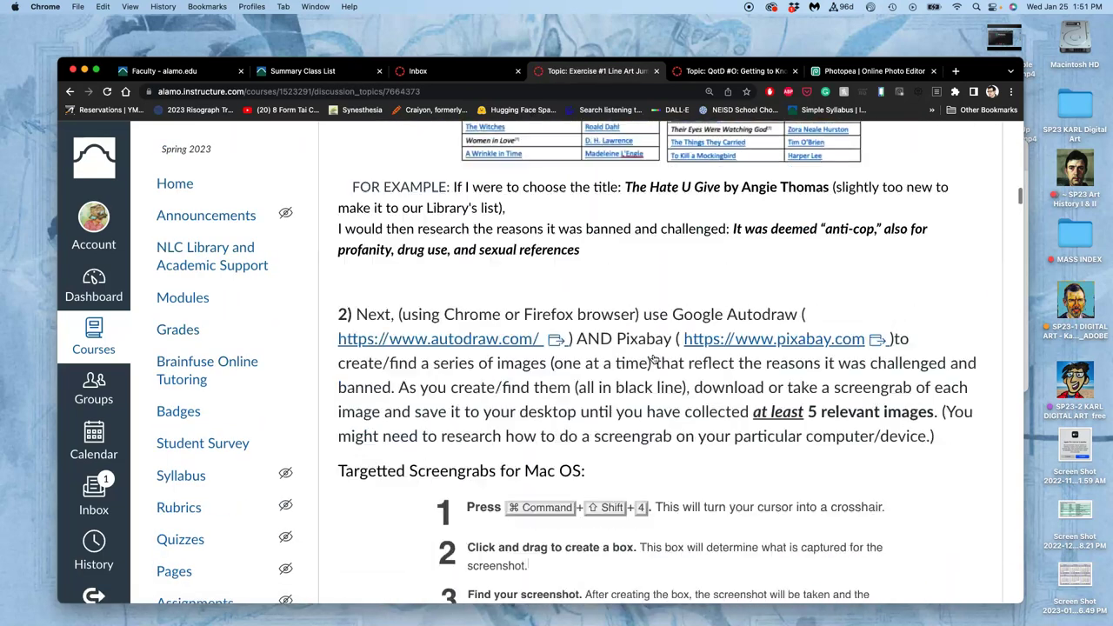
{"action": "scroll", "coordinate": [654, 359], "scroll_direction": "down", "scroll_amount": 20}
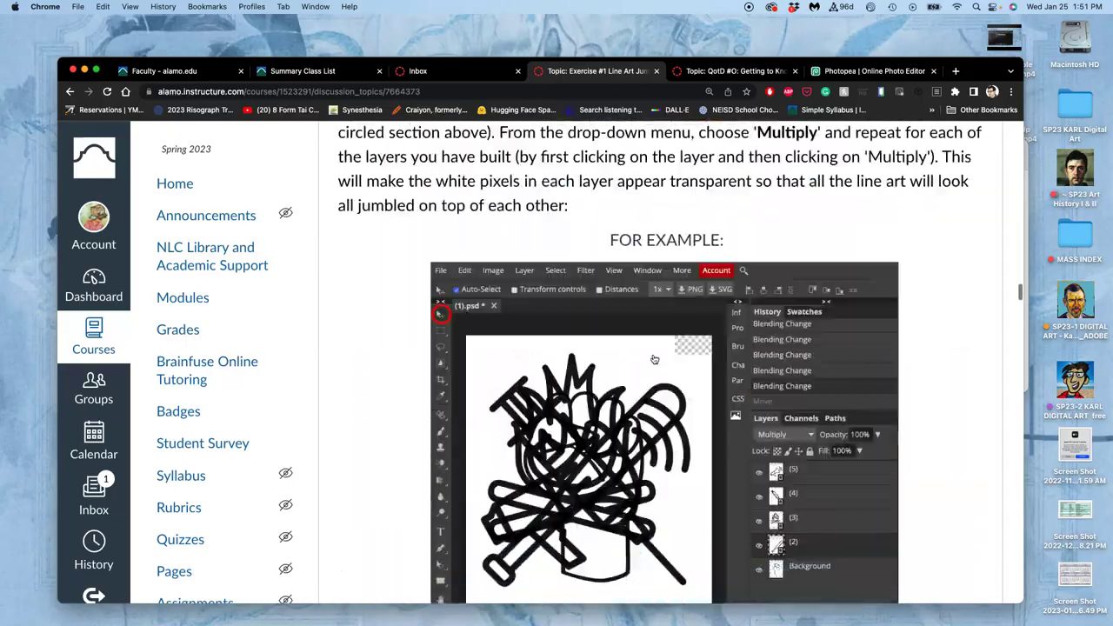
{"action": "scroll", "coordinate": [654, 359], "scroll_direction": "down", "scroll_amount": 20}
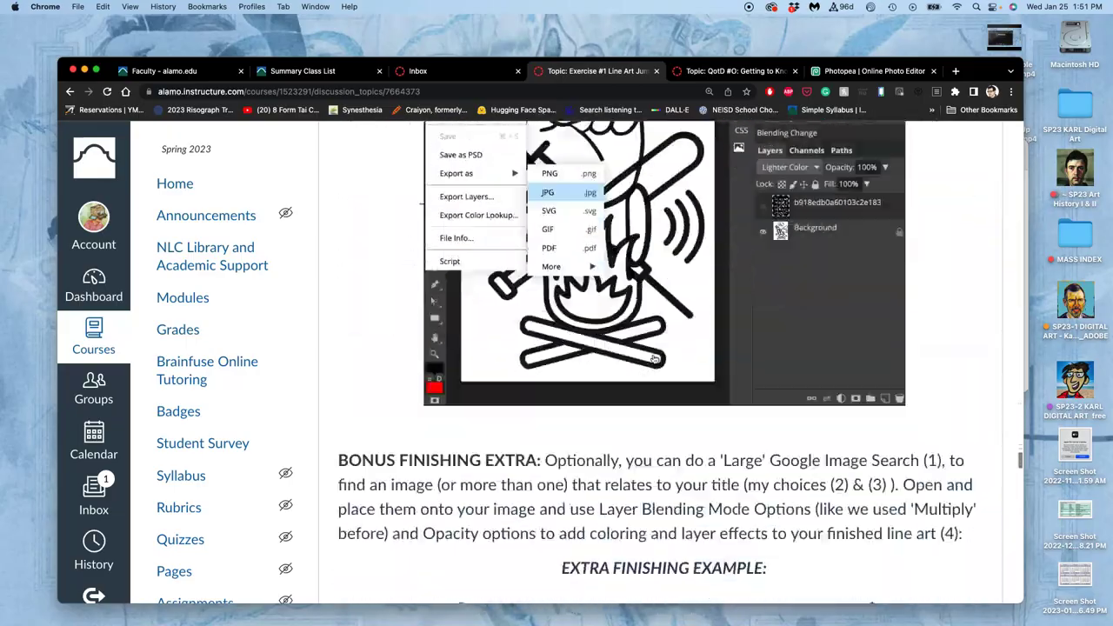
{"action": "scroll", "coordinate": [654, 359], "scroll_direction": "down", "scroll_amount": 15}
{"action": "scroll", "coordinate": [654, 359], "scroll_direction": "up", "scroll_amount": 8}
{"action": "scroll", "coordinate": [654, 359], "scroll_direction": "down", "scroll_amount": 1}
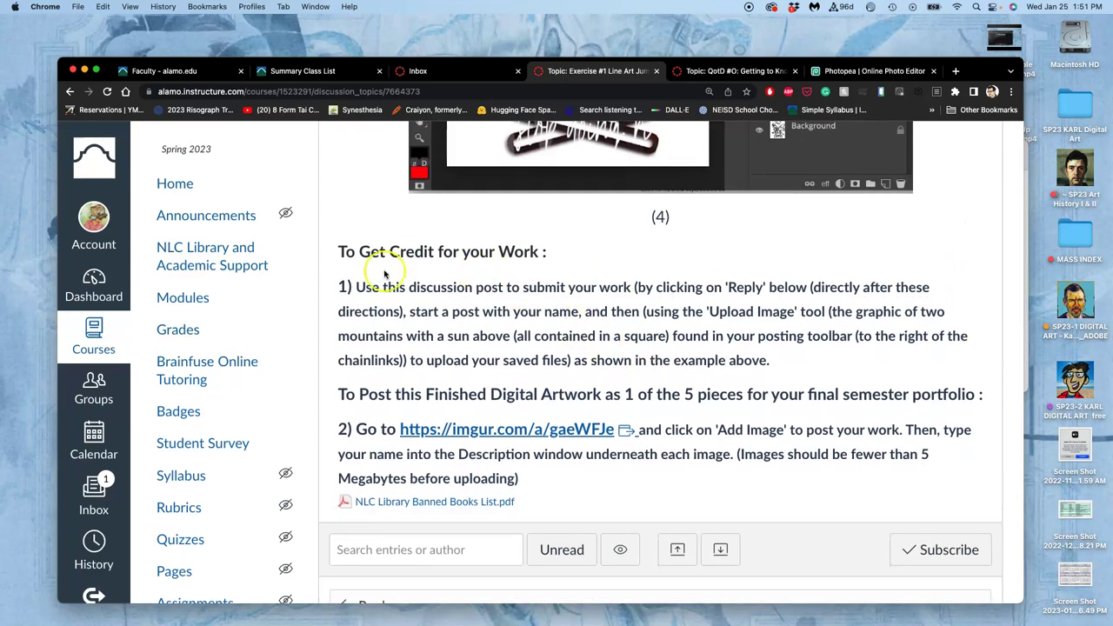
{"action": "scroll", "coordinate": [416, 319], "scroll_direction": "down", "scroll_amount": 4}
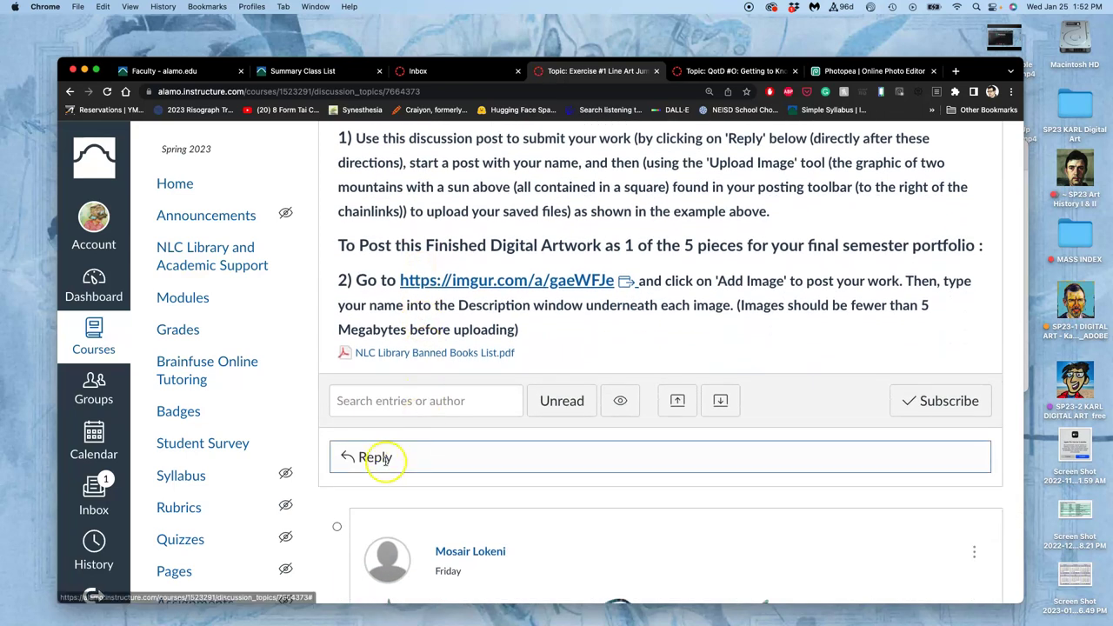
Step: Start a reply to the Exercise #1 discussion and enter the student's name in the body
{"action": "left_click", "coordinate": [386, 459]}
{"action": "left_click", "coordinate": [413, 543]}
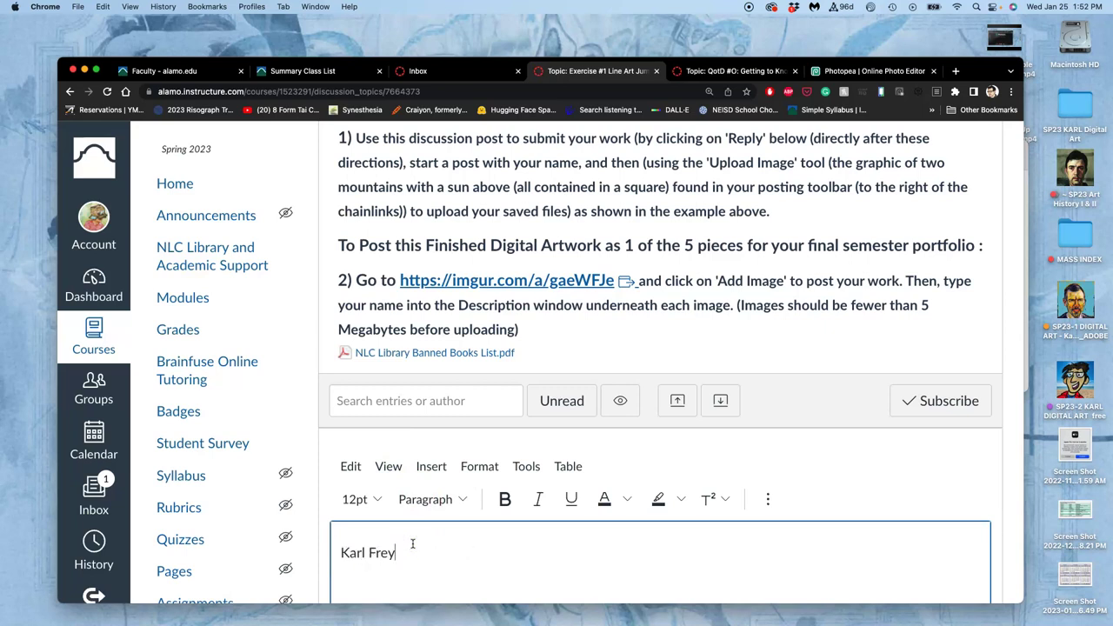
{"action": "scroll", "coordinate": [413, 543], "scroll_direction": "down", "scroll_amount": 3}
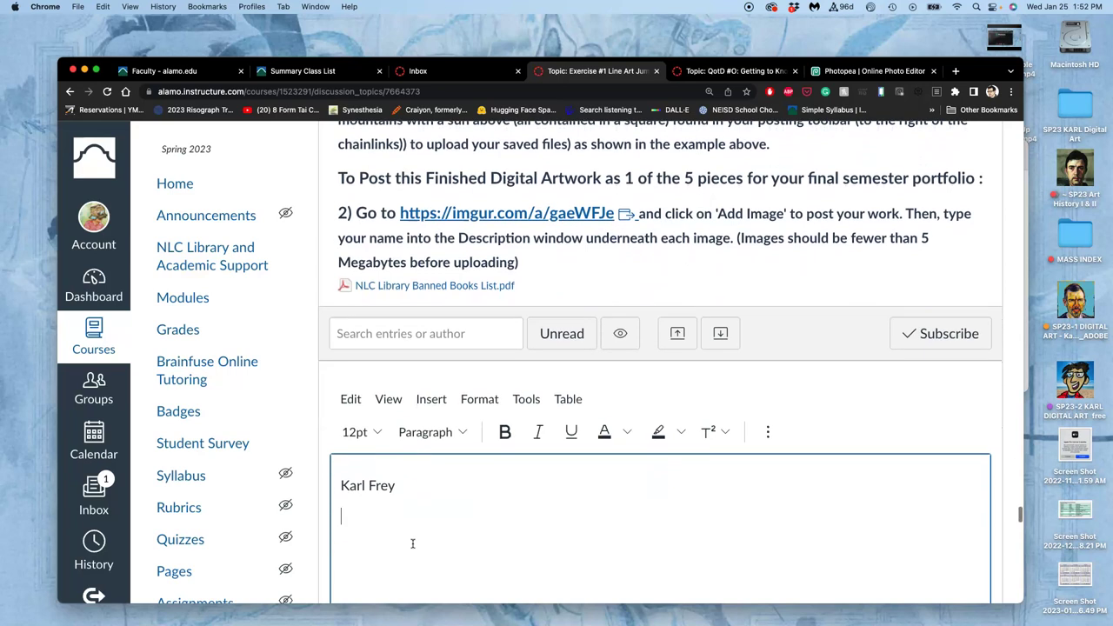
Step: Upload the line-art PNG from the Exercise #1 folder and embed it below the name
{"action": "left_click", "coordinate": [768, 387]}
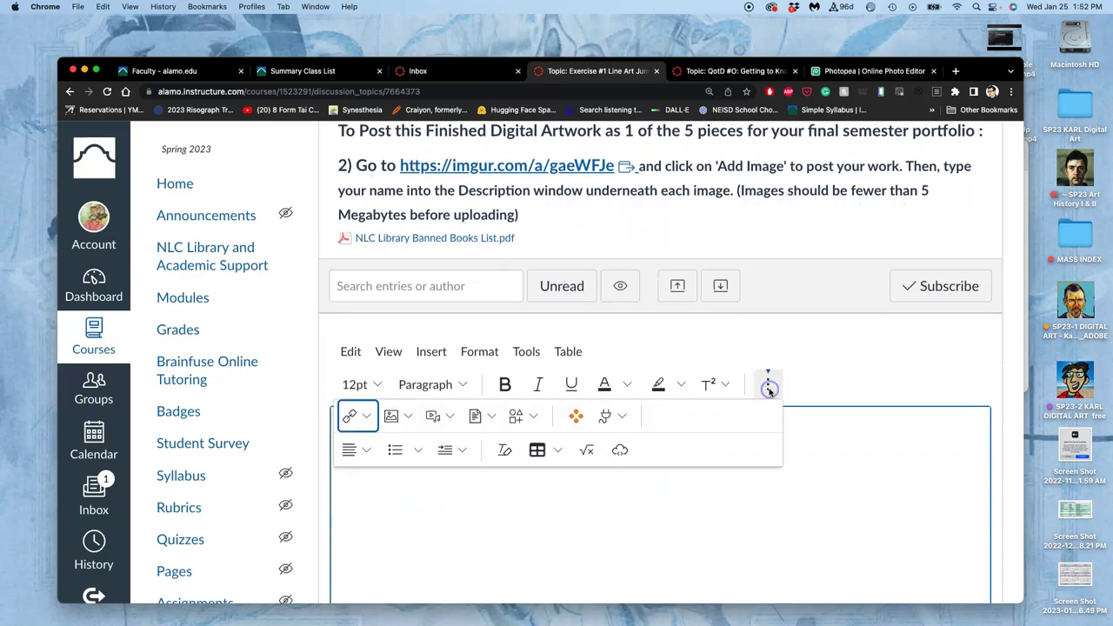
{"action": "left_click", "coordinate": [392, 417]}
{"action": "left_click", "coordinate": [415, 440]}
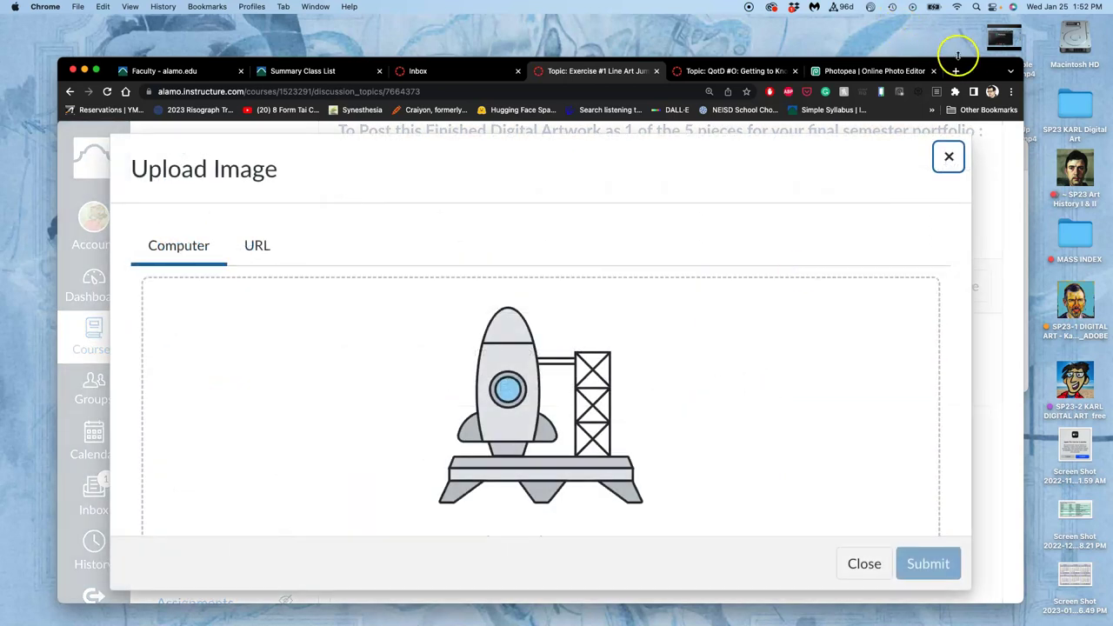
{"action": "left_click_drag", "start_coordinate": [980, 65], "coordinate": [907, 60]}
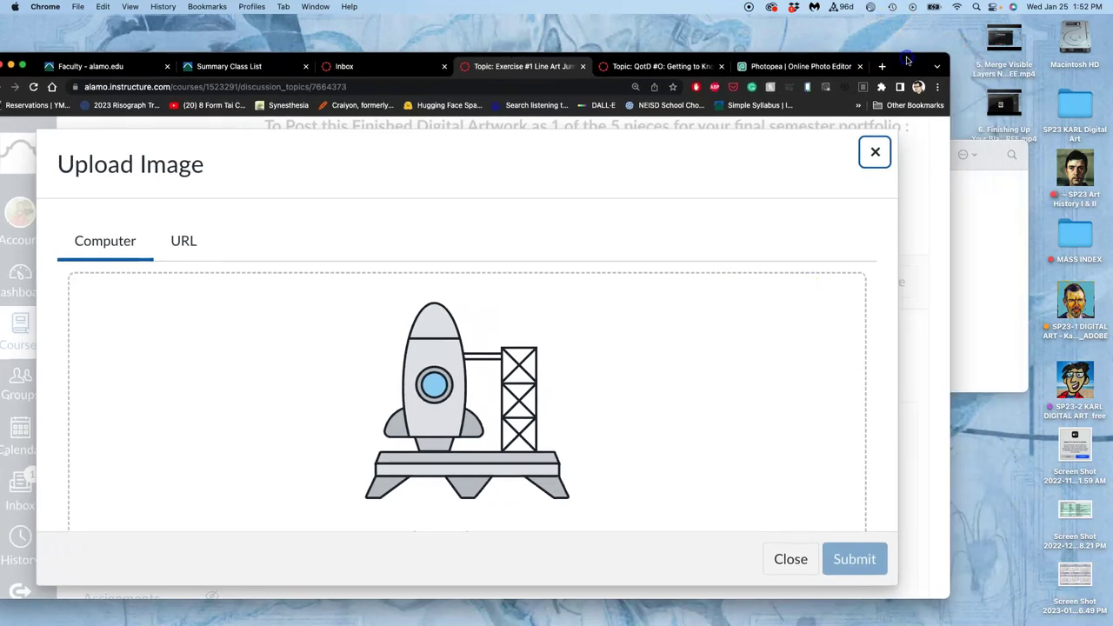
{"action": "left_click", "coordinate": [996, 192]}
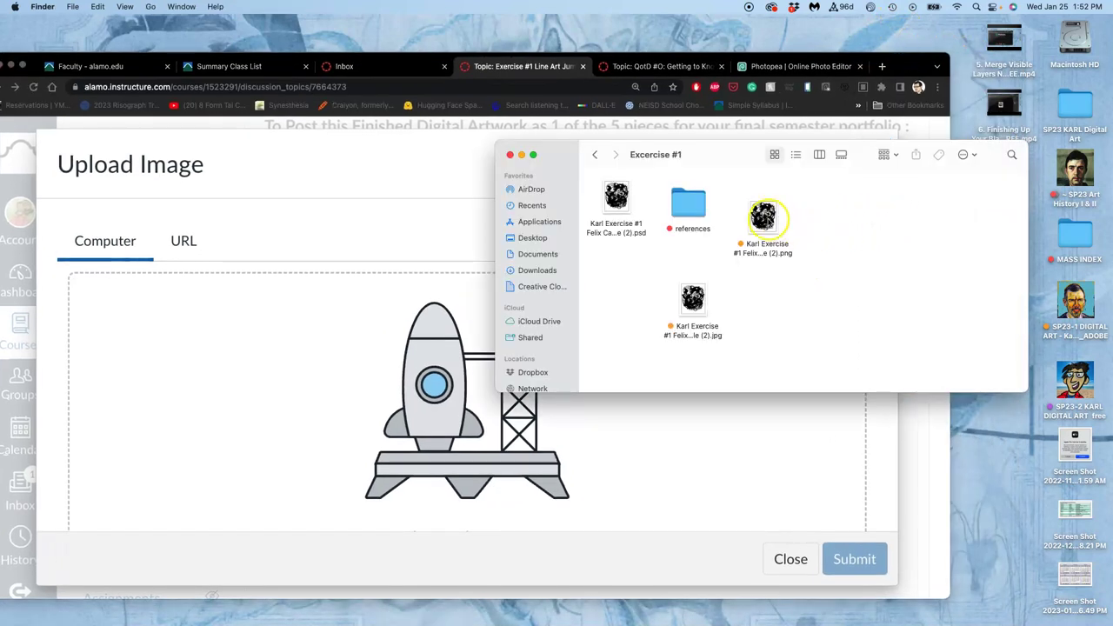
{"action": "left_click_drag", "start_coordinate": [764, 218], "coordinate": [422, 403]}
{"action": "left_click", "coordinate": [861, 559]}
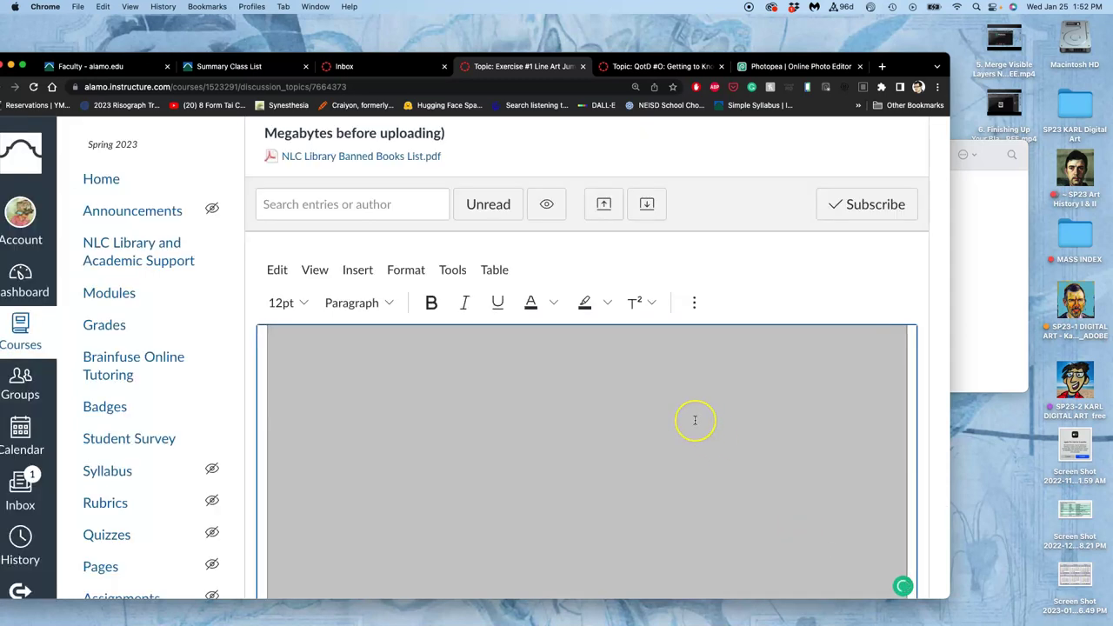
{"action": "scroll", "coordinate": [695, 420], "scroll_direction": "down", "scroll_amount": 3}
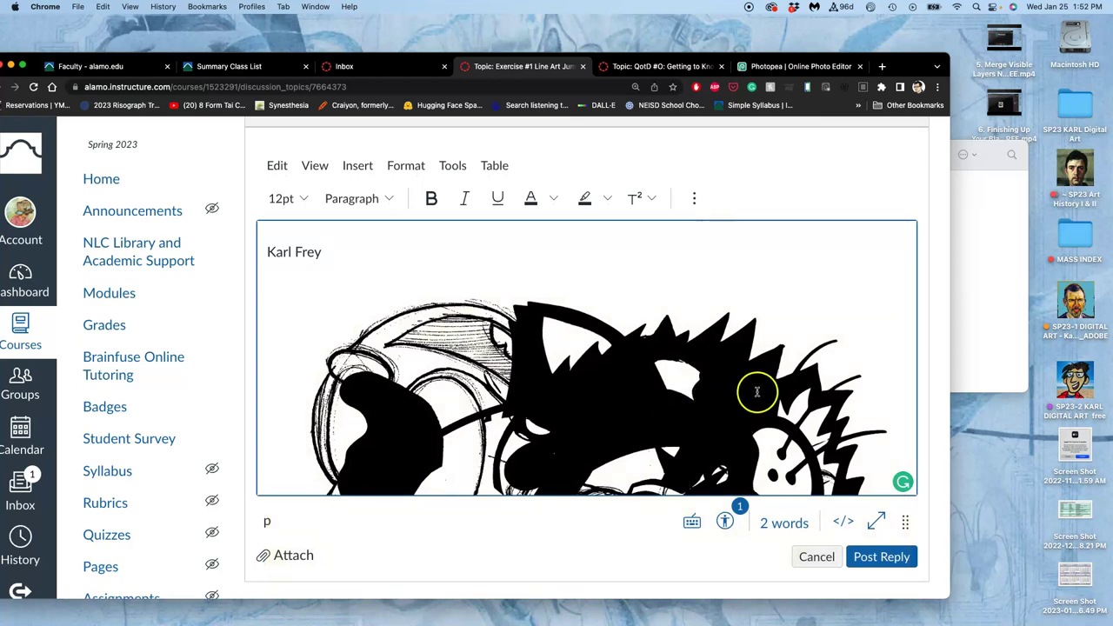
Step: Shrink the embedded line-art image to about 271 × 310 and post the reply
{"action": "left_click", "coordinate": [723, 390]}
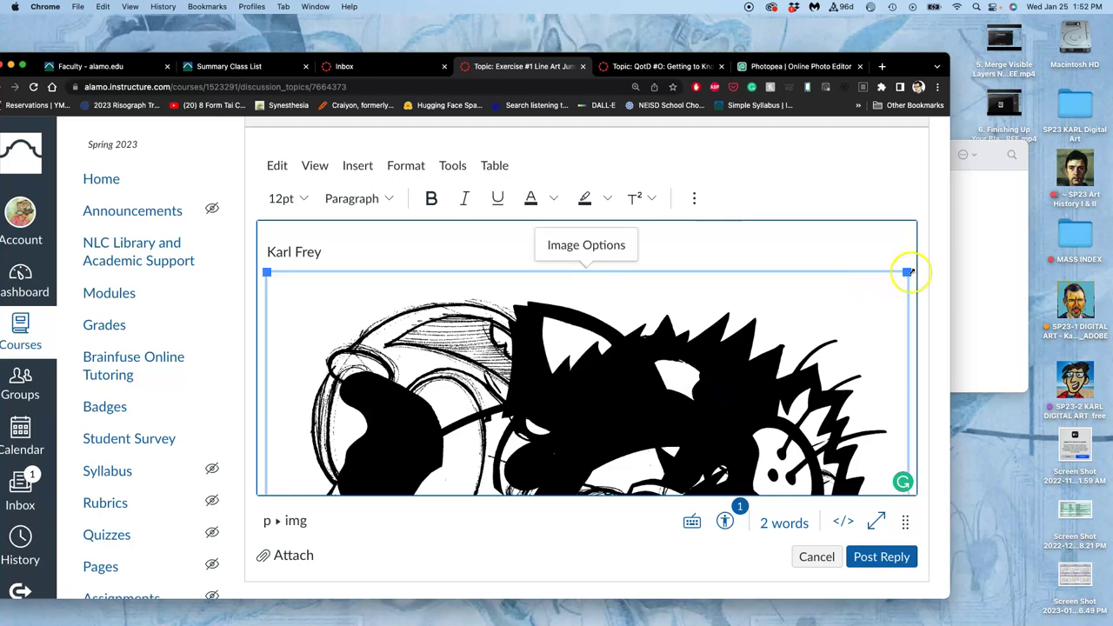
{"action": "left_click_drag", "start_coordinate": [908, 272], "coordinate": [638, 270]}
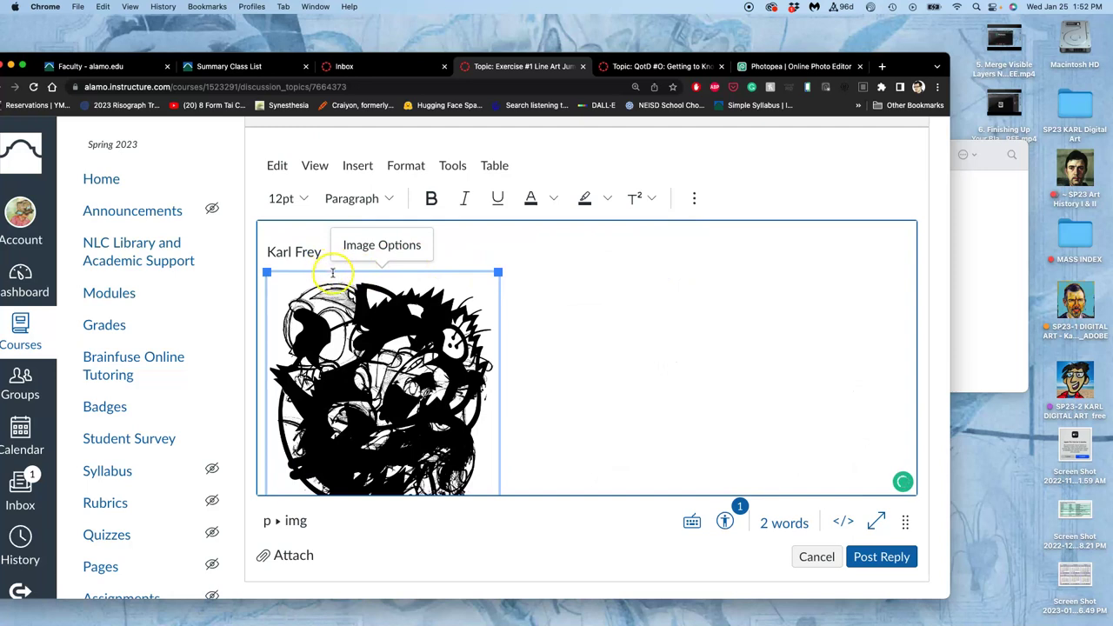
{"action": "scroll", "coordinate": [458, 338], "scroll_direction": "down", "scroll_amount": 2}
{"action": "scroll", "coordinate": [455, 322], "scroll_direction": "up", "scroll_amount": 2}
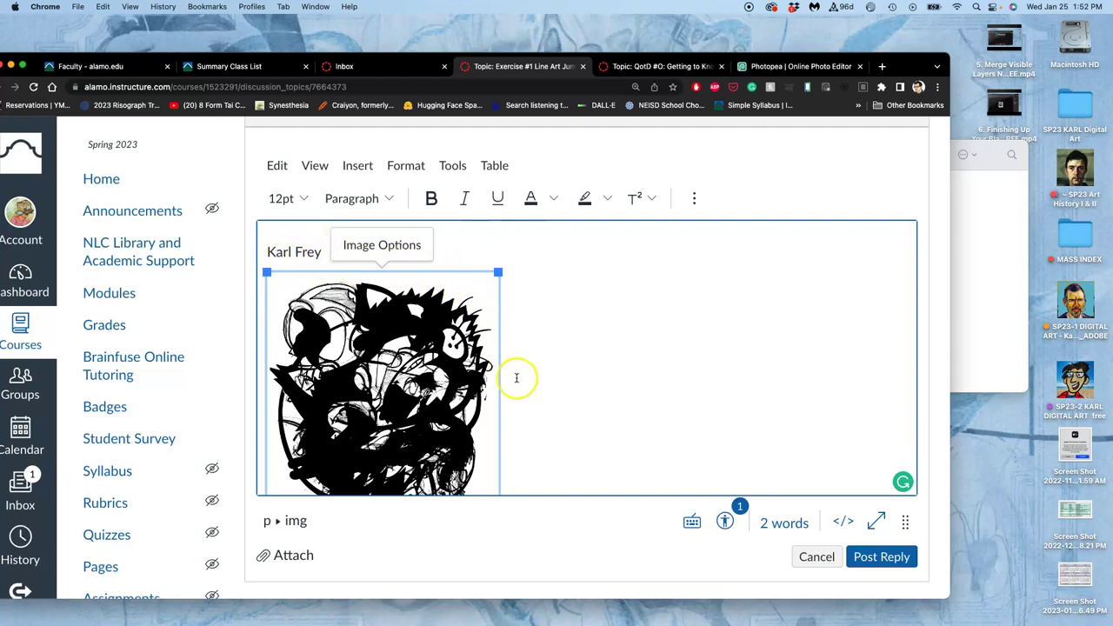
{"action": "left_click", "coordinate": [875, 557]}
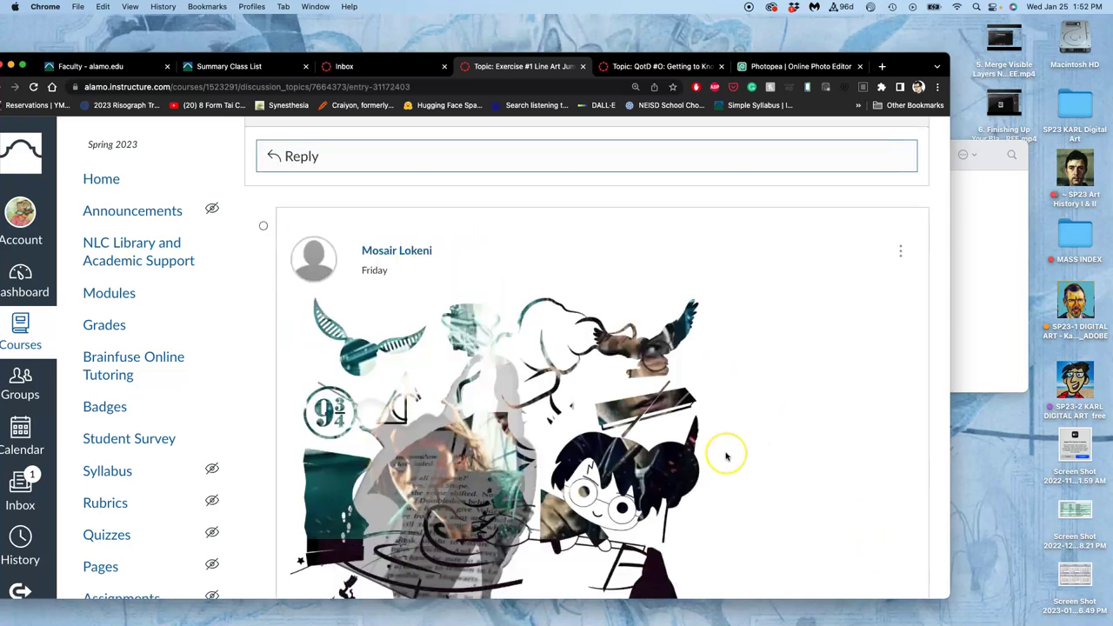
{"action": "scroll", "coordinate": [726, 456], "scroll_direction": "up", "scroll_amount": 3}
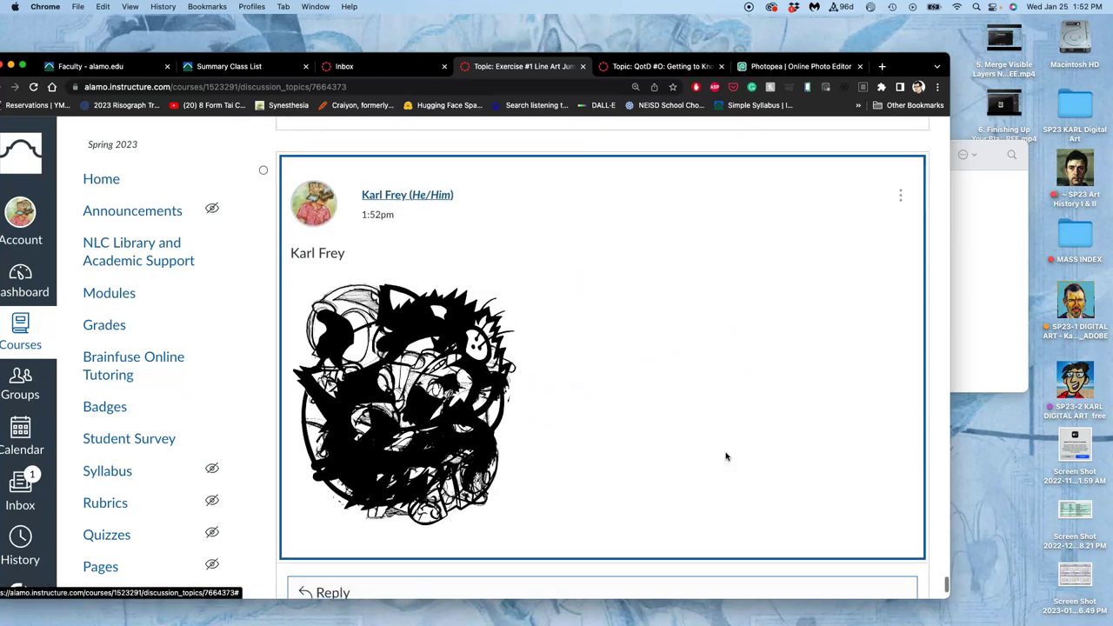
{"action": "scroll", "coordinate": [479, 383], "scroll_direction": "down", "scroll_amount": 1}
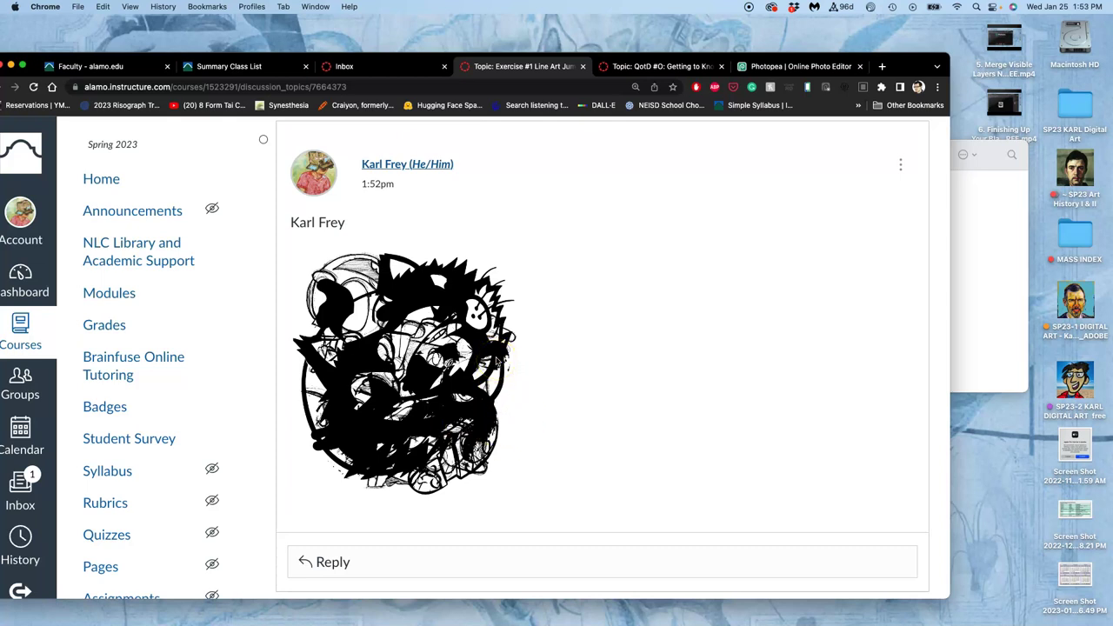
Step: Scroll through the assignment instructions and classmates' posts in the discussion
{"action": "scroll", "coordinate": [529, 238], "scroll_direction": "up", "scroll_amount": 5}
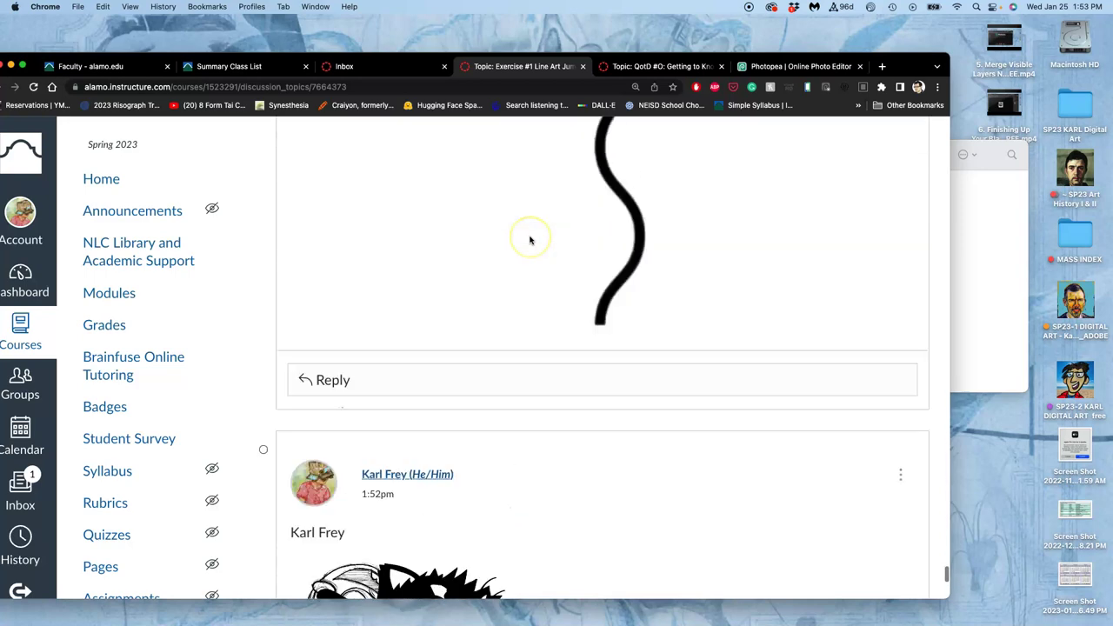
{"action": "scroll", "coordinate": [530, 240], "scroll_direction": "up", "scroll_amount": 20}
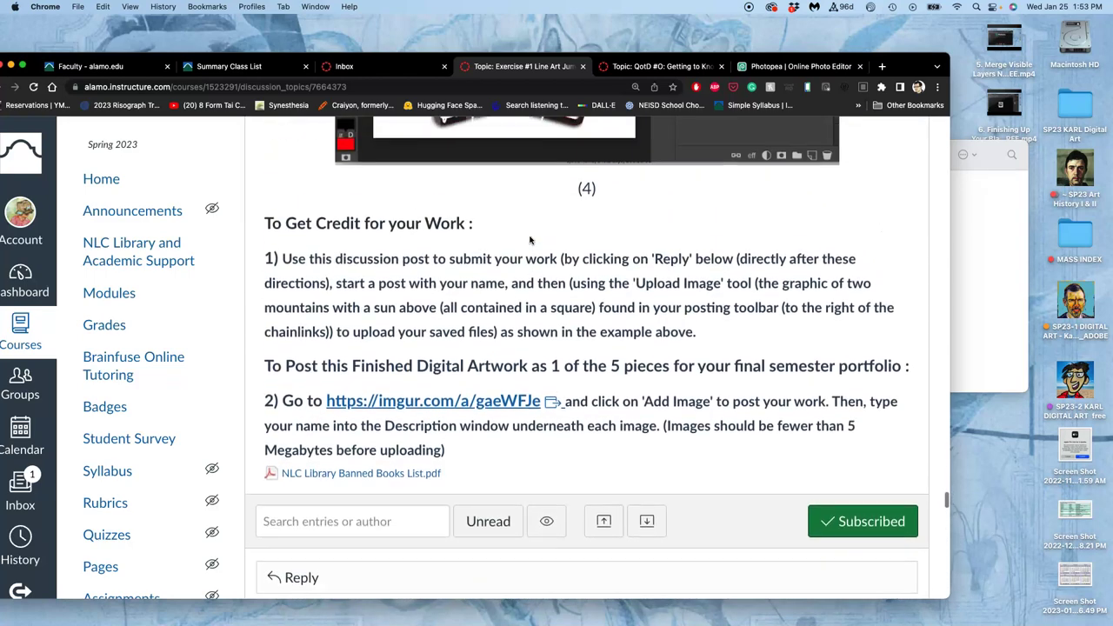
{"action": "scroll", "coordinate": [529, 240], "scroll_direction": "up", "scroll_amount": 15}
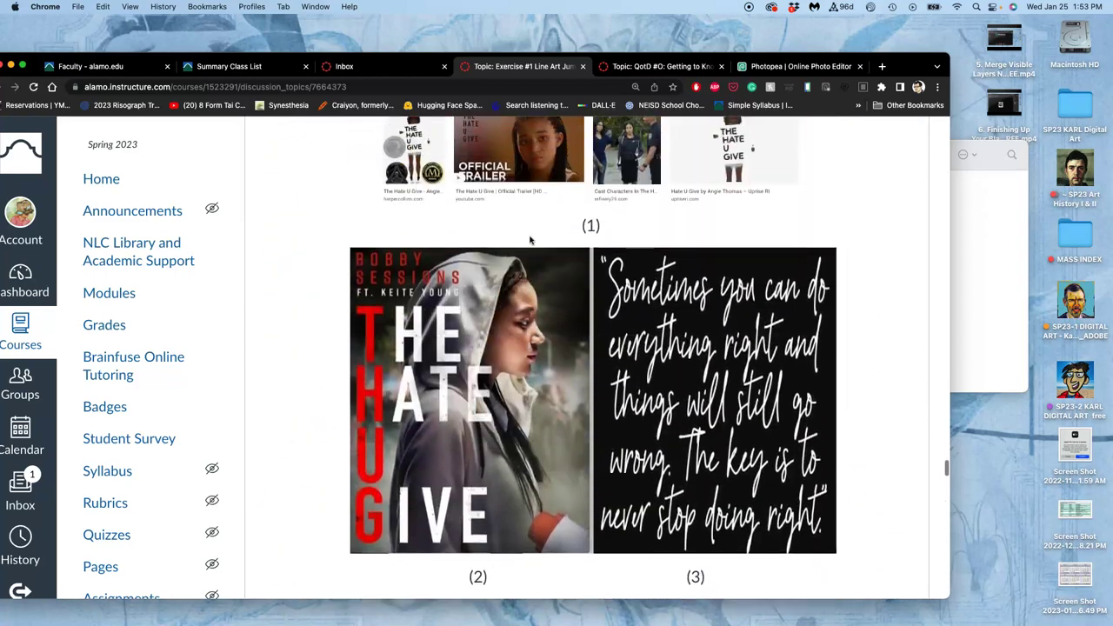
{"action": "scroll", "coordinate": [529, 240], "scroll_direction": "up", "scroll_amount": 15}
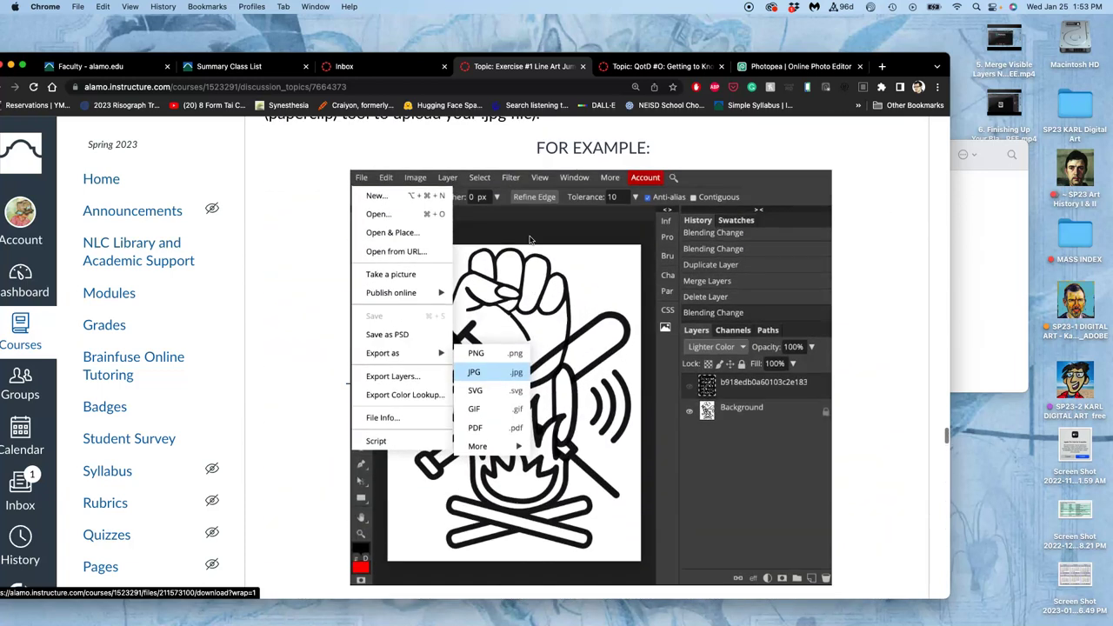
{"action": "scroll", "coordinate": [530, 239], "scroll_direction": "down", "scroll_amount": 1}
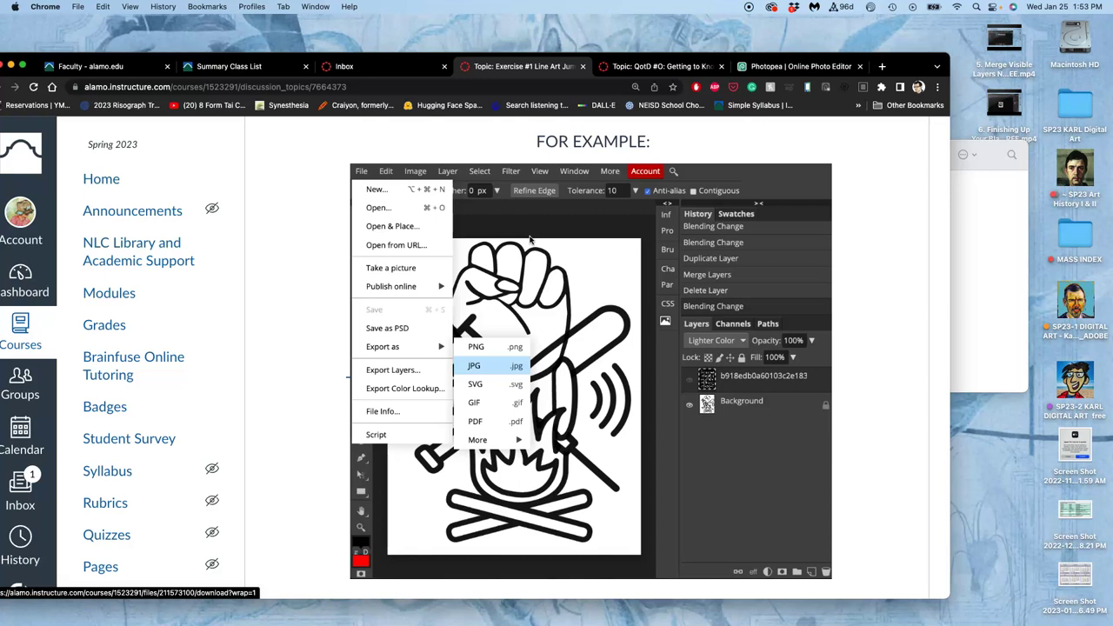
{"action": "scroll", "coordinate": [530, 239], "scroll_direction": "up", "scroll_amount": 20}
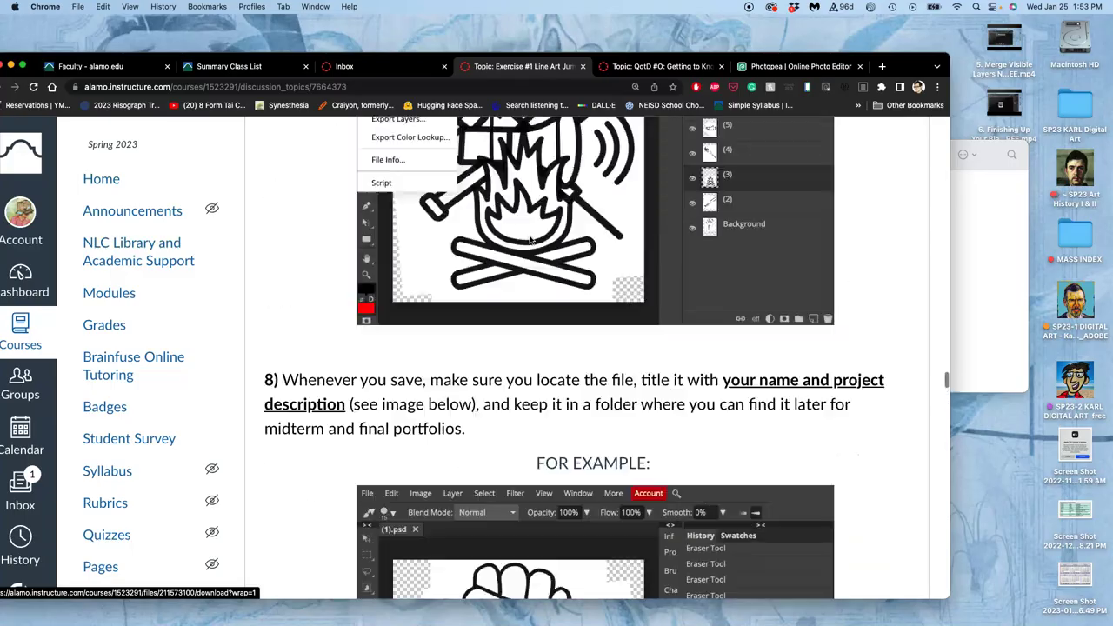
{"action": "scroll", "coordinate": [529, 238], "scroll_direction": "up", "scroll_amount": 5}
{"action": "scroll", "coordinate": [530, 239], "scroll_direction": "down", "scroll_amount": 20}
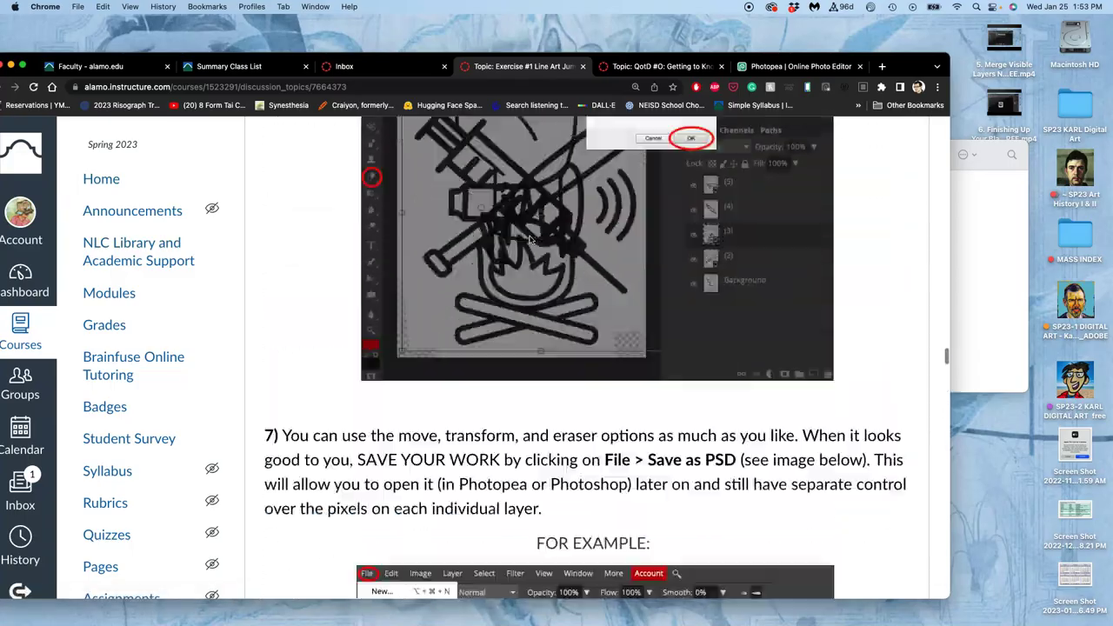
{"action": "scroll", "coordinate": [529, 238], "scroll_direction": "down", "scroll_amount": 20}
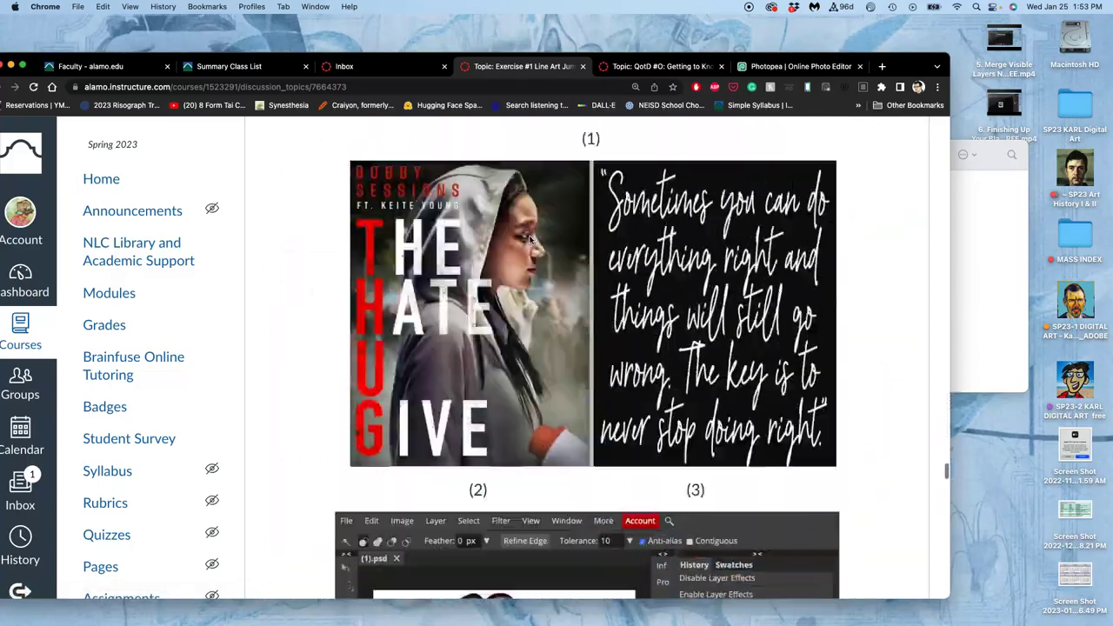
{"action": "scroll", "coordinate": [530, 240], "scroll_direction": "up", "scroll_amount": 8}
{"action": "scroll", "coordinate": [529, 238], "scroll_direction": "up", "scroll_amount": 1}
Step: Look over more classmates' posts, then return to the Photopea tab with the line-art artwork
{"action": "left_click", "coordinate": [367, 287]}
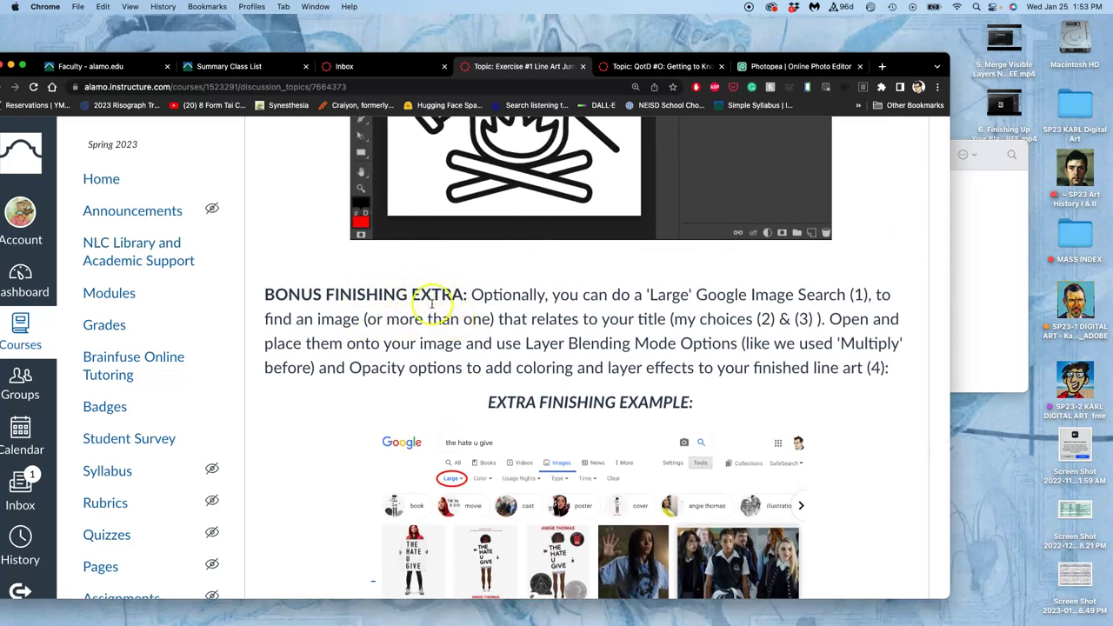
{"action": "scroll", "coordinate": [437, 335], "scroll_direction": "down", "scroll_amount": 20}
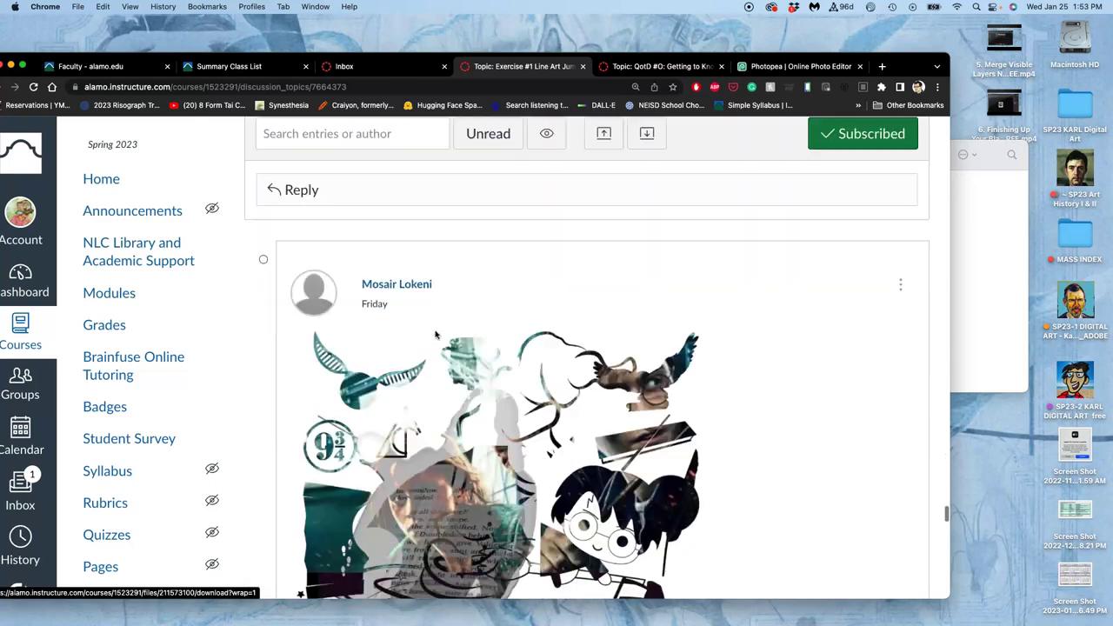
{"action": "scroll", "coordinate": [437, 335], "scroll_direction": "down", "scroll_amount": 20}
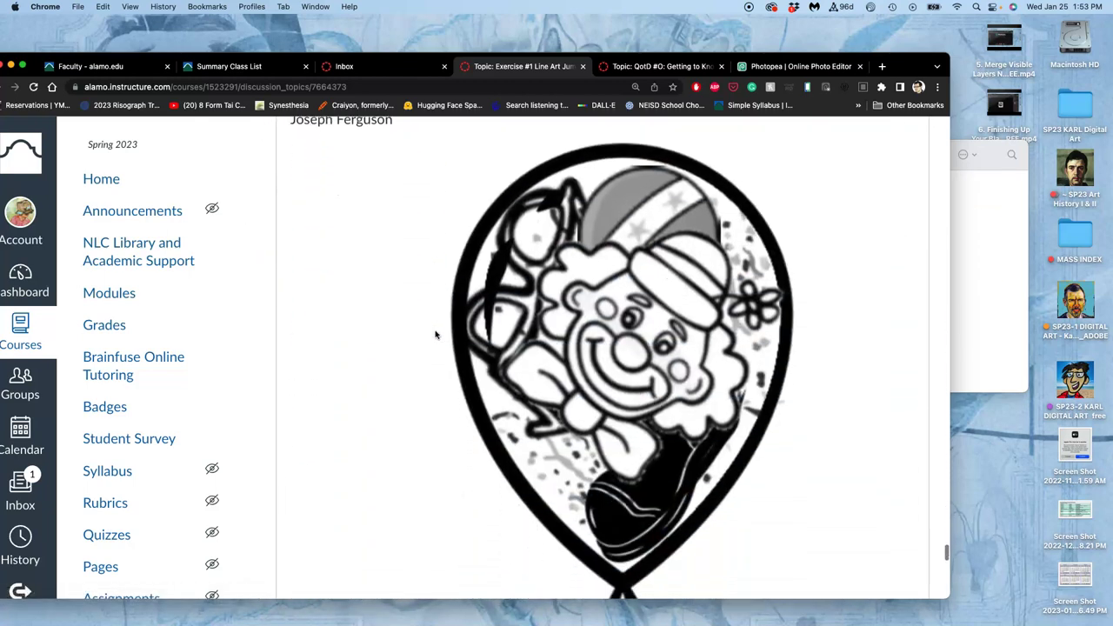
{"action": "scroll", "coordinate": [437, 335], "scroll_direction": "down", "scroll_amount": 15}
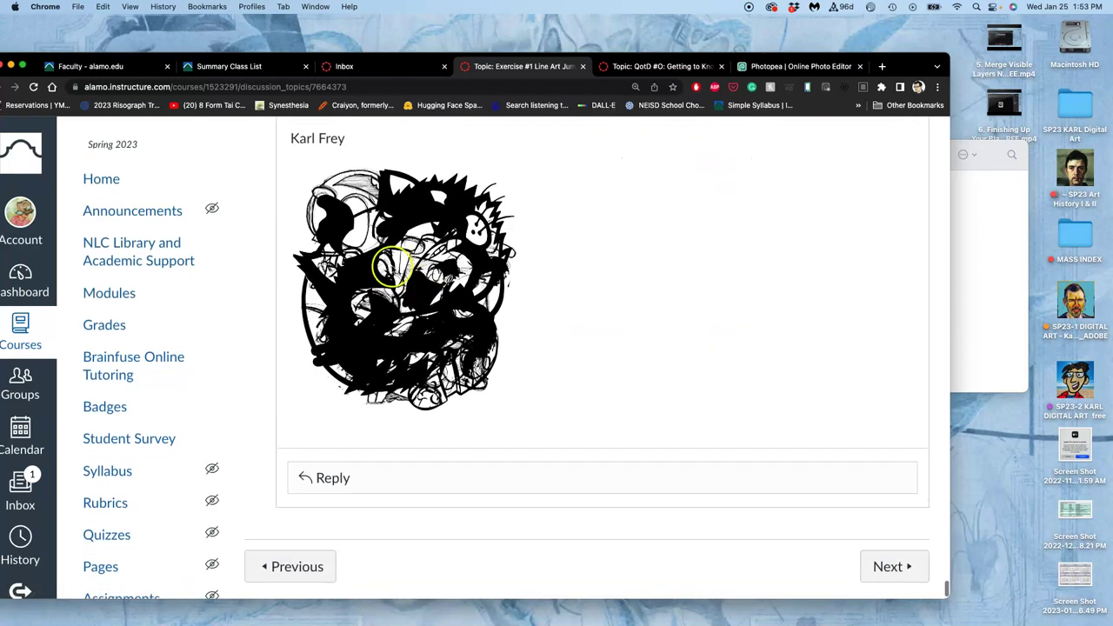
{"action": "left_click", "coordinate": [417, 305]}
{"action": "left_click", "coordinate": [790, 68]}
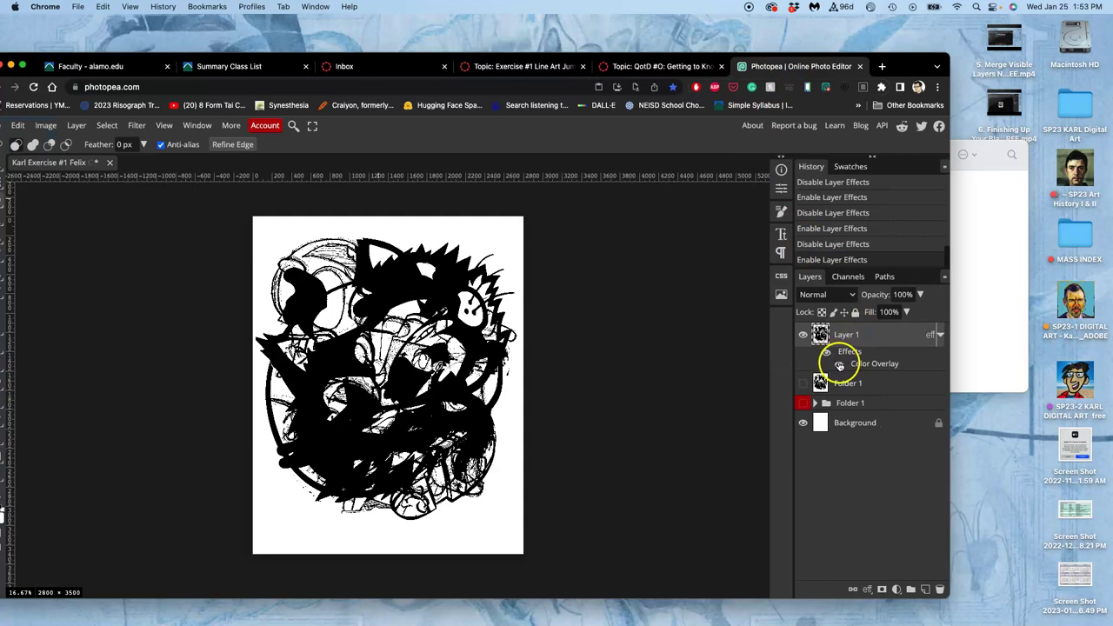
Step: Change Layer 1's Color Overlay colour to a grey-violet, allowing non-web-safe colours
{"action": "double_click", "coordinate": [864, 366]}
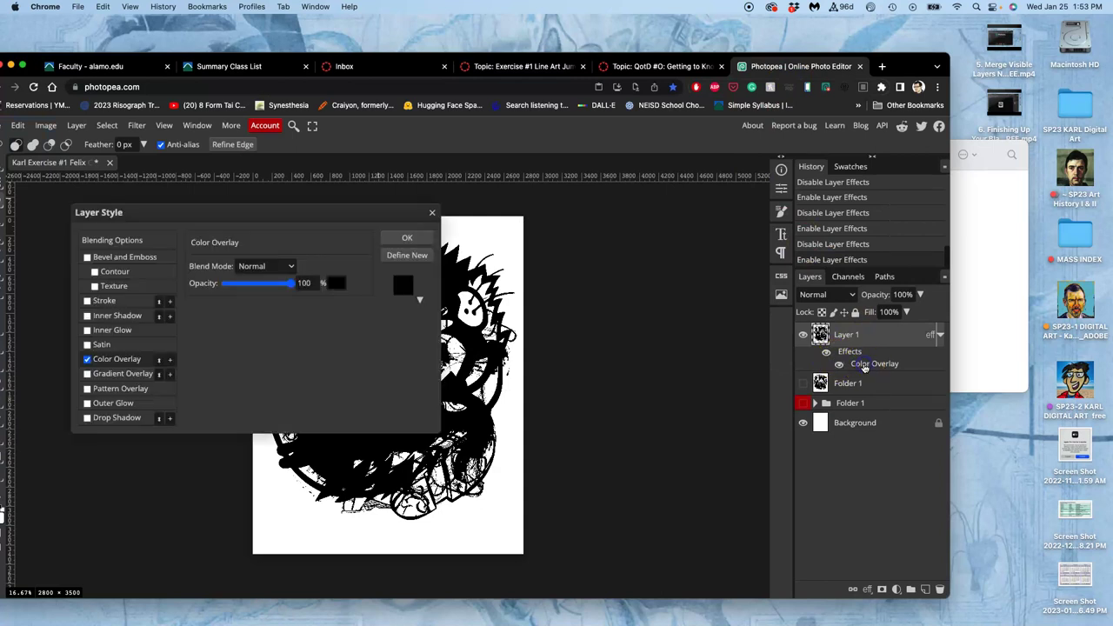
{"action": "left_click_drag", "start_coordinate": [355, 217], "coordinate": [817, 176]}
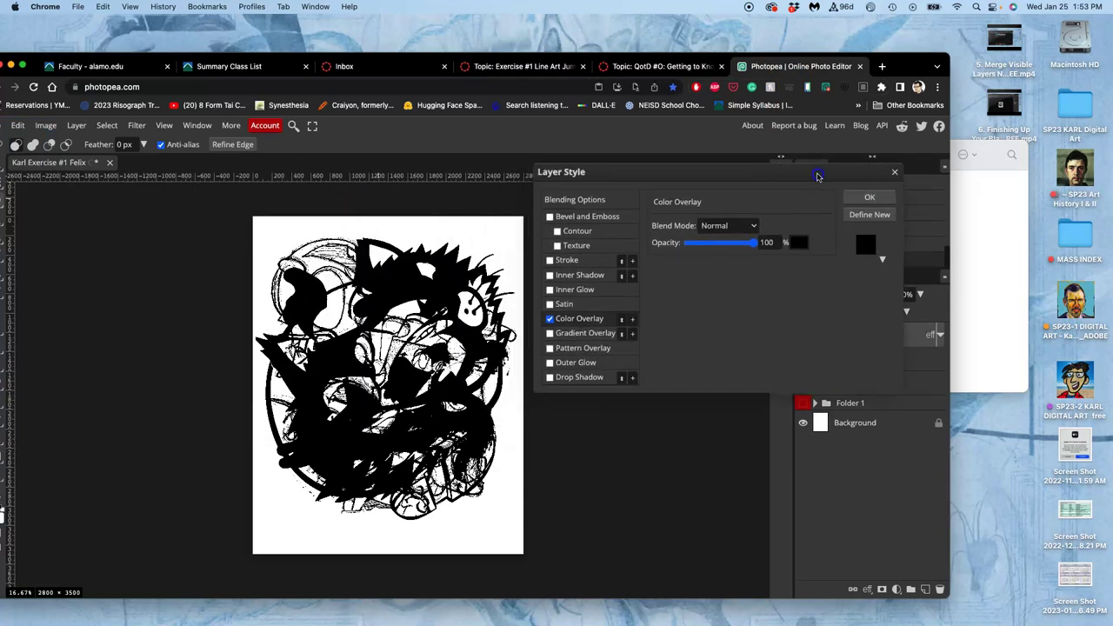
{"action": "left_click", "coordinate": [798, 242]}
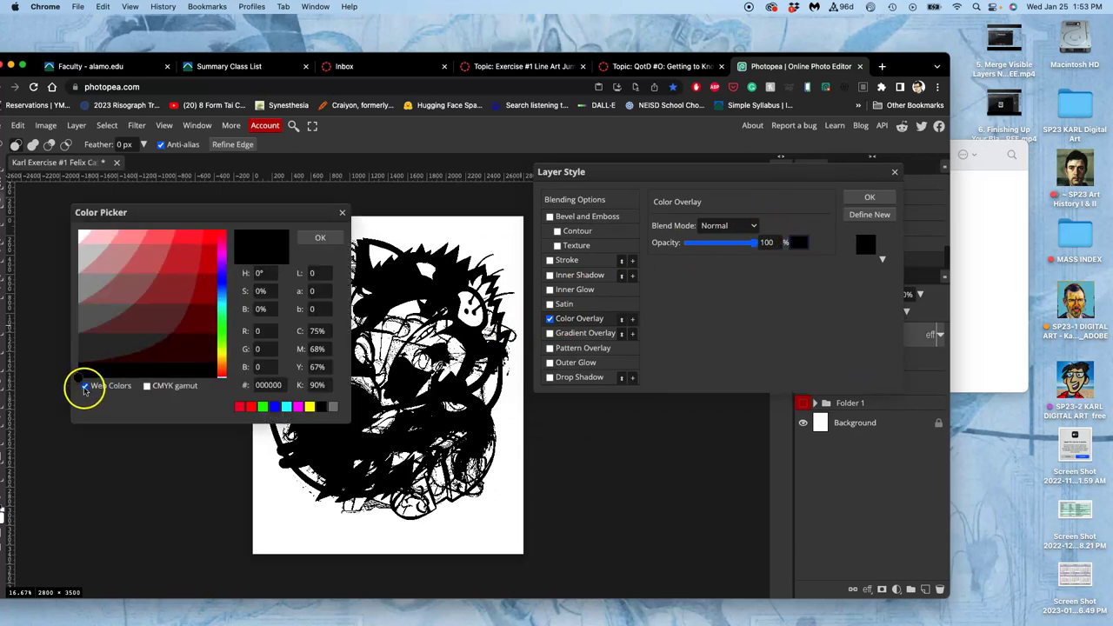
{"action": "left_click", "coordinate": [85, 386]}
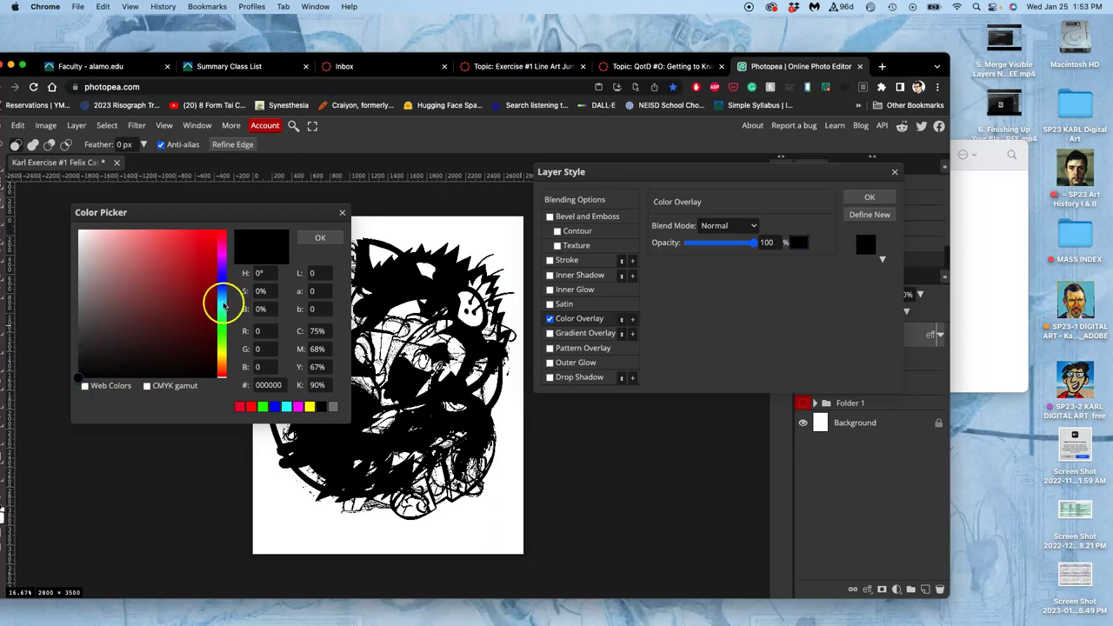
{"action": "left_click_drag", "start_coordinate": [223, 304], "coordinate": [222, 279]}
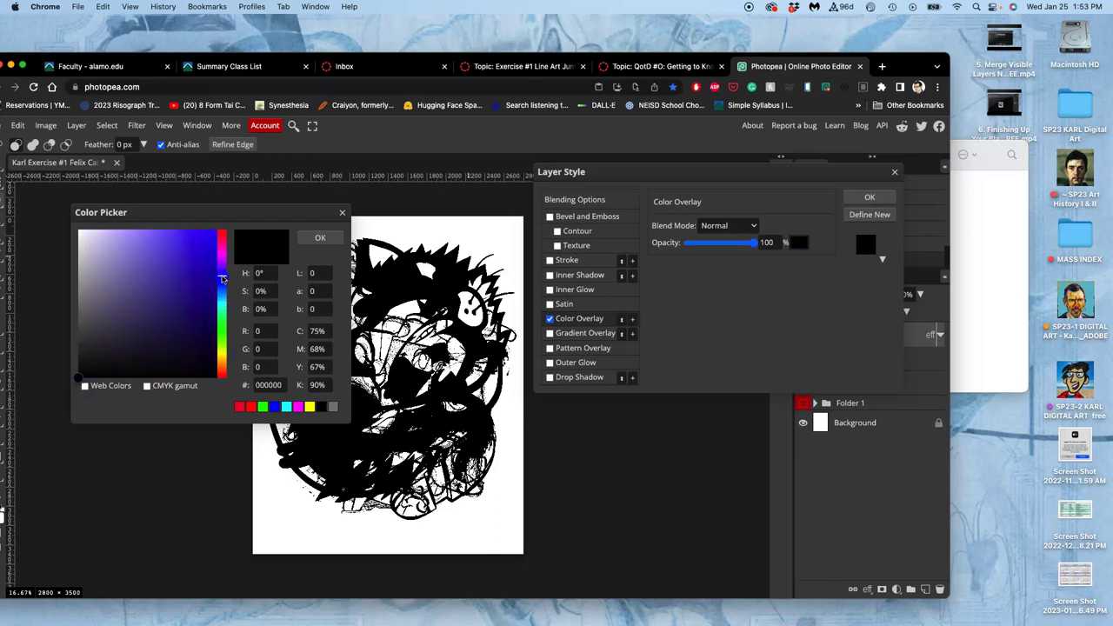
{"action": "left_click_drag", "start_coordinate": [120, 269], "coordinate": [99, 313]}
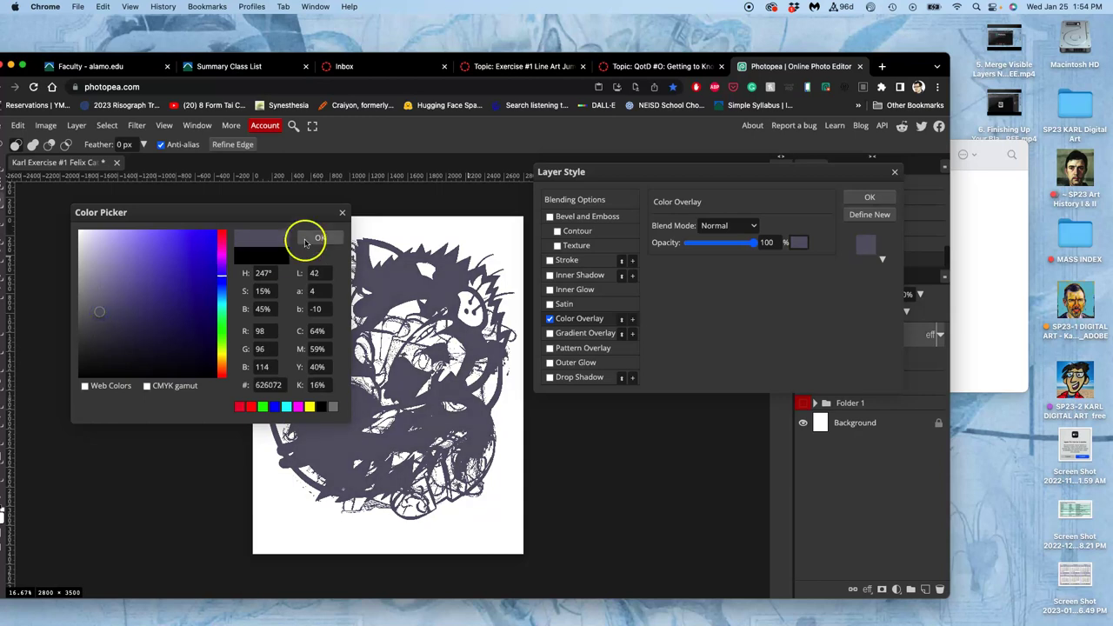
{"action": "left_click", "coordinate": [324, 239]}
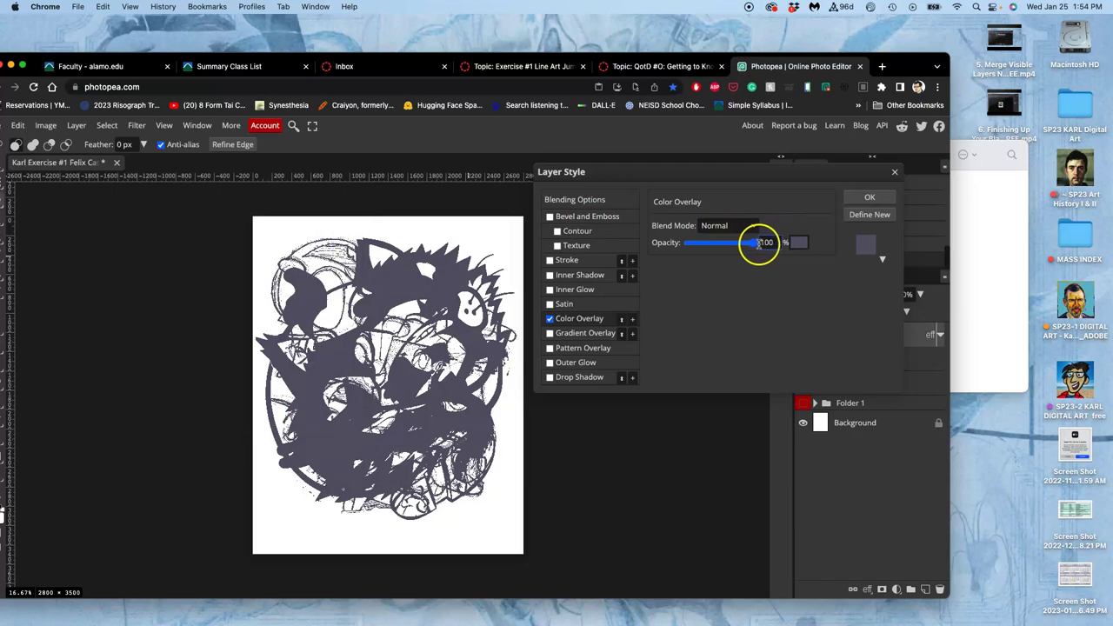
Step: Adjust the colour overlay's opacity, then switch the Color Overlay effect off
{"action": "left_click_drag", "start_coordinate": [757, 246], "coordinate": [727, 249]}
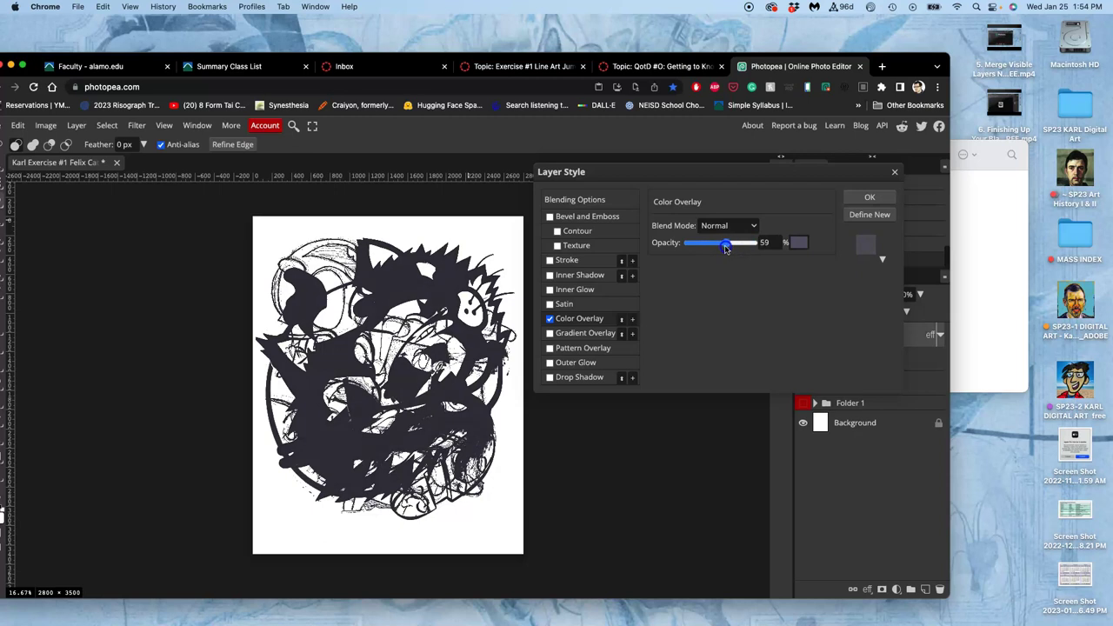
{"action": "left_click_drag", "start_coordinate": [721, 249], "coordinate": [741, 246]}
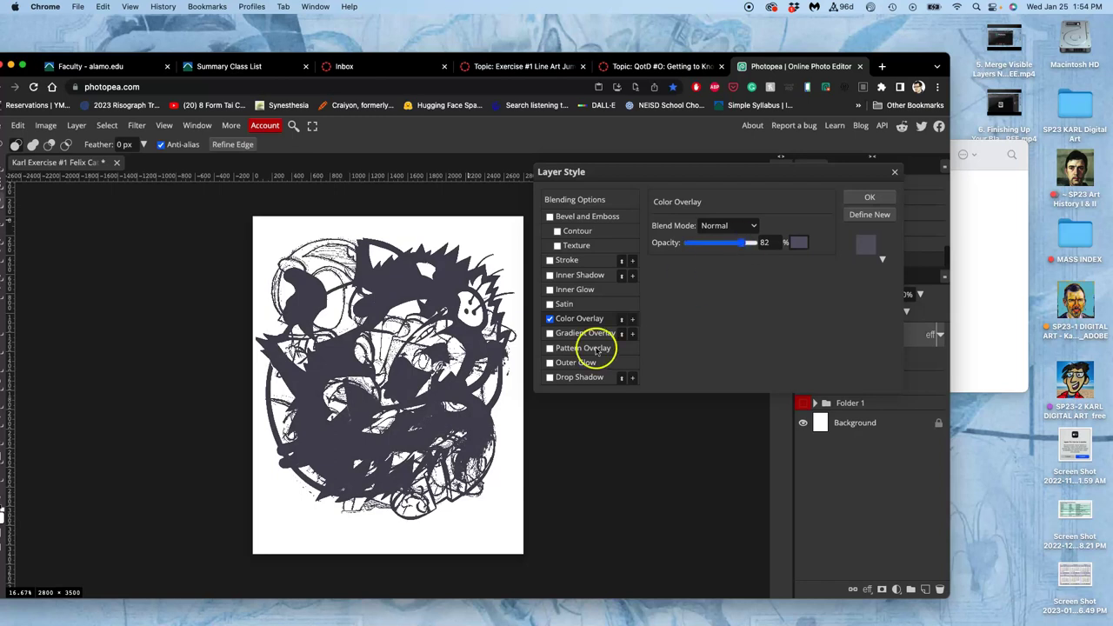
{"action": "left_click", "coordinate": [550, 319]}
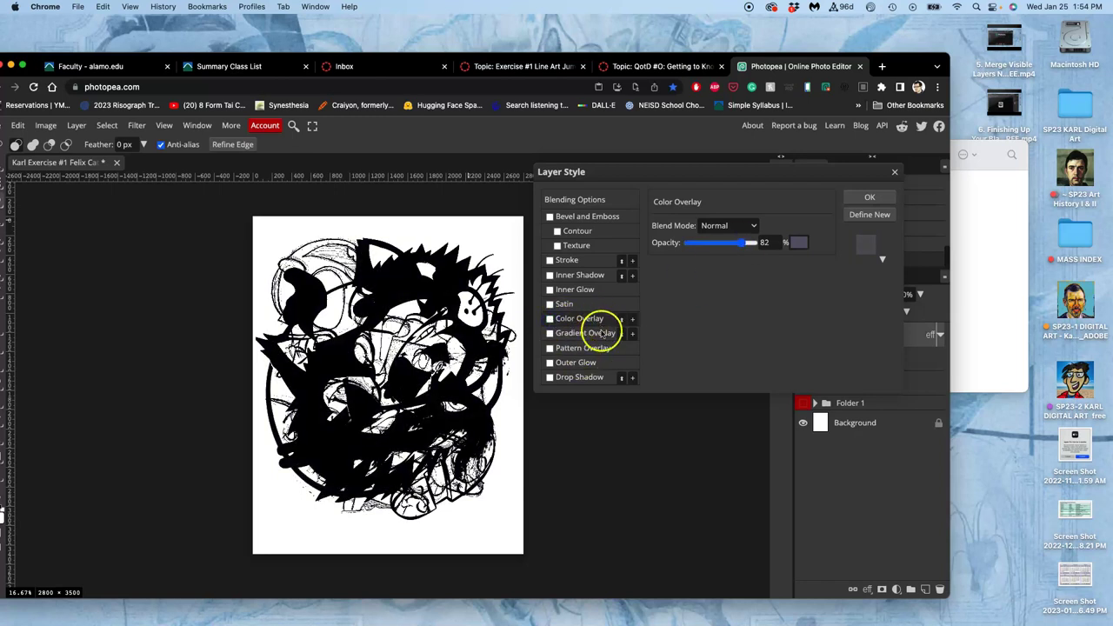
Step: Add a Gradient Overlay and choose the yellow-orange-purple-blue preset after trying striped and rainbow ones
{"action": "left_click", "coordinate": [553, 334]}
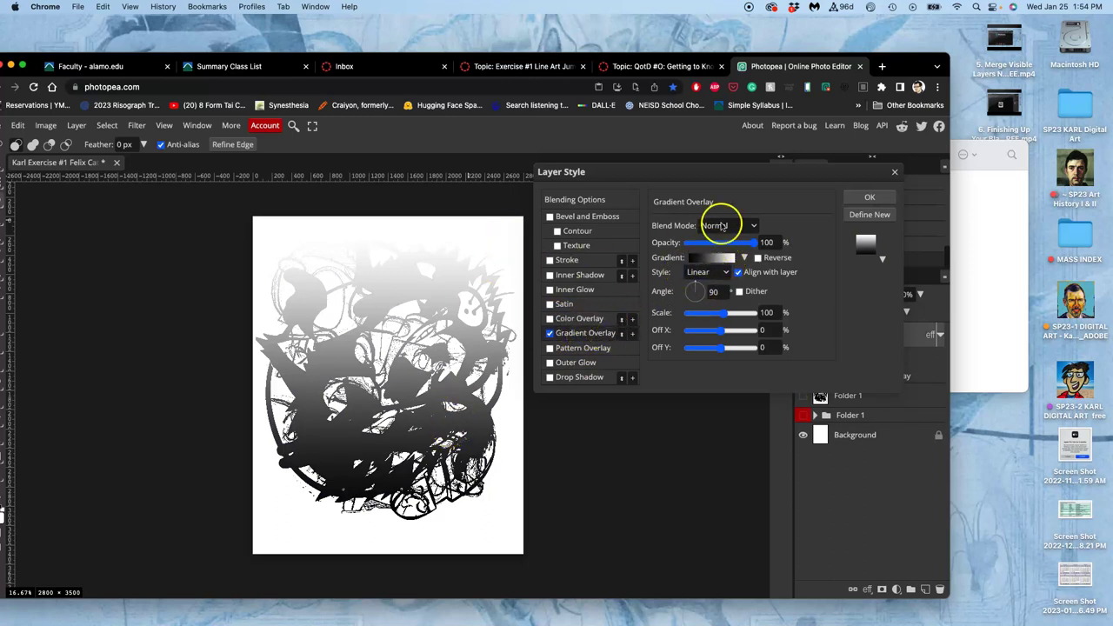
{"action": "left_click", "coordinate": [744, 259]}
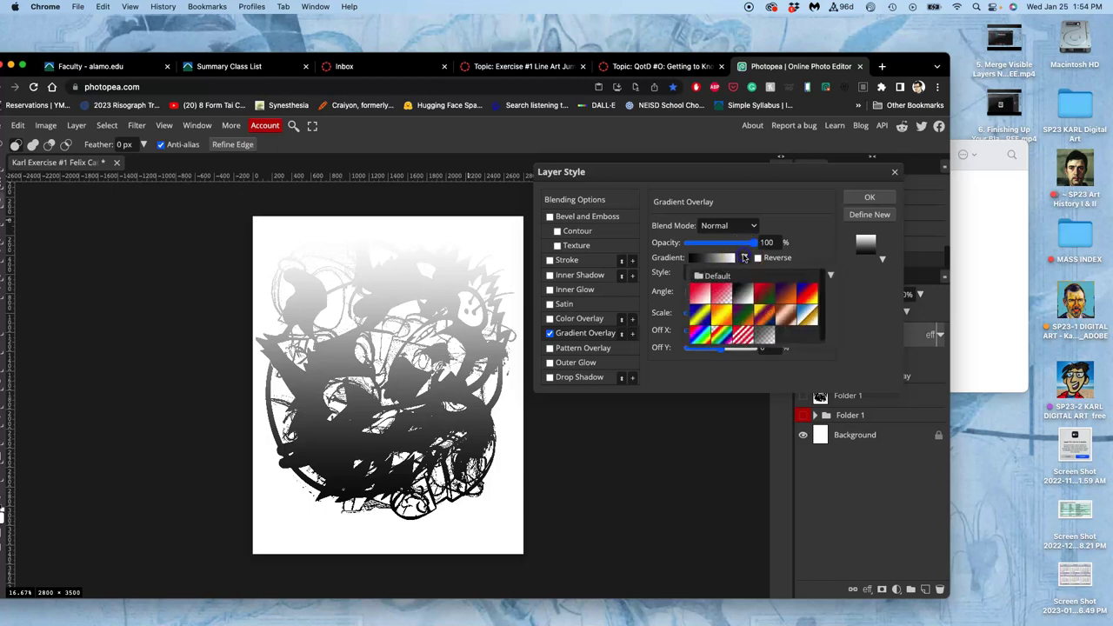
{"action": "left_click", "coordinate": [764, 318]}
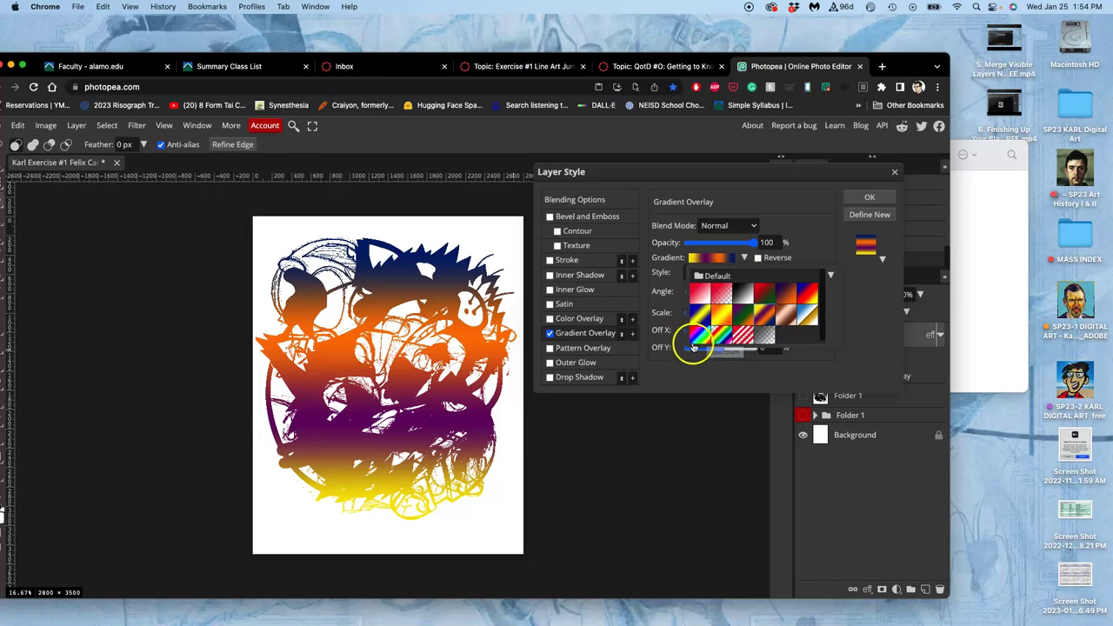
{"action": "left_click", "coordinate": [746, 337]}
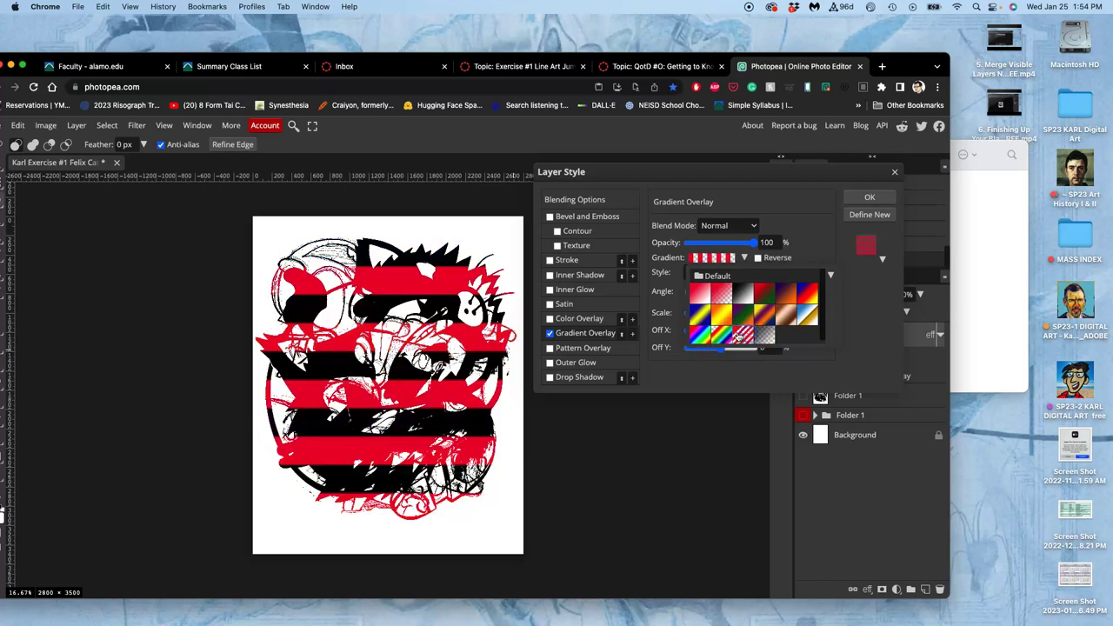
{"action": "left_click", "coordinate": [724, 335]}
{"action": "left_click", "coordinate": [767, 317]}
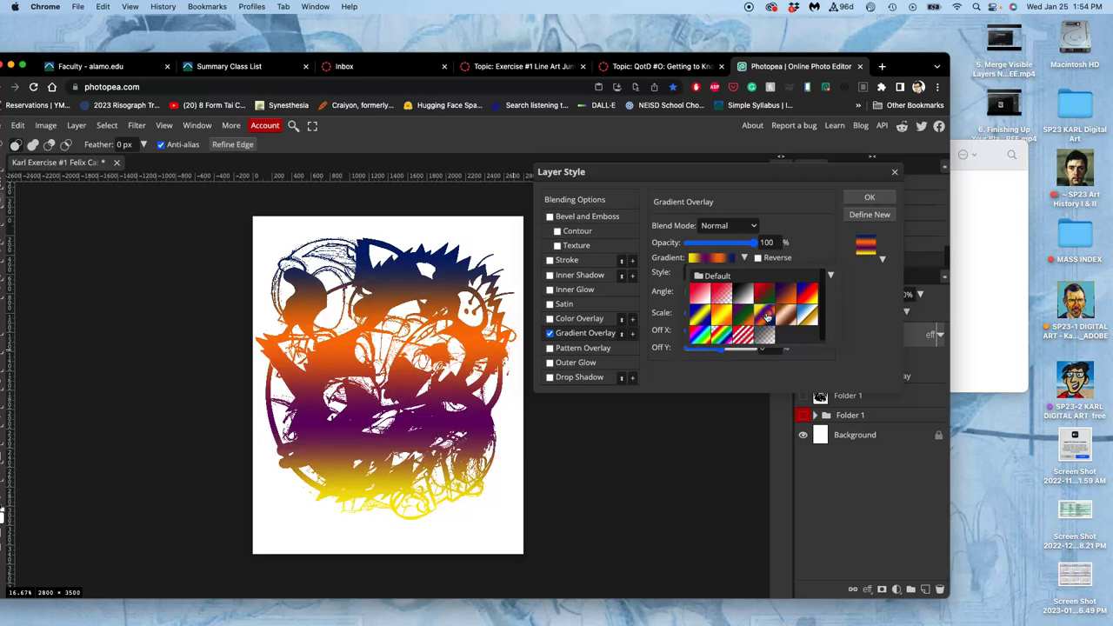
Step: In the Gradient Editor, shift the orange stop left, recolour it tan, and move the purple stop to 20%
{"action": "left_click", "coordinate": [718, 258]}
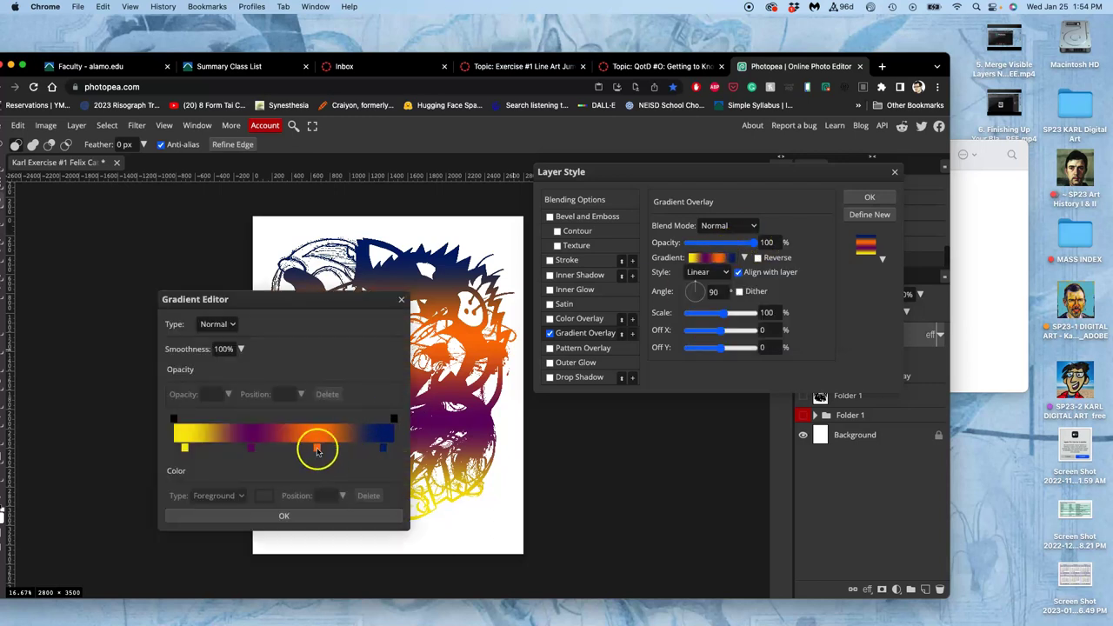
{"action": "left_click_drag", "start_coordinate": [316, 448], "coordinate": [287, 449]}
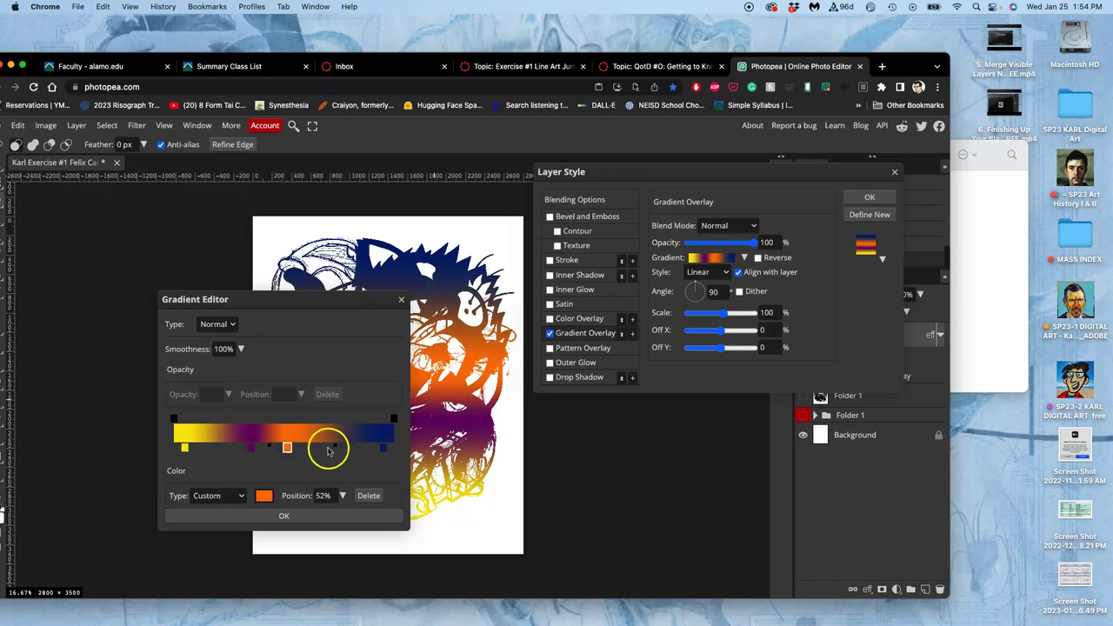
{"action": "double_click", "coordinate": [287, 447]}
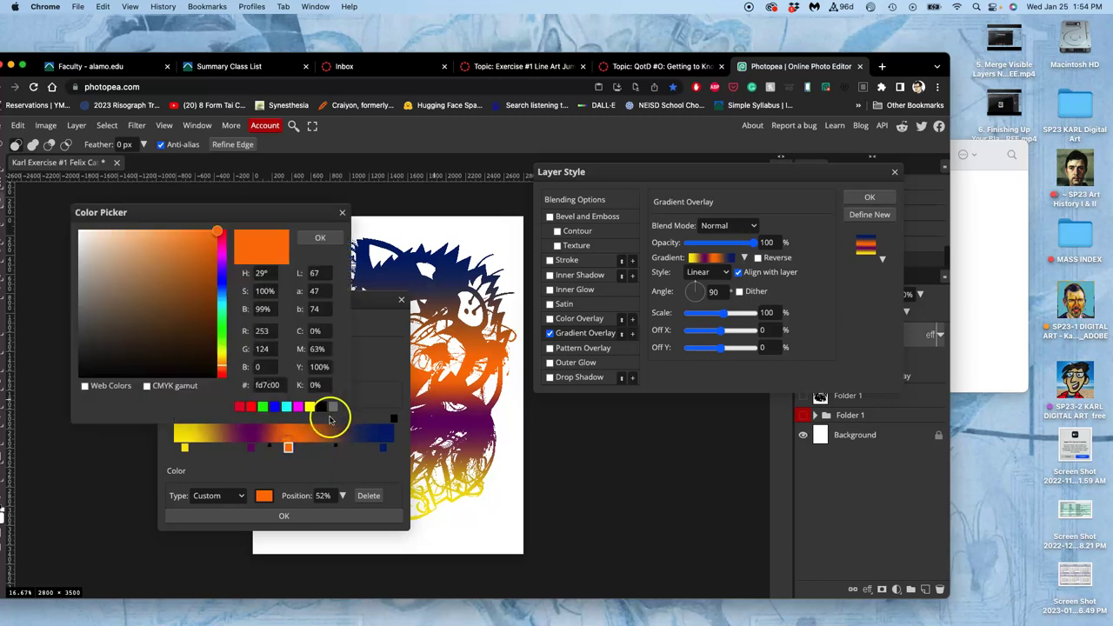
{"action": "mouse_move", "coordinate": [168, 297]}
{"action": "left_mouse_down"}
{"action": "mouse_move", "coordinate": [117, 277]}
{"action": "mouse_move", "coordinate": [120, 287]}
{"action": "left_mouse_up"}
{"action": "left_click", "coordinate": [320, 237]}
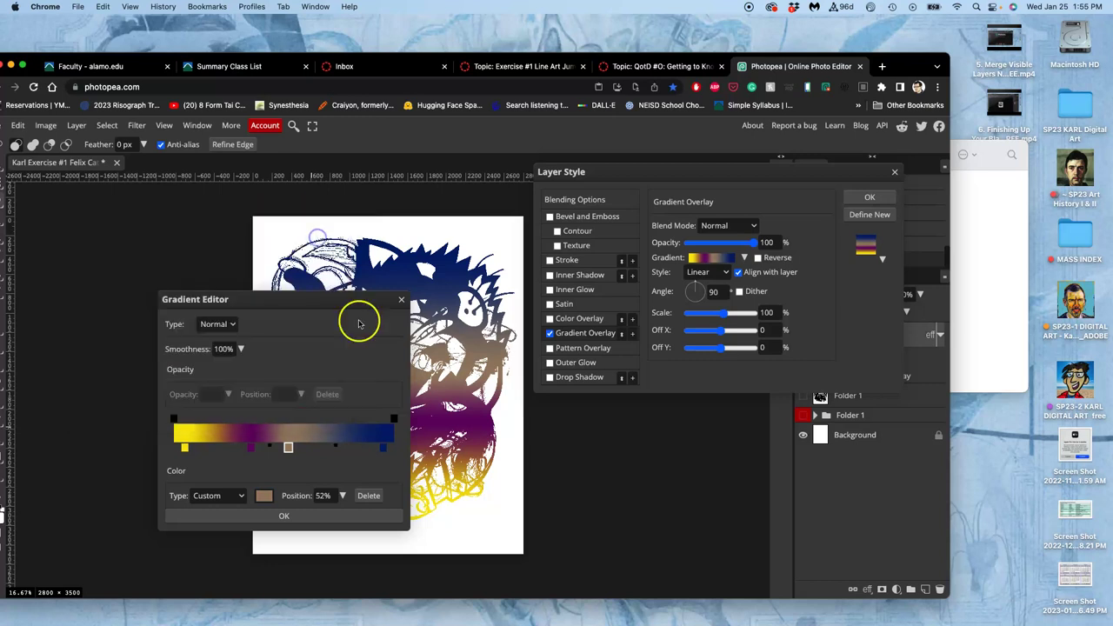
{"action": "left_click_drag", "start_coordinate": [251, 447], "coordinate": [217, 447]}
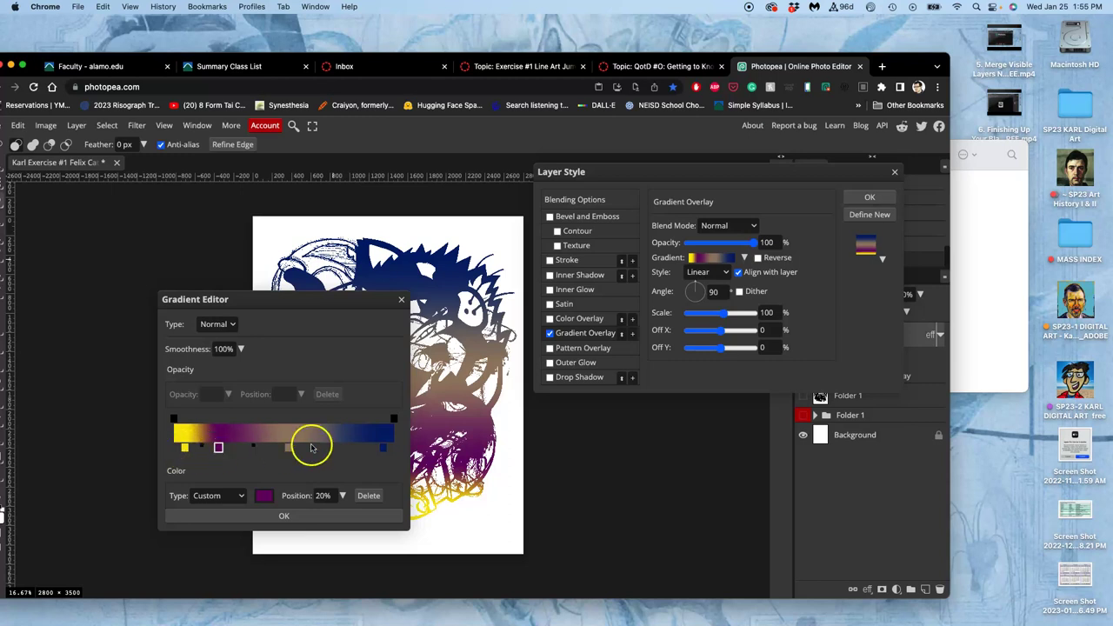
Step: Confirm the edited gradient, set its angle to 46° and reverse it
{"action": "left_click", "coordinate": [303, 519]}
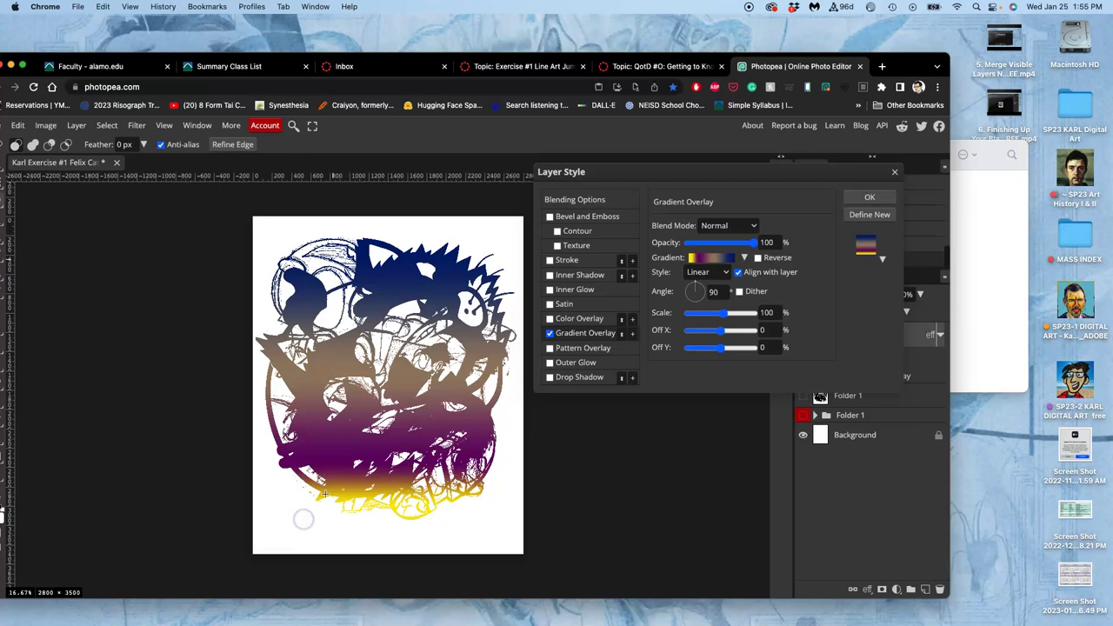
{"action": "left_click", "coordinate": [701, 287]}
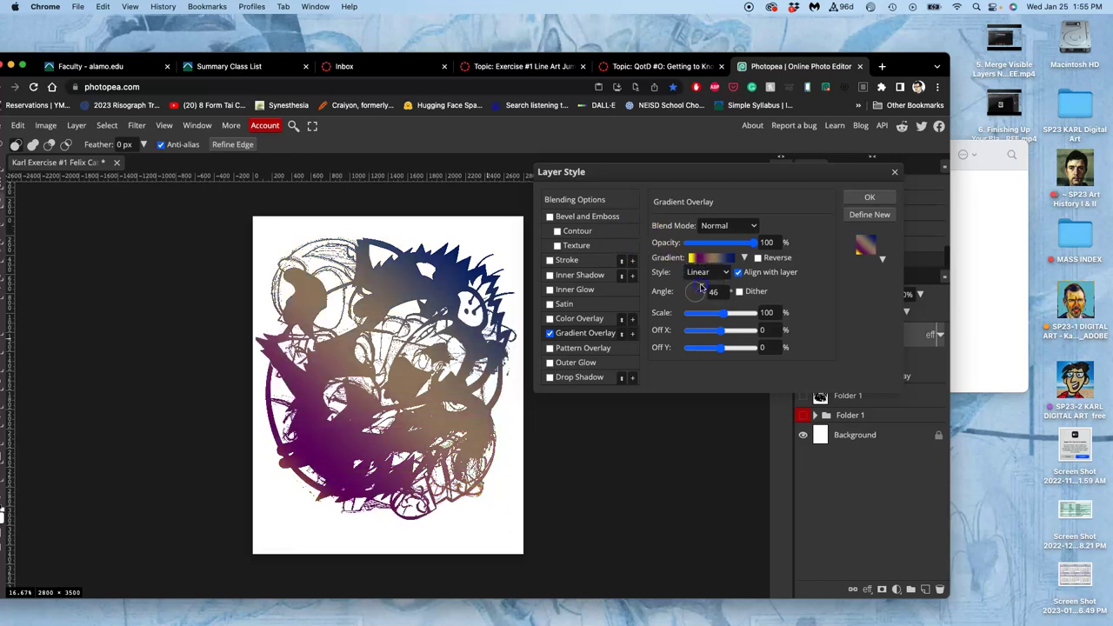
{"action": "left_click", "coordinate": [758, 258]}
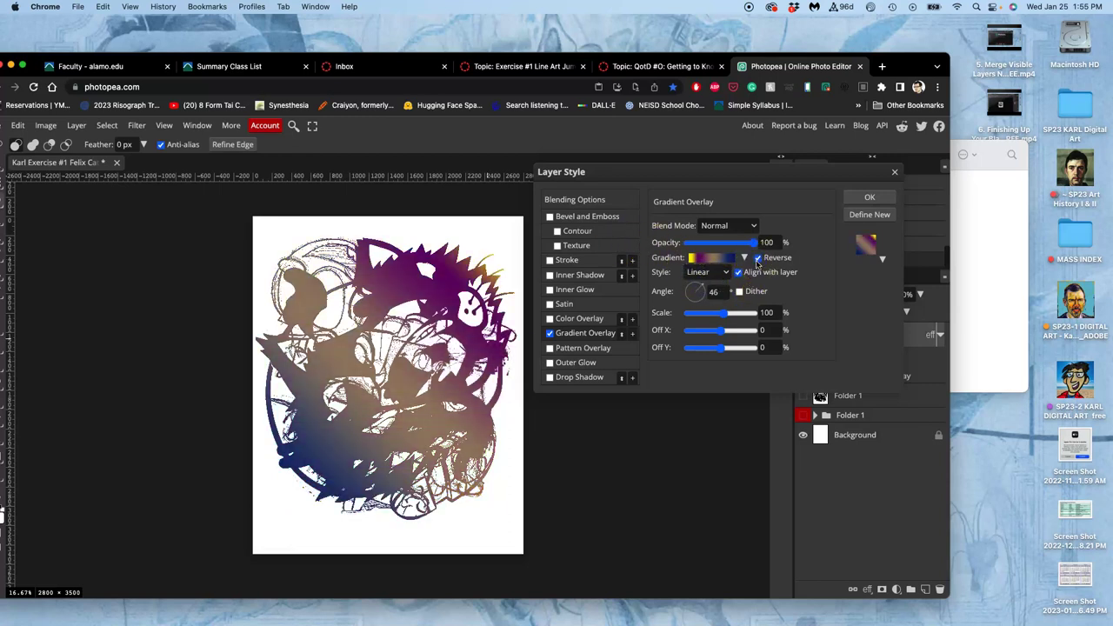
{"action": "left_click", "coordinate": [731, 314]}
{"action": "mouse_move", "coordinate": [731, 317]}
{"action": "left_mouse_down"}
{"action": "mouse_move", "coordinate": [692, 314]}
{"action": "mouse_move", "coordinate": [716, 317]}
{"action": "left_mouse_up"}
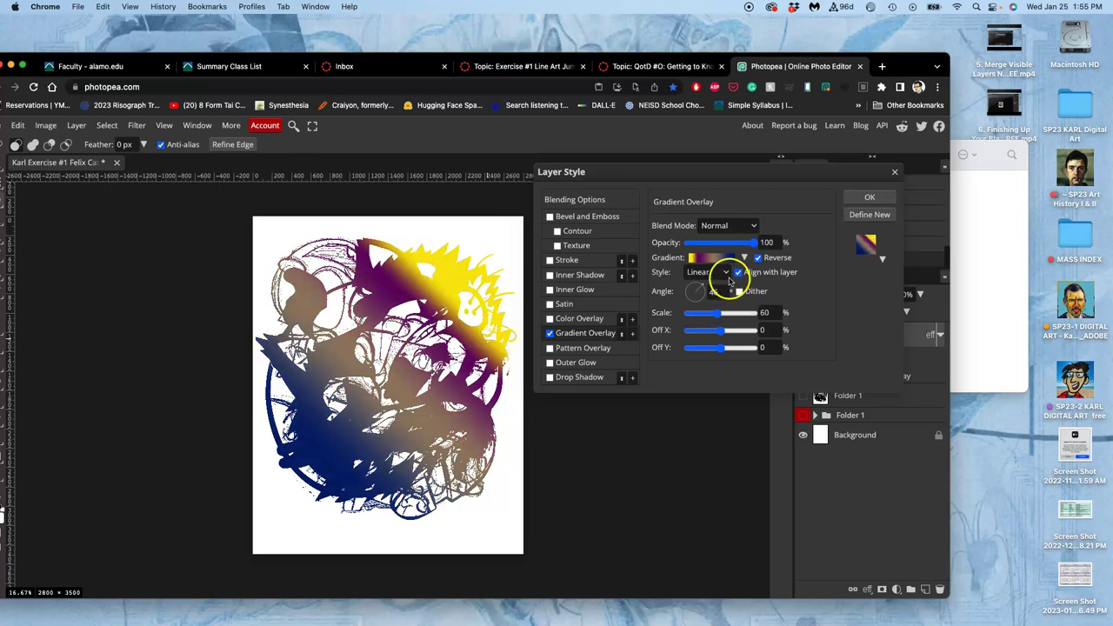
Step: Compare Radial, Diamond, Reflected and Angle styles, then settle on Linear at 96% scale, 100% opacity
{"action": "left_click", "coordinate": [726, 272]}
{"action": "left_click", "coordinate": [710, 285]}
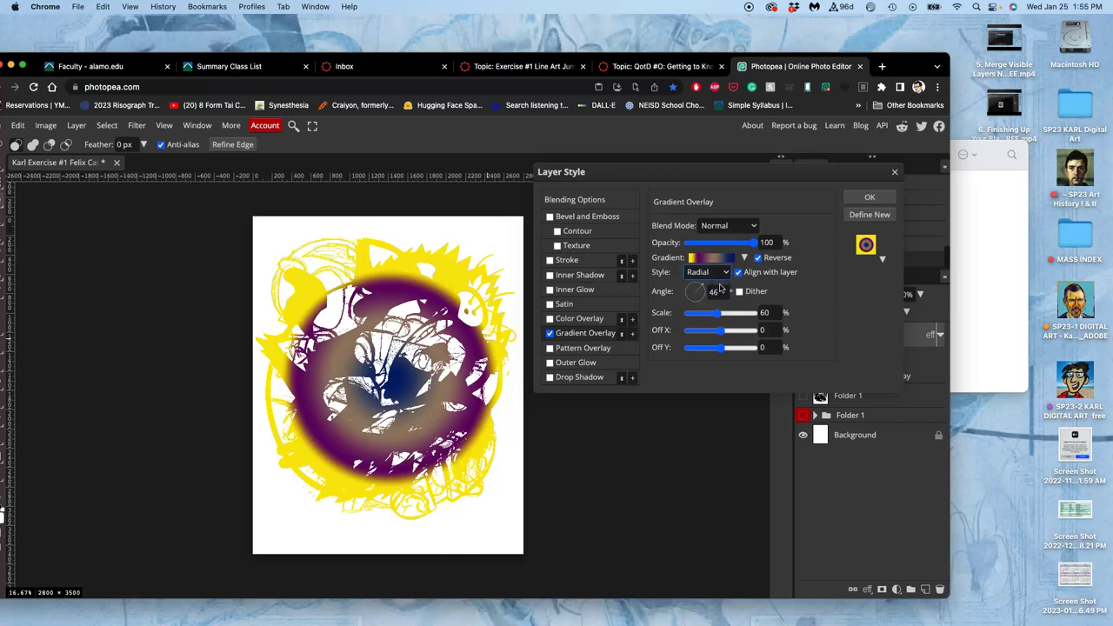
{"action": "left_click", "coordinate": [722, 273]}
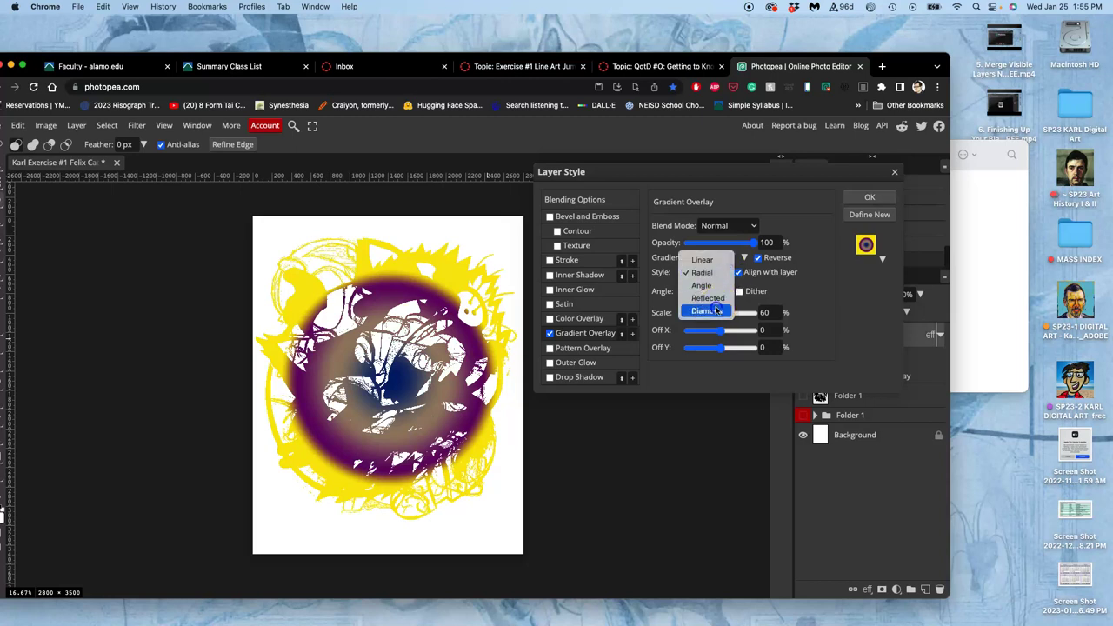
{"action": "left_click", "coordinate": [716, 311]}
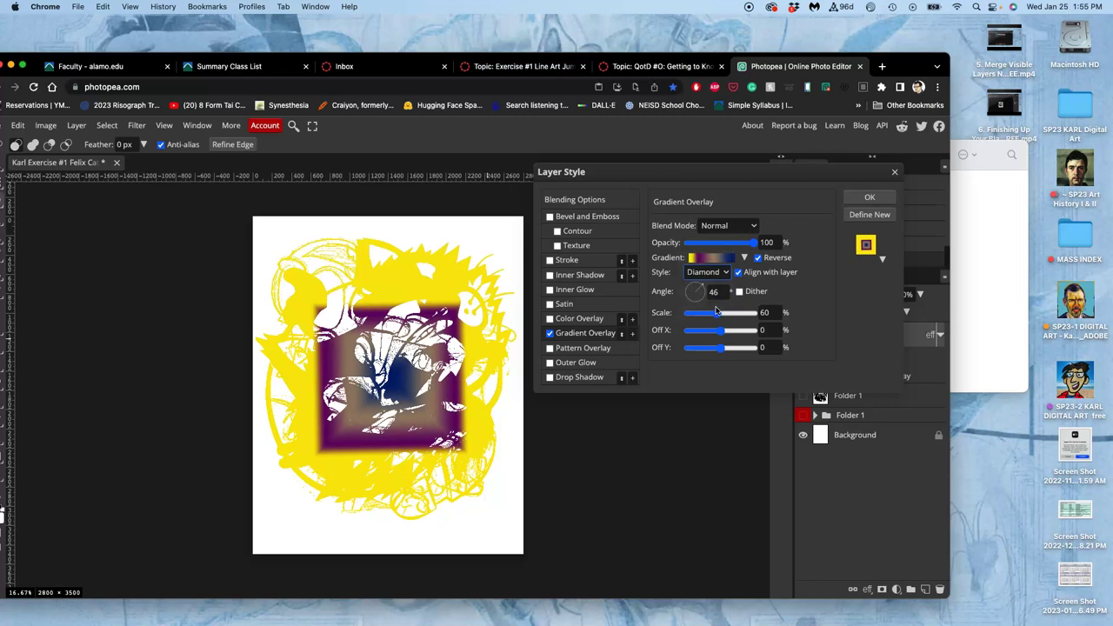
{"action": "left_click", "coordinate": [719, 273]}
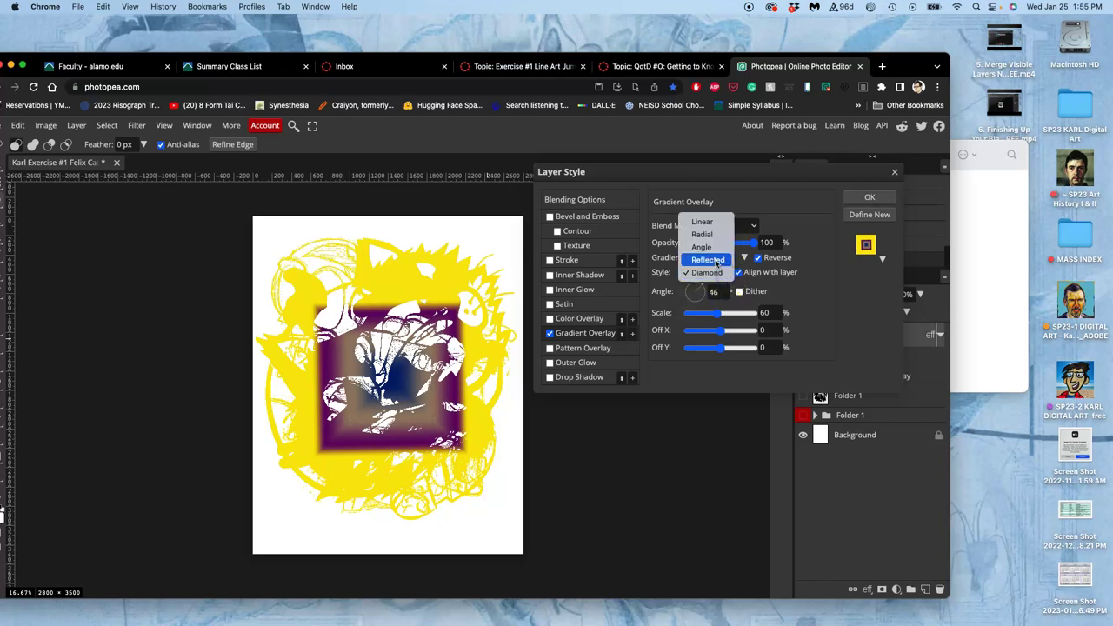
{"action": "left_click", "coordinate": [710, 260]}
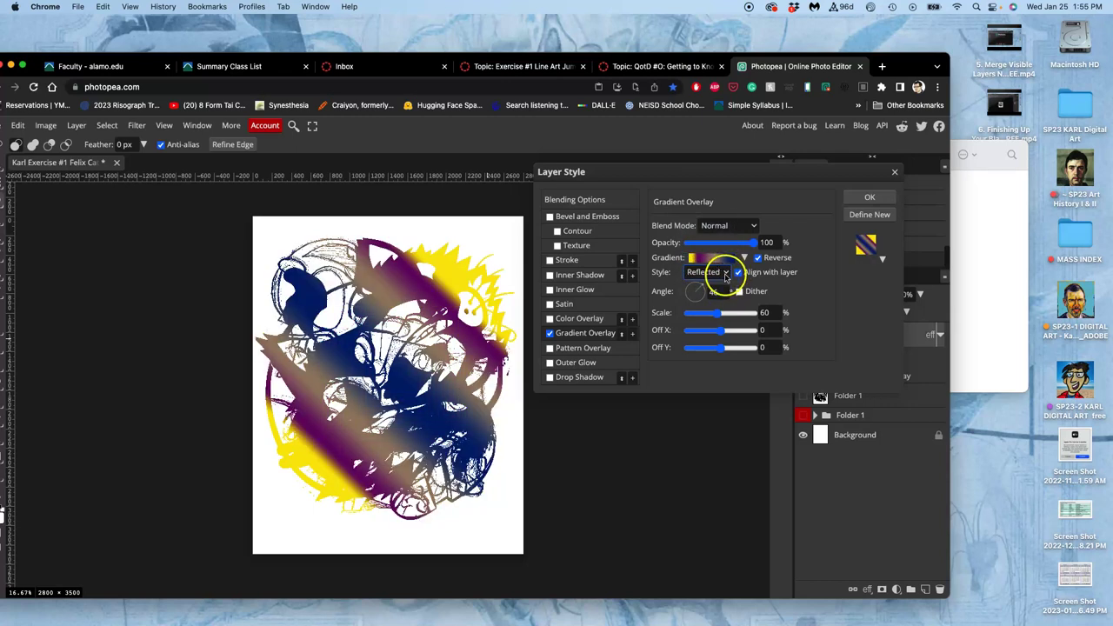
{"action": "left_click", "coordinate": [725, 273]}
{"action": "left_click", "coordinate": [714, 261]}
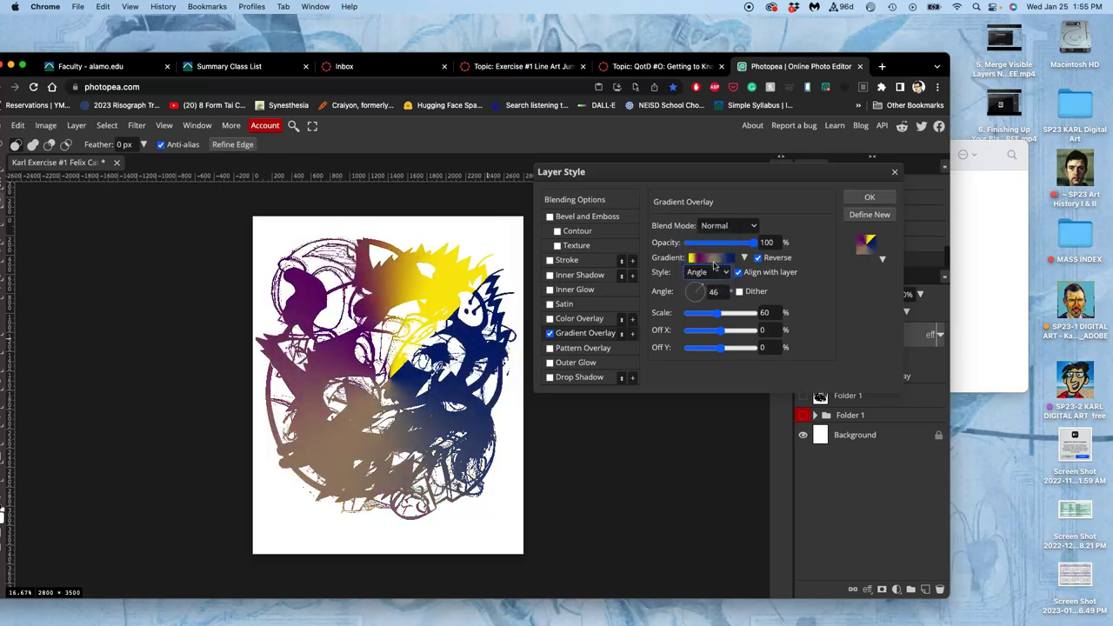
{"action": "left_click", "coordinate": [721, 272]}
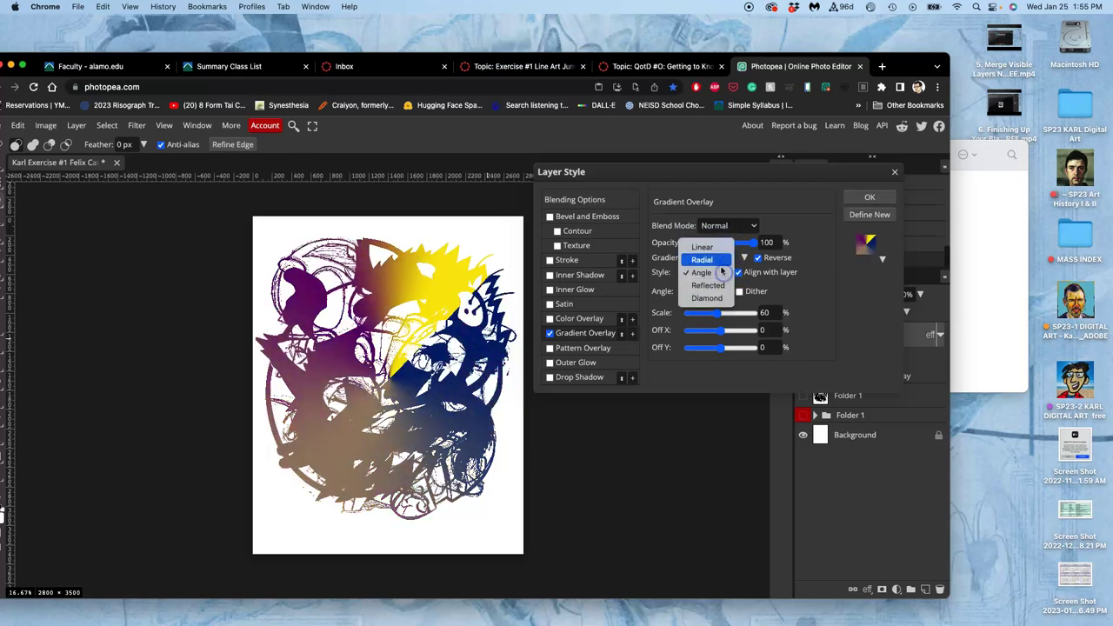
{"action": "left_click", "coordinate": [712, 247]}
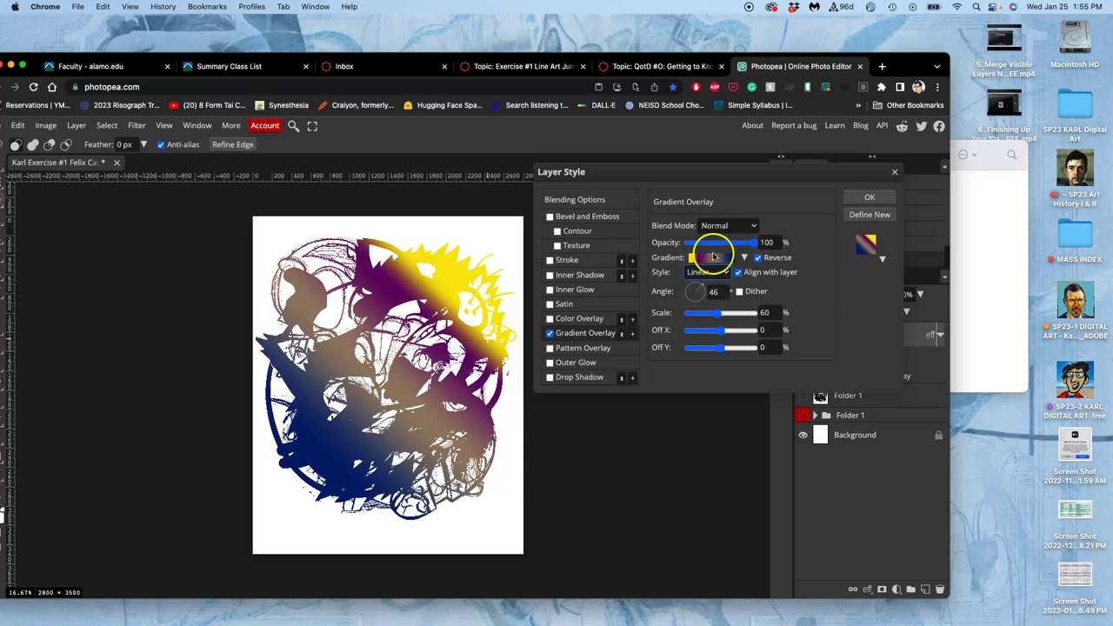
{"action": "left_click_drag", "start_coordinate": [718, 312], "coordinate": [722, 317]}
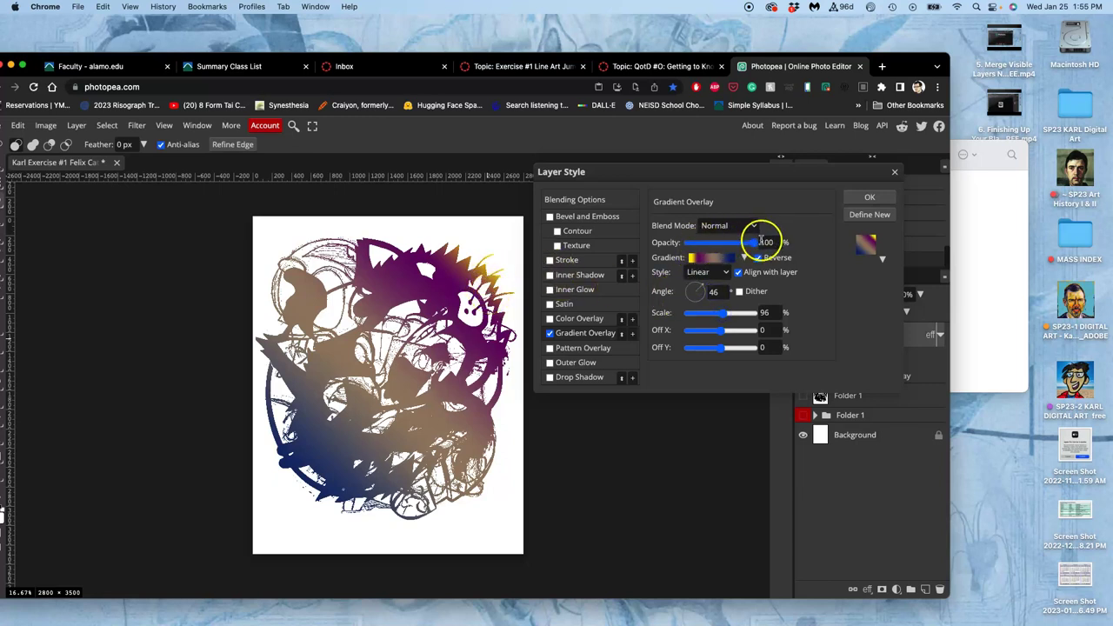
{"action": "mouse_move", "coordinate": [756, 245]}
{"action": "left_mouse_down"}
{"action": "mouse_move", "coordinate": [727, 245]}
{"action": "mouse_move", "coordinate": [762, 243]}
{"action": "left_mouse_up"}
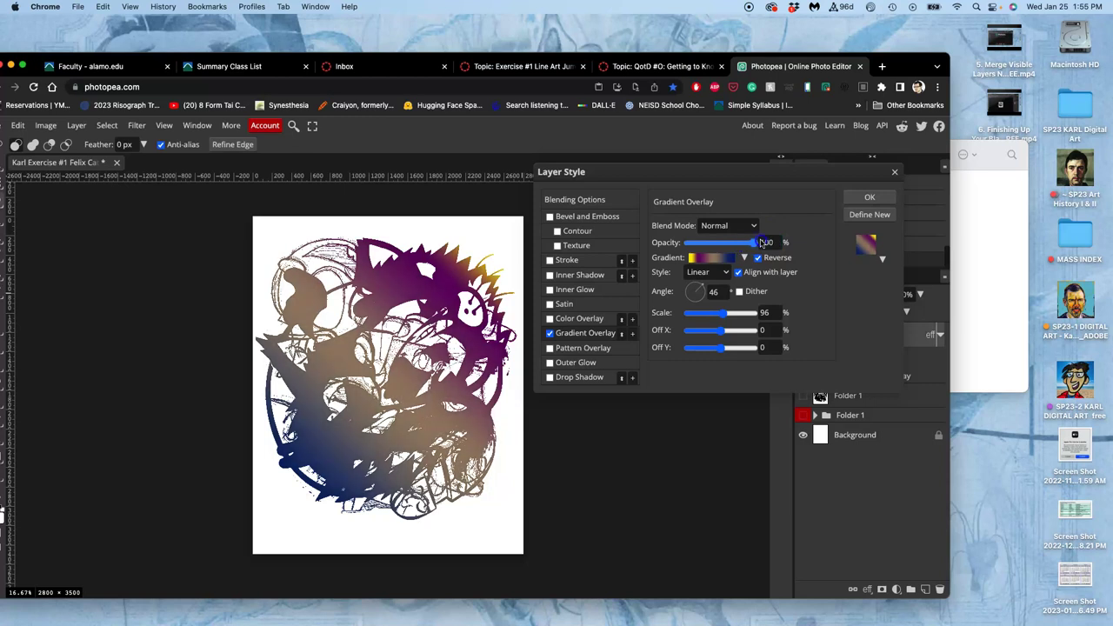
Step: Re-enable Layer 1's Color Overlay using Dissolve blend mode at 36% opacity
{"action": "left_click", "coordinate": [553, 320]}
{"action": "left_click", "coordinate": [574, 319]}
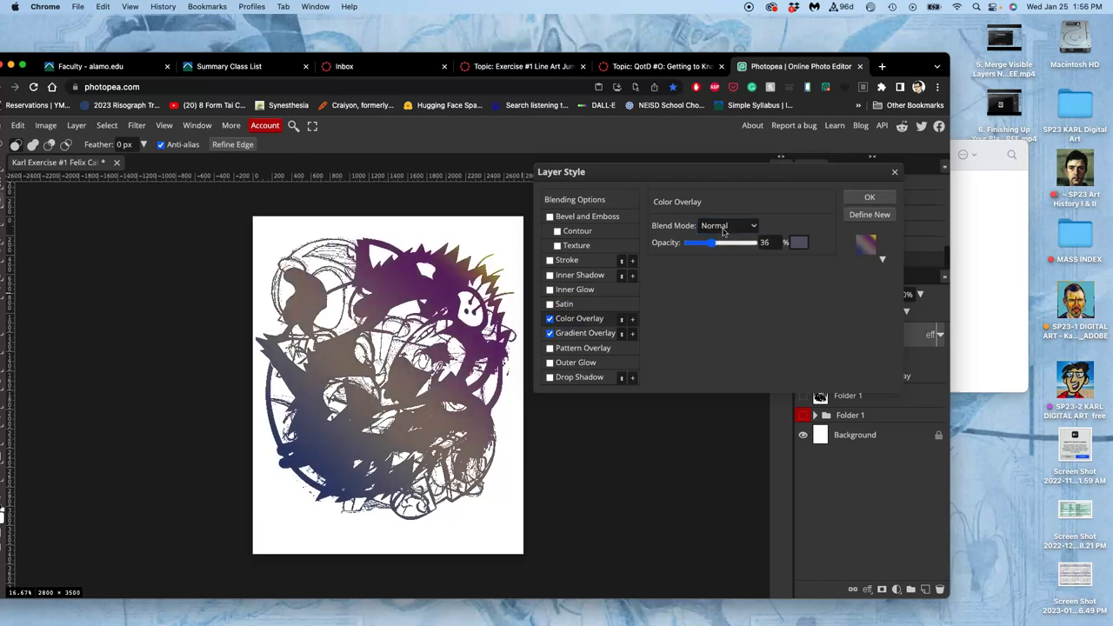
{"action": "left_click", "coordinate": [727, 227]}
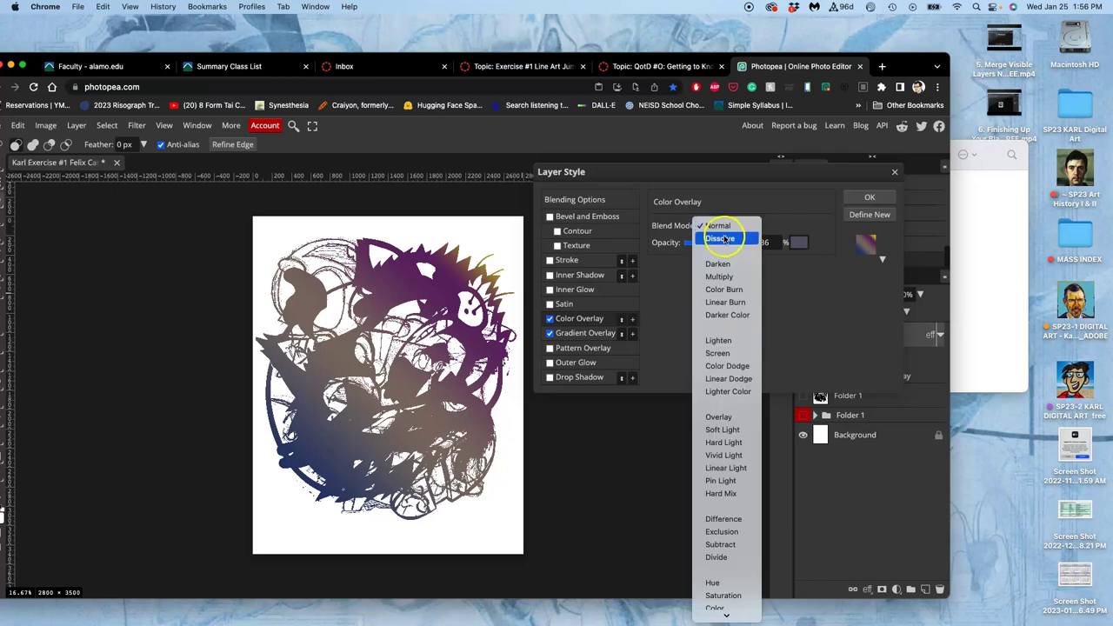
{"action": "left_click", "coordinate": [725, 239]}
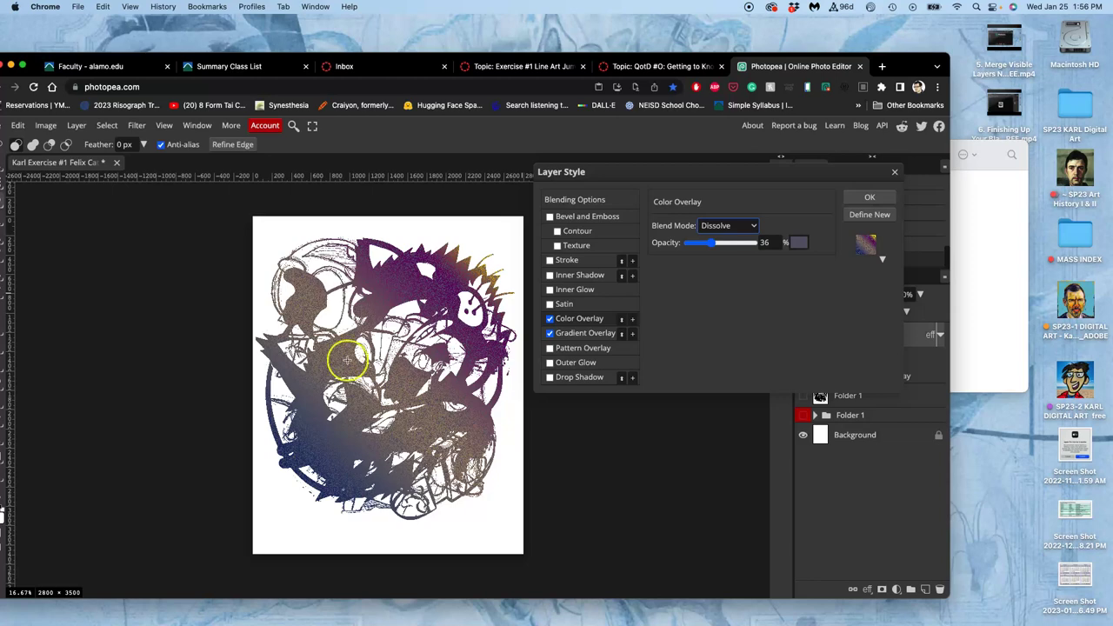
{"action": "left_click", "coordinate": [870, 196]}
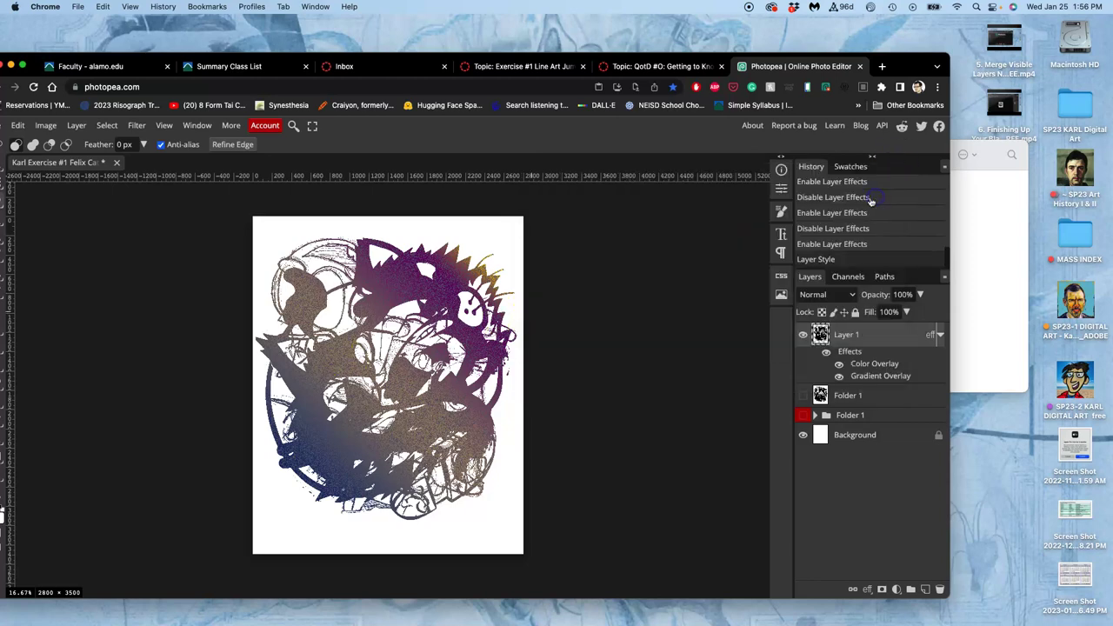
{"action": "scroll", "coordinate": [513, 344], "scroll_direction": "up", "scroll_amount": 10}
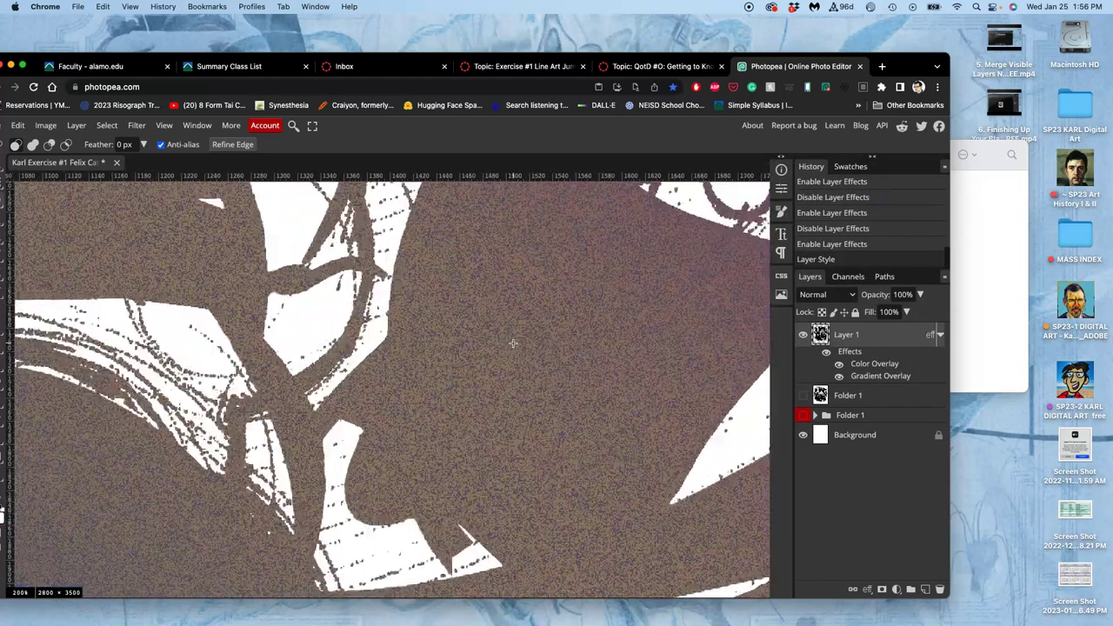
{"action": "scroll", "coordinate": [513, 344], "scroll_direction": "right", "scroll_amount": 5}
{"action": "scroll", "coordinate": [513, 343], "scroll_direction": "up", "scroll_amount": 5}
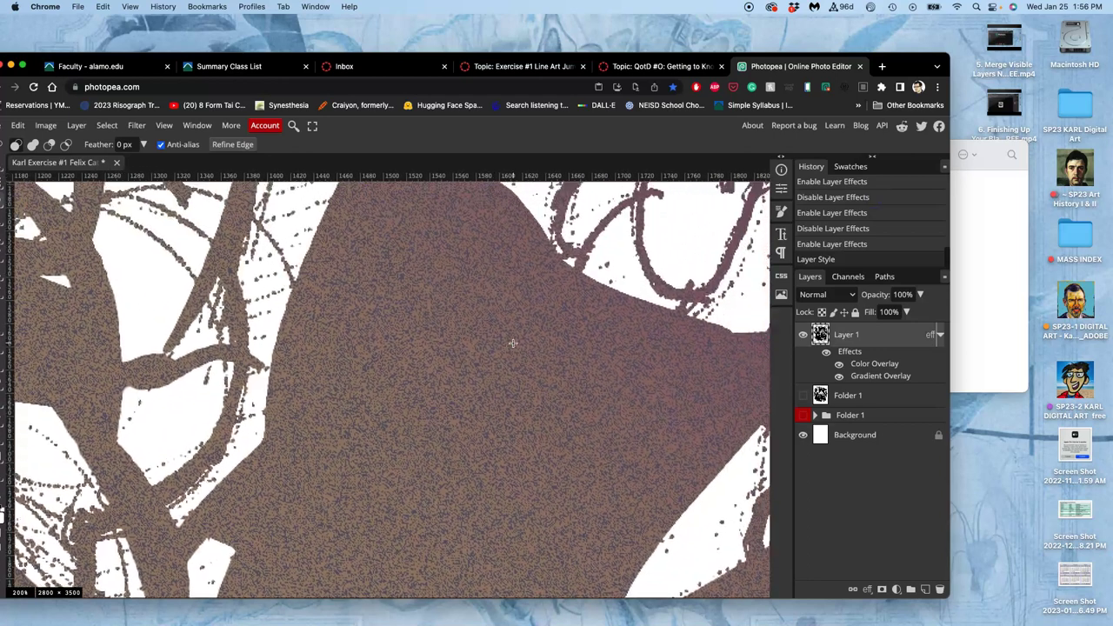
{"action": "scroll", "coordinate": [513, 343], "scroll_direction": "right", "scroll_amount": 5}
{"action": "scroll", "coordinate": [513, 343], "scroll_direction": "up", "scroll_amount": 5}
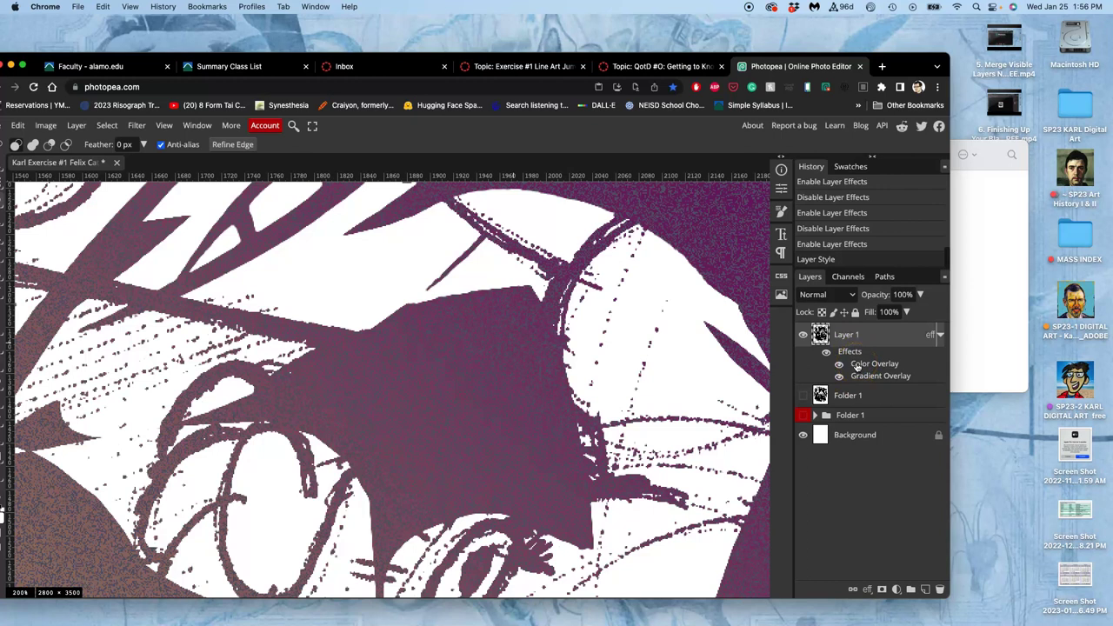
{"action": "left_click", "coordinate": [828, 352]}
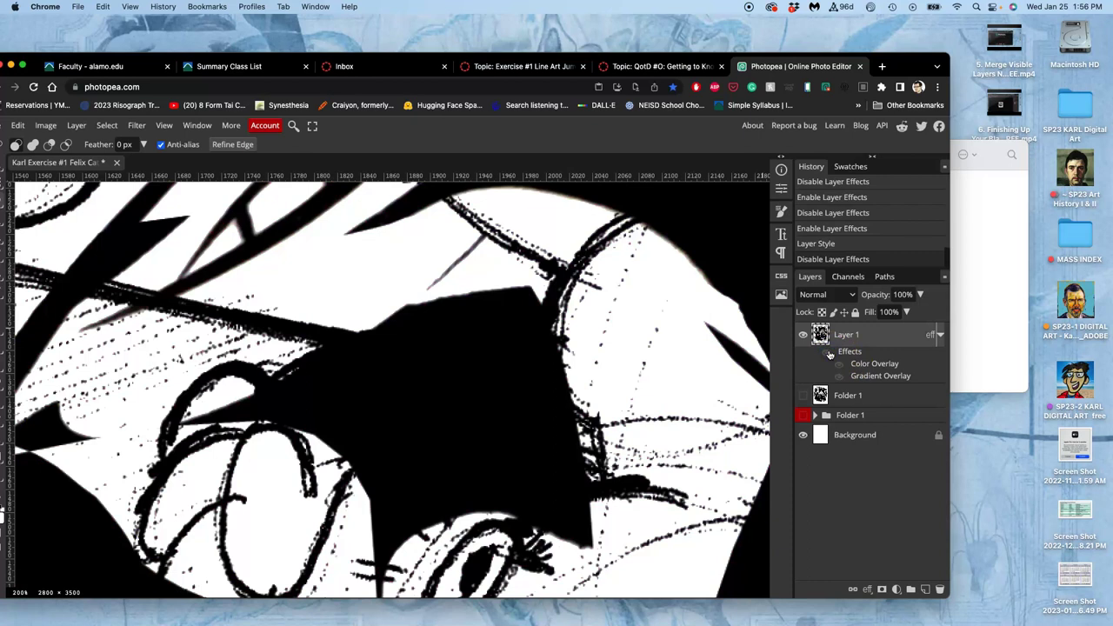
{"action": "left_click", "coordinate": [829, 354]}
{"action": "left_click", "coordinate": [839, 364]}
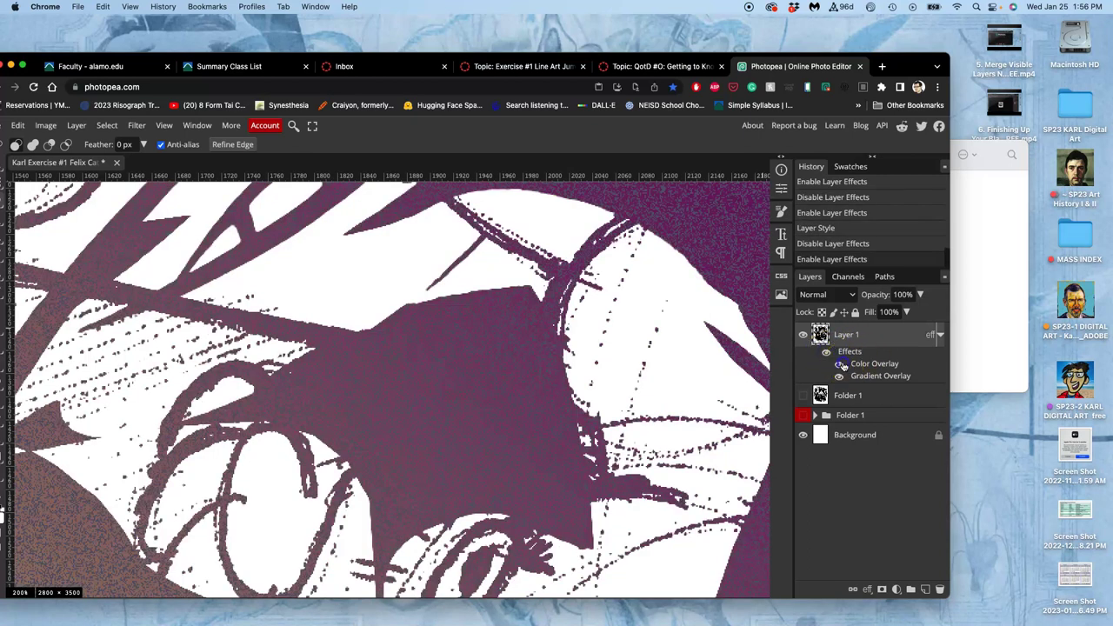
{"action": "left_click", "coordinate": [840, 364]}
{"action": "left_click", "coordinate": [840, 374]}
{"action": "left_click", "coordinate": [839, 376]}
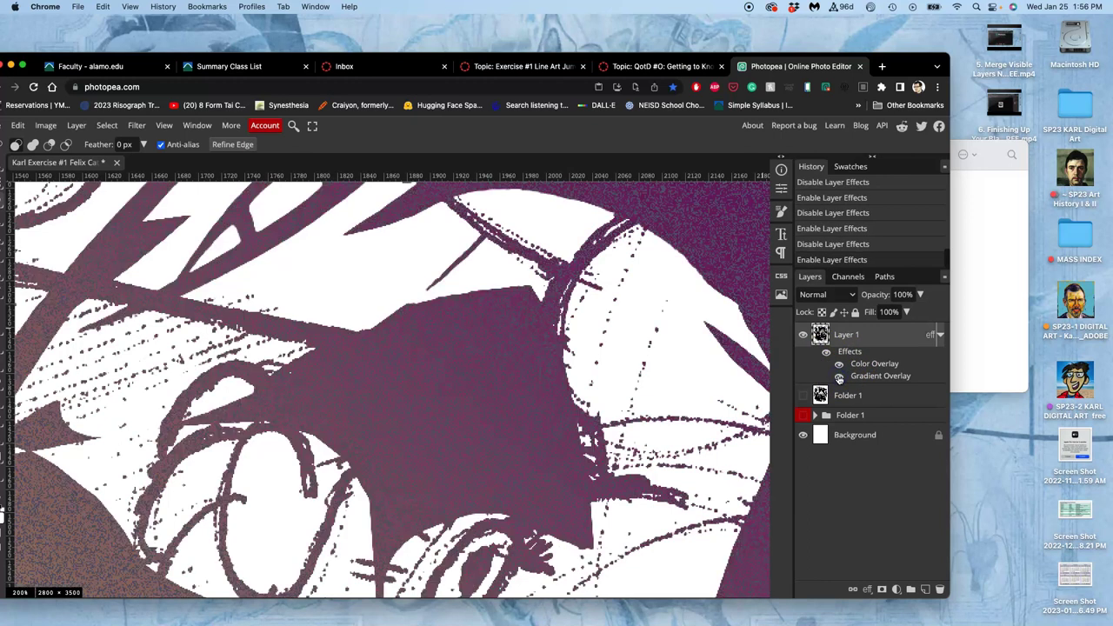
{"action": "left_click", "coordinate": [839, 377]}
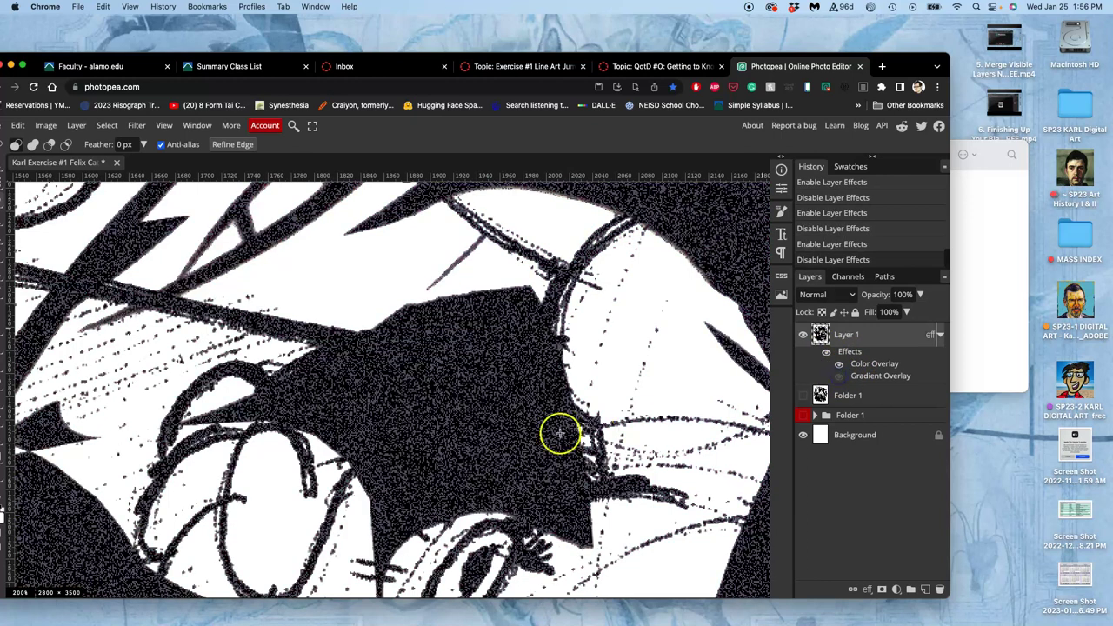
{"action": "scroll", "coordinate": [489, 427], "scroll_direction": "down", "scroll_amount": 8}
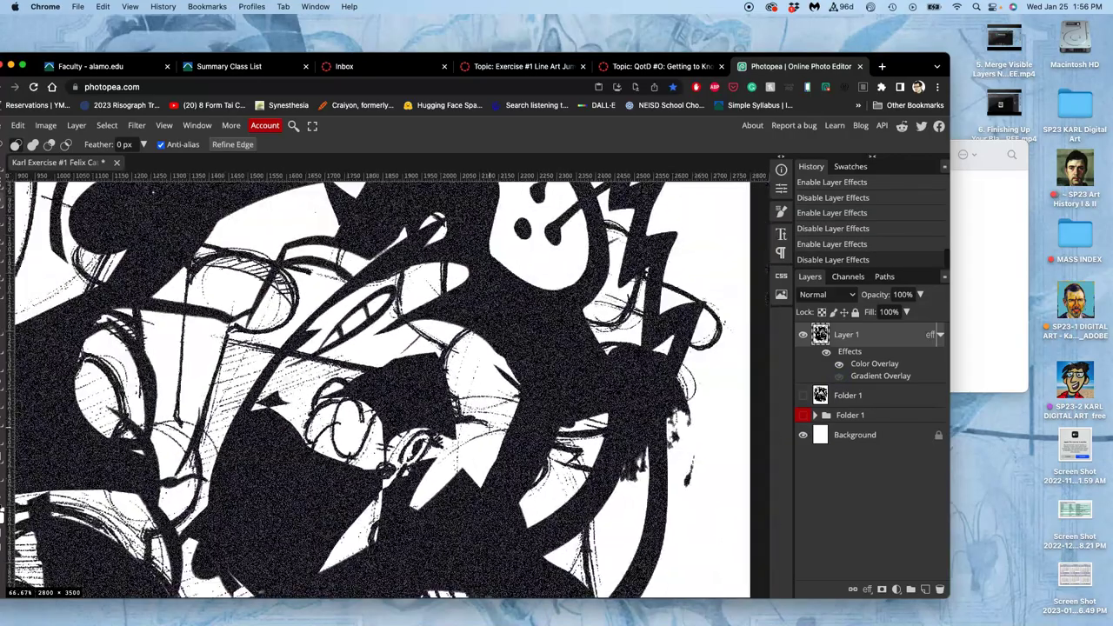
{"action": "scroll", "coordinate": [489, 427], "scroll_direction": "down", "scroll_amount": 5}
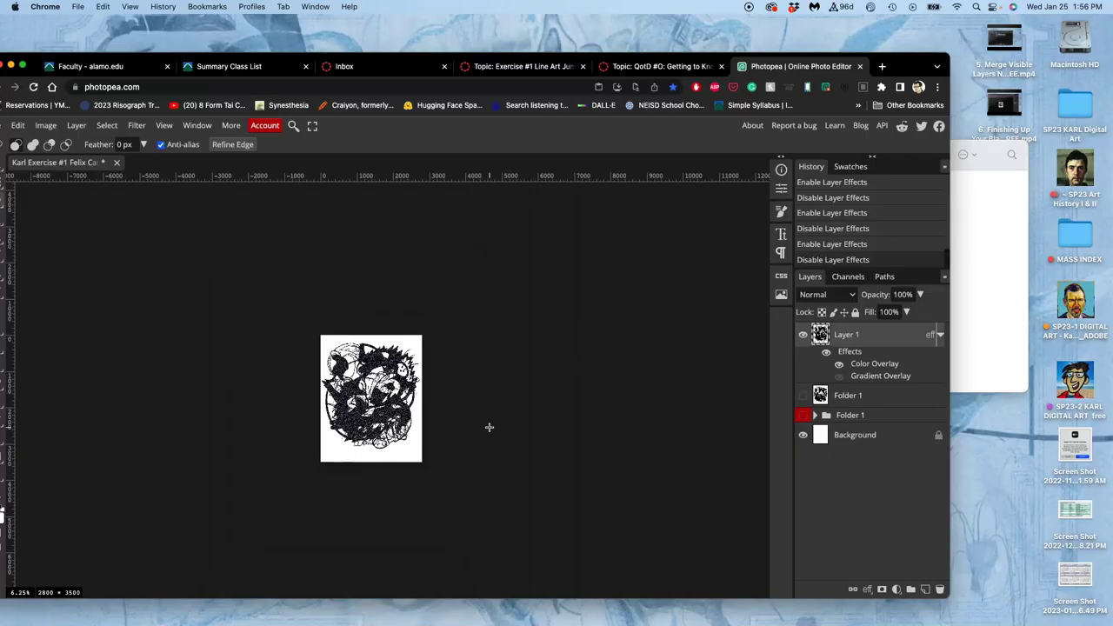
{"action": "scroll", "coordinate": [489, 427], "scroll_direction": "up", "scroll_amount": 7}
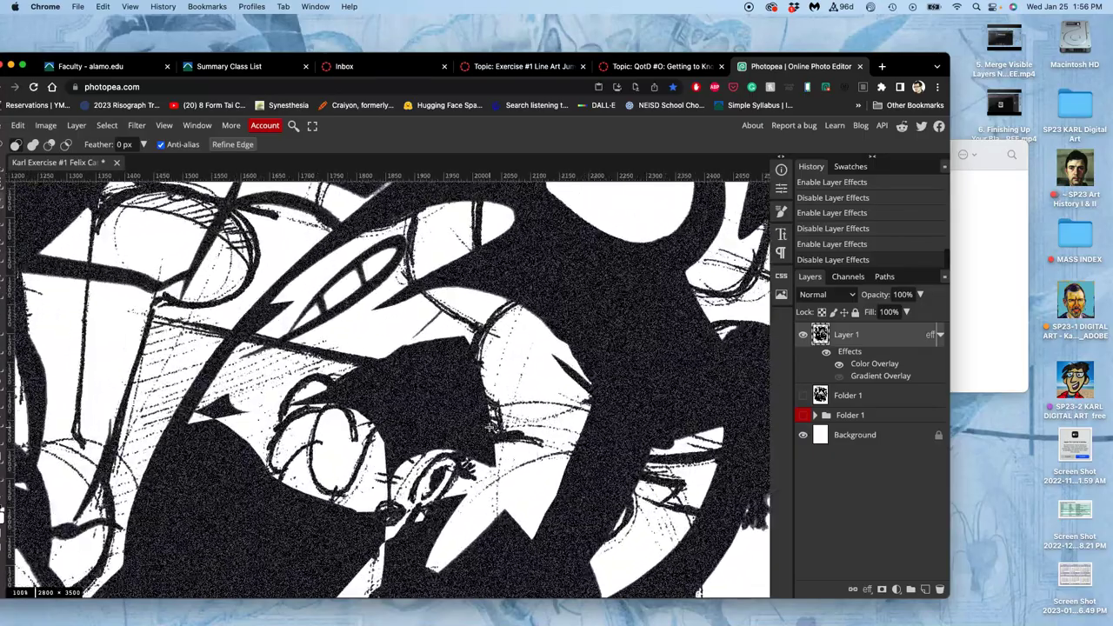
{"action": "scroll", "coordinate": [490, 425], "scroll_direction": "up", "scroll_amount": 2}
{"action": "left_click", "coordinate": [838, 375]}
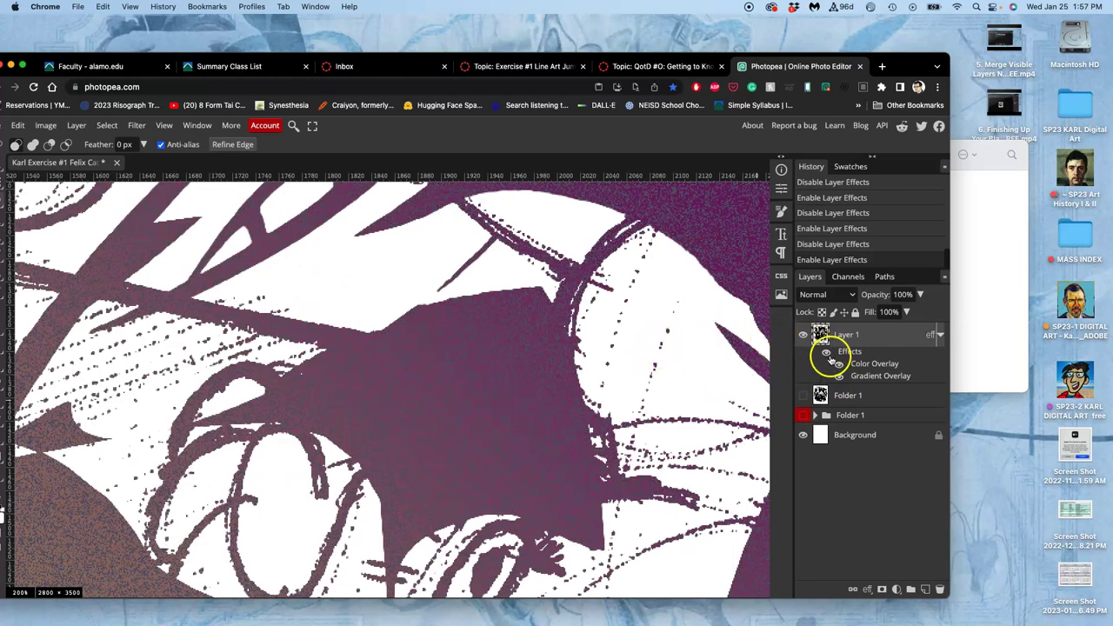
{"action": "scroll", "coordinate": [589, 395], "scroll_direction": "down", "scroll_amount": 5}
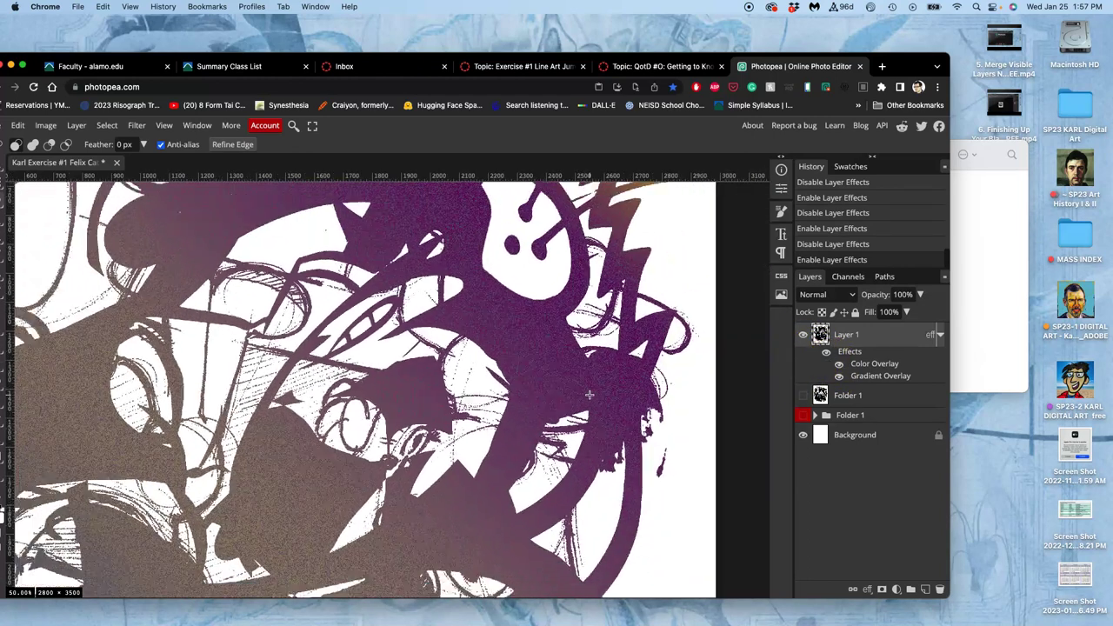
{"action": "scroll", "coordinate": [589, 395], "scroll_direction": "down", "scroll_amount": 1}
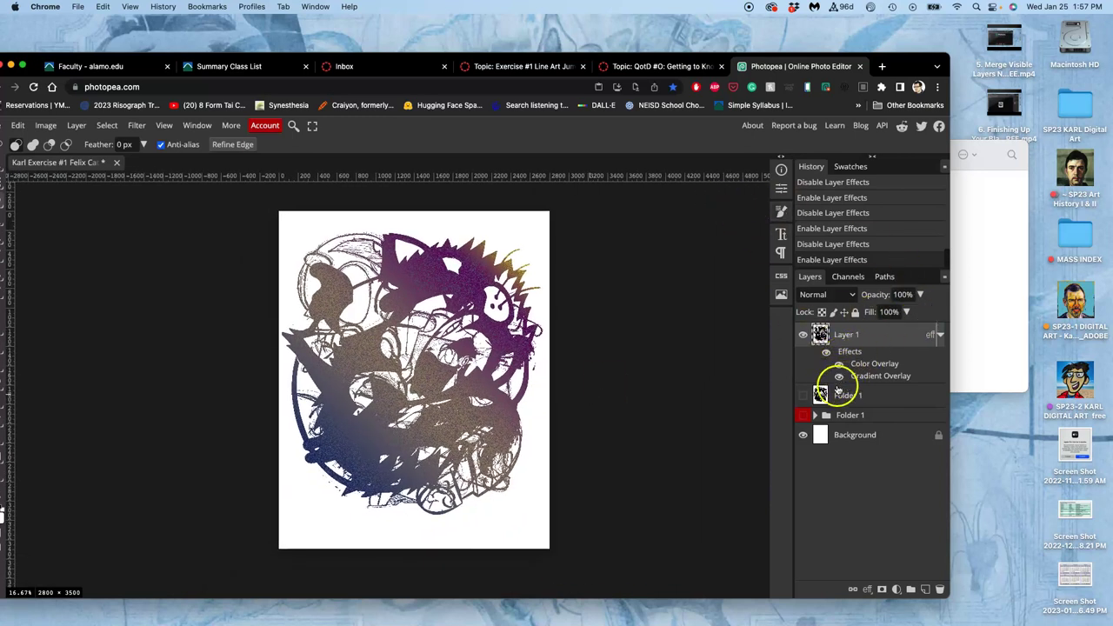
Step: Search 'google image search' in a new tab and open the Google Images page
{"action": "left_click", "coordinate": [881, 66]}
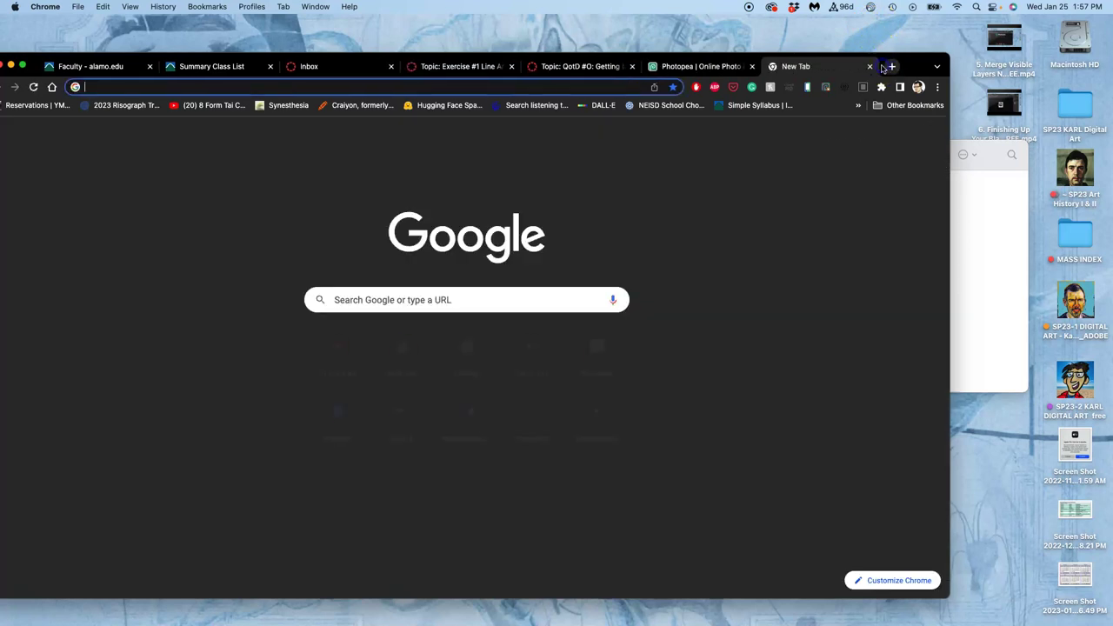
{"action": "type", "text": "google"}
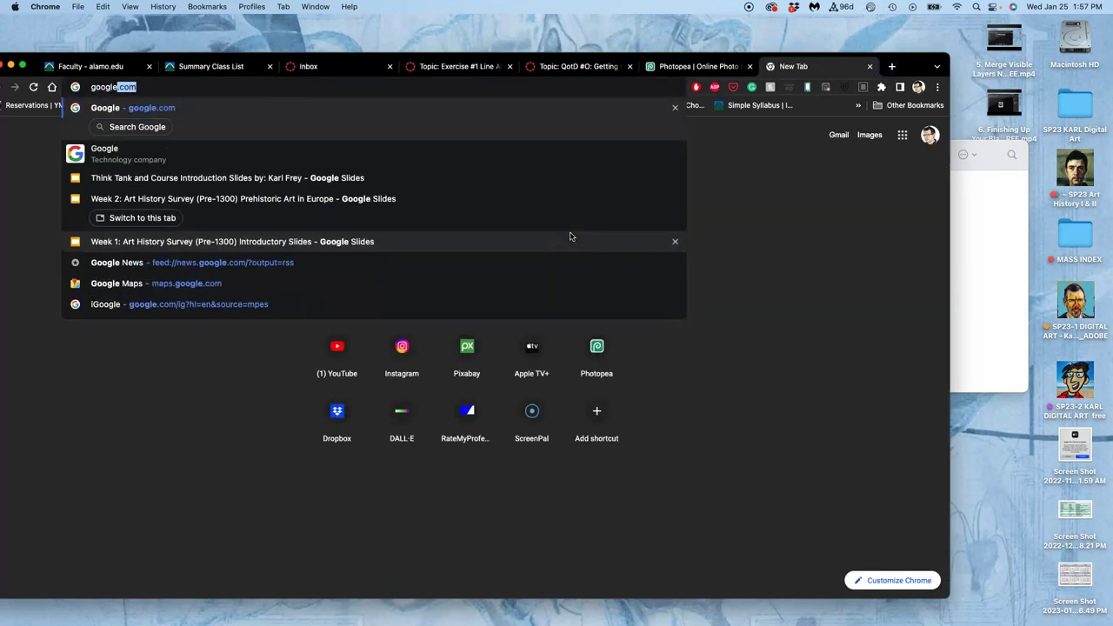
{"action": "type", "text": " image search"}
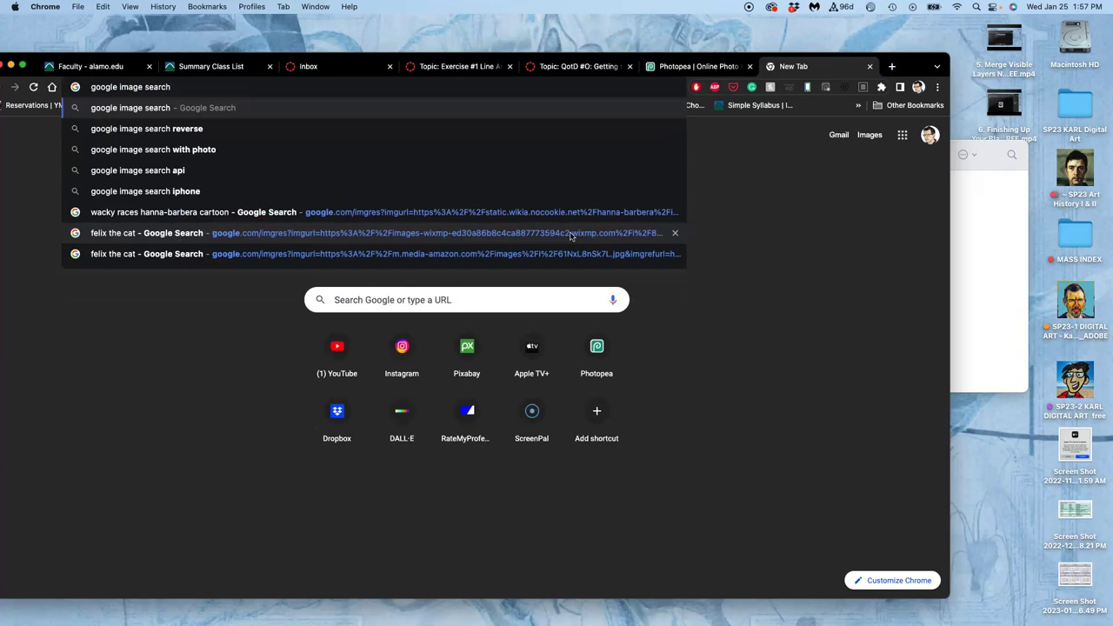
{"action": "key", "text": "Return"}
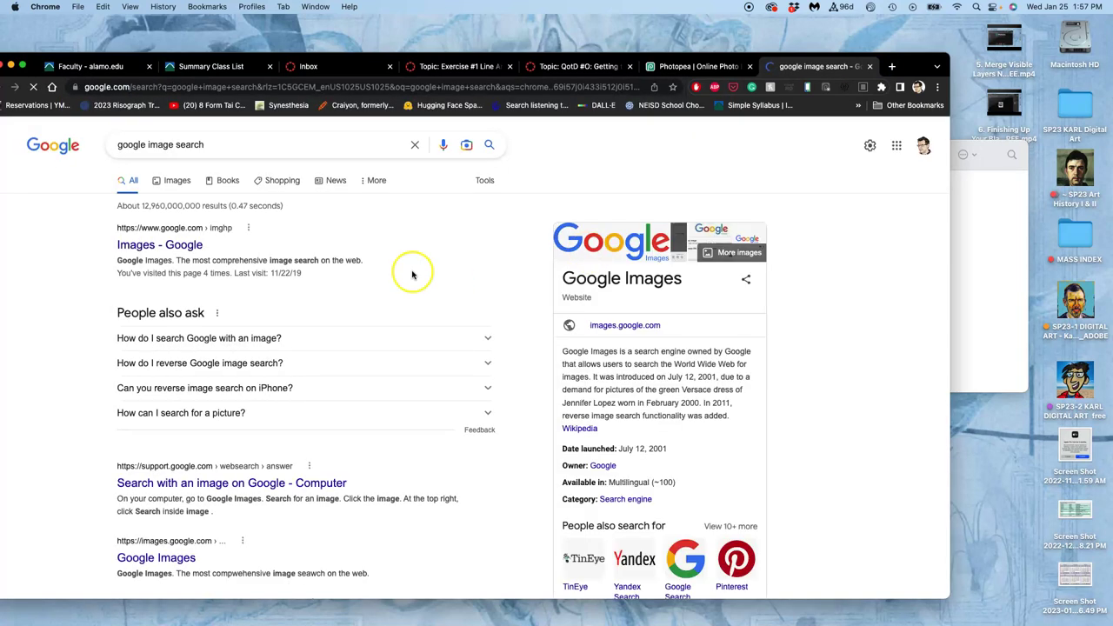
{"action": "left_click", "coordinate": [178, 247]}
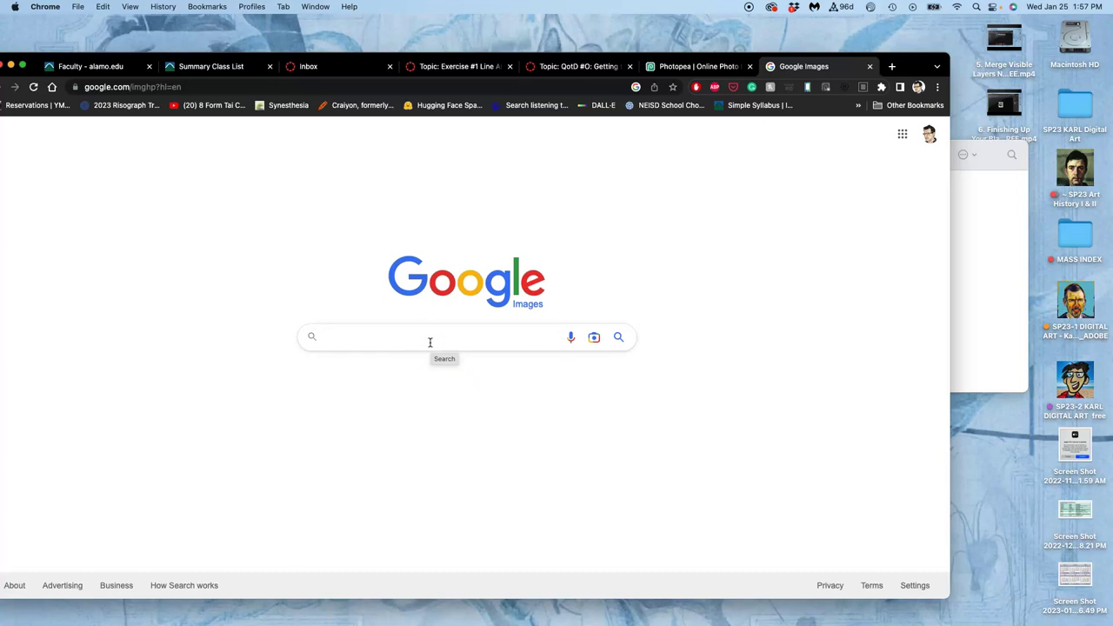
Step: Search Google Images for '1930s color illustration comics' and scroll through the results
{"action": "type", "text": "1930"}
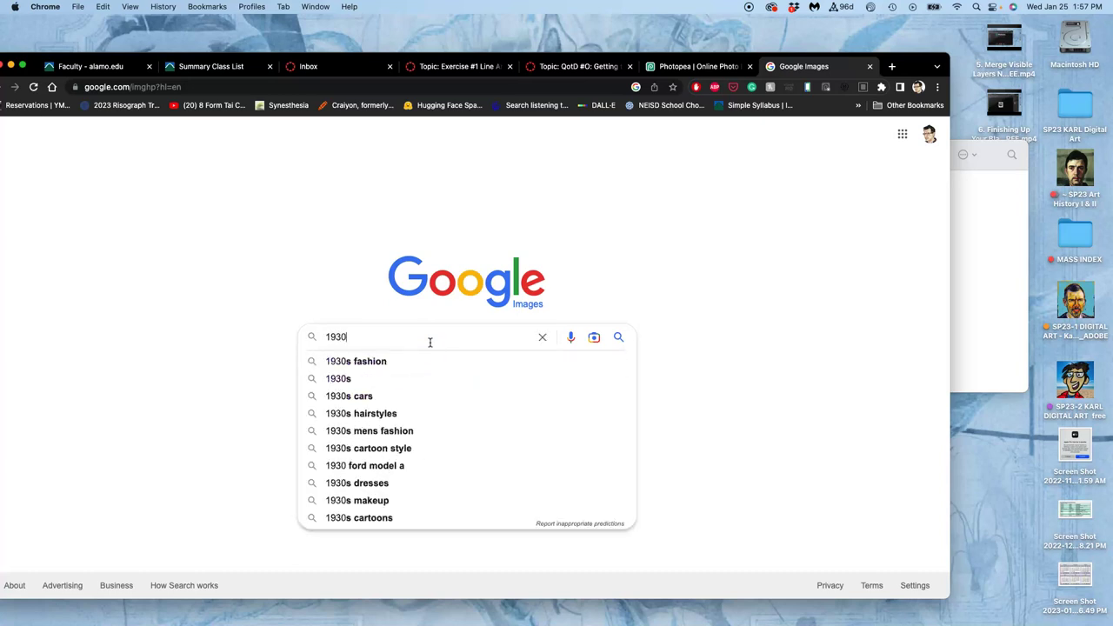
{"action": "type", "text": "s color "}
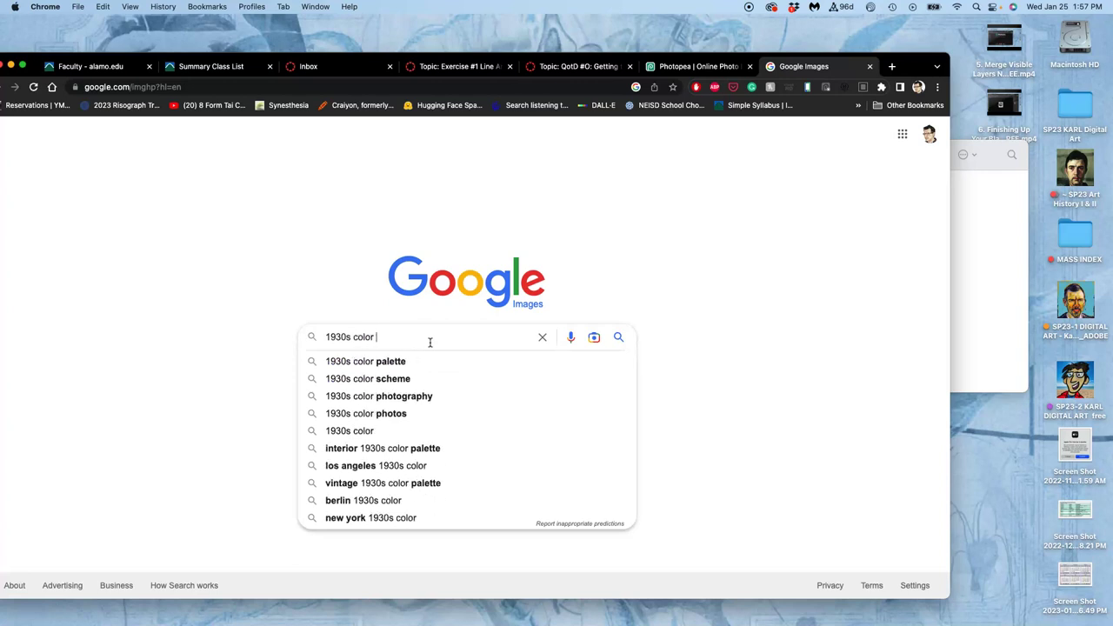
{"action": "type", "text": "illustration c"}
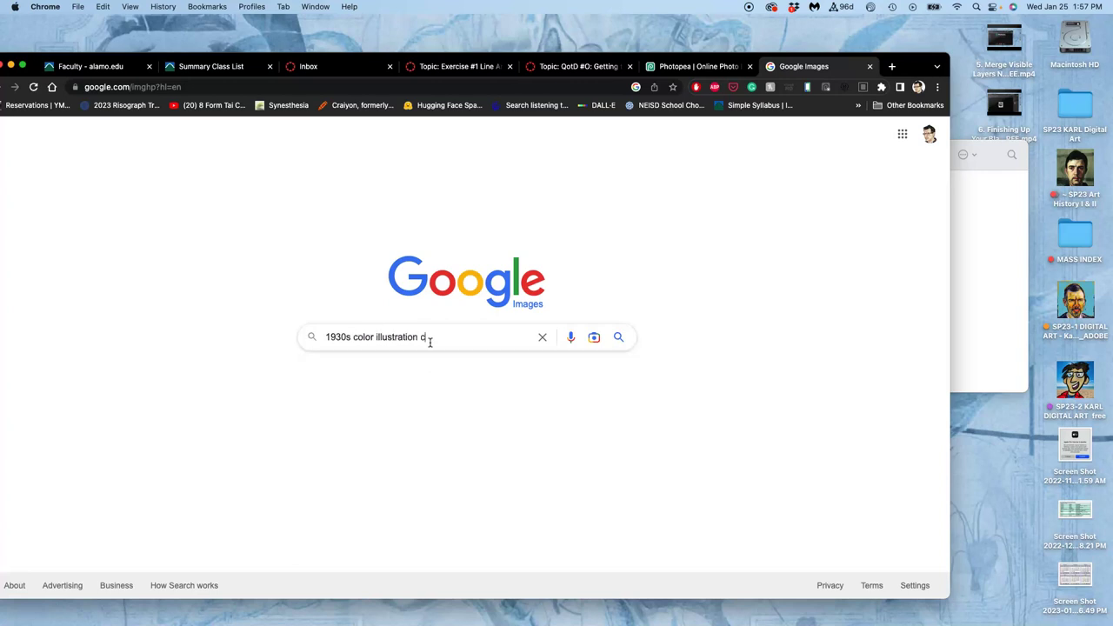
{"action": "type", "text": "omics"}
{"action": "key", "text": "Return"}
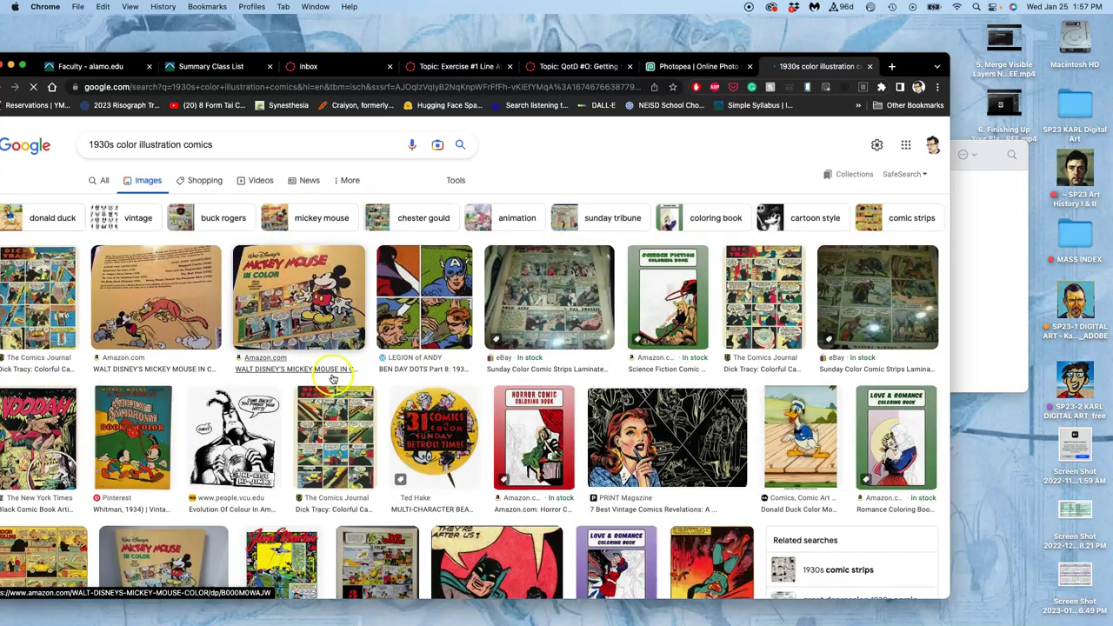
{"action": "scroll", "coordinate": [330, 417], "scroll_direction": "down", "scroll_amount": 2}
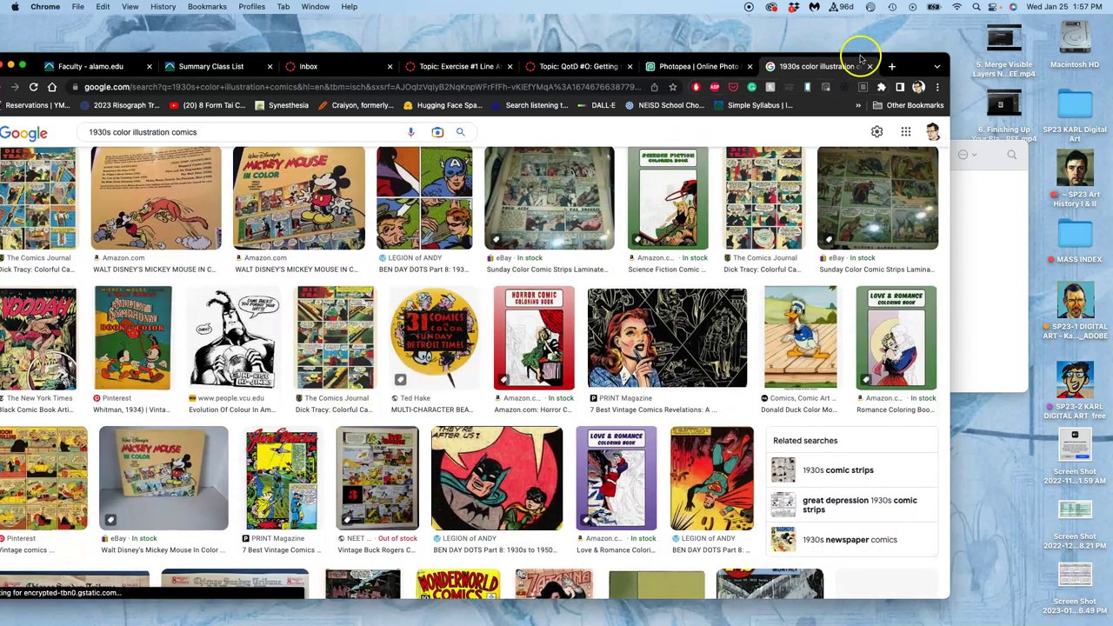
{"action": "left_click_drag", "start_coordinate": [910, 65], "coordinate": [985, 58]}
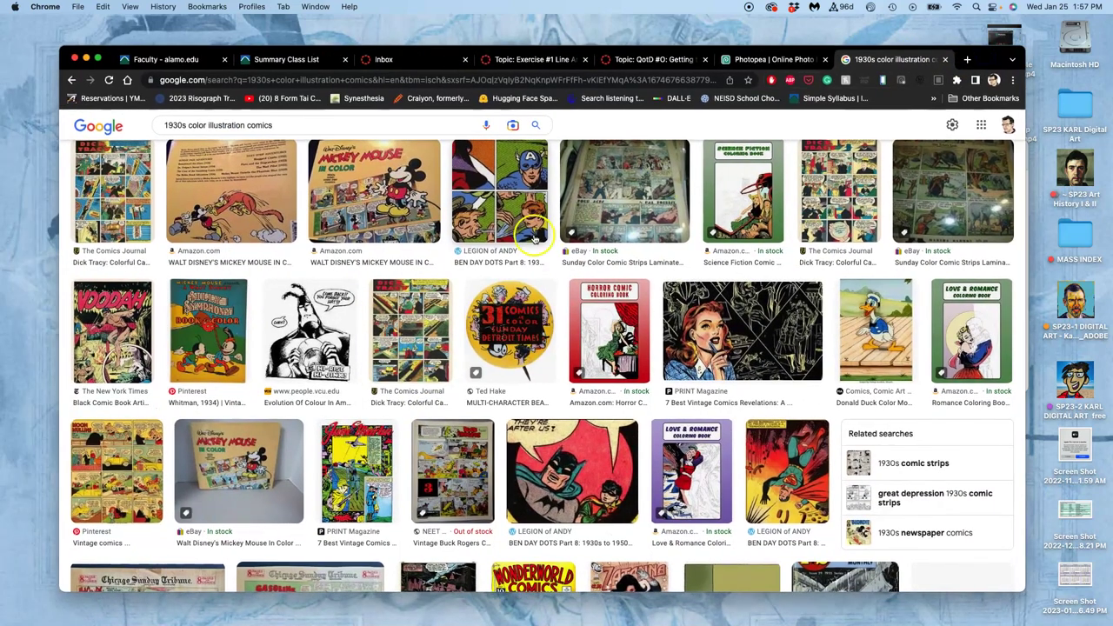
{"action": "scroll", "coordinate": [502, 302], "scroll_direction": "down", "scroll_amount": 10}
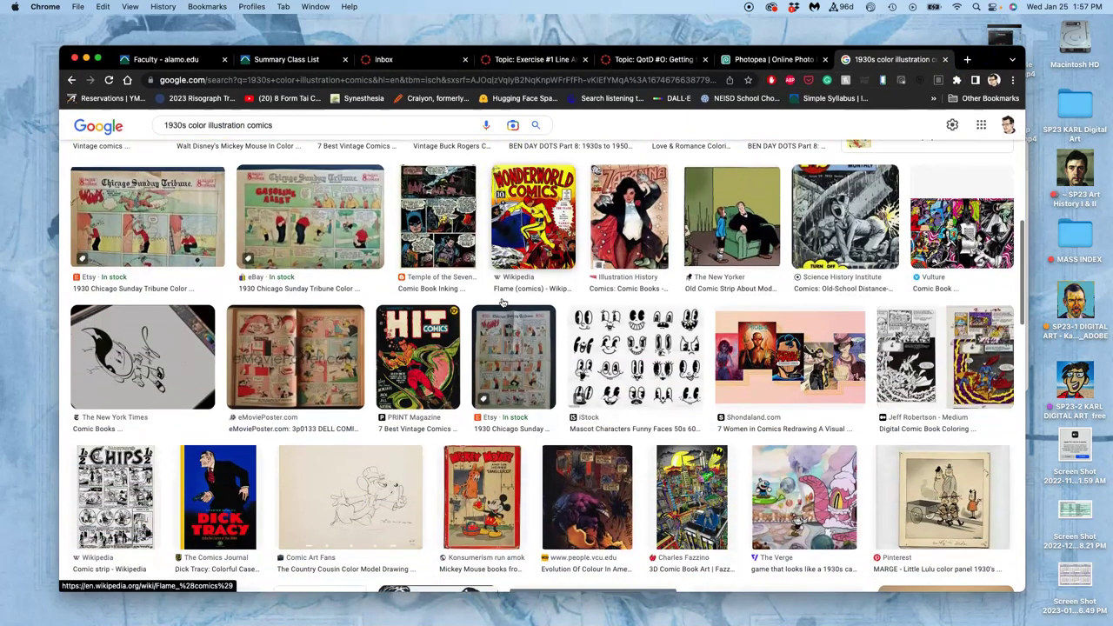
{"action": "scroll", "coordinate": [501, 301], "scroll_direction": "down", "scroll_amount": 3}
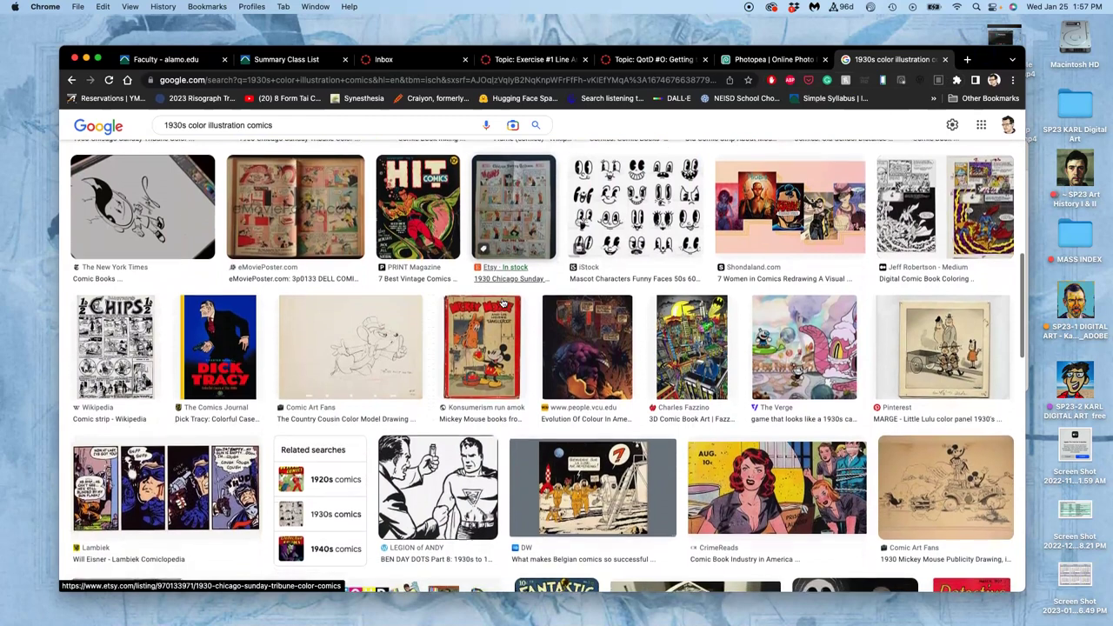
{"action": "scroll", "coordinate": [787, 280], "scroll_direction": "up", "scroll_amount": 1}
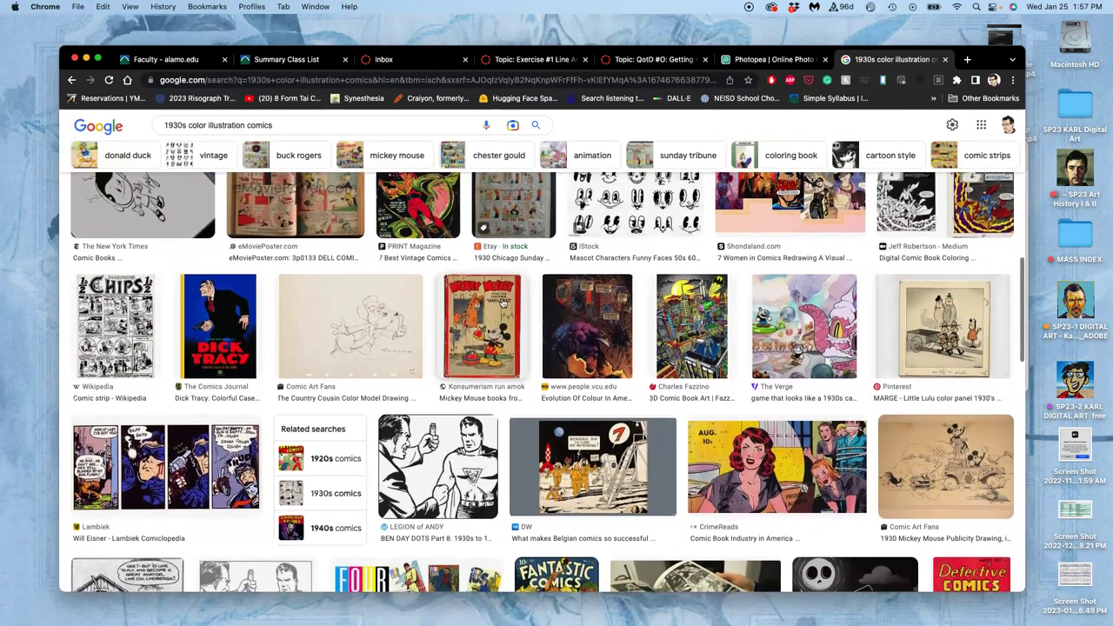
Step: Open The Verge and Charles Fazzino image results in new tabs
{"action": "right_click", "coordinate": [798, 320]}
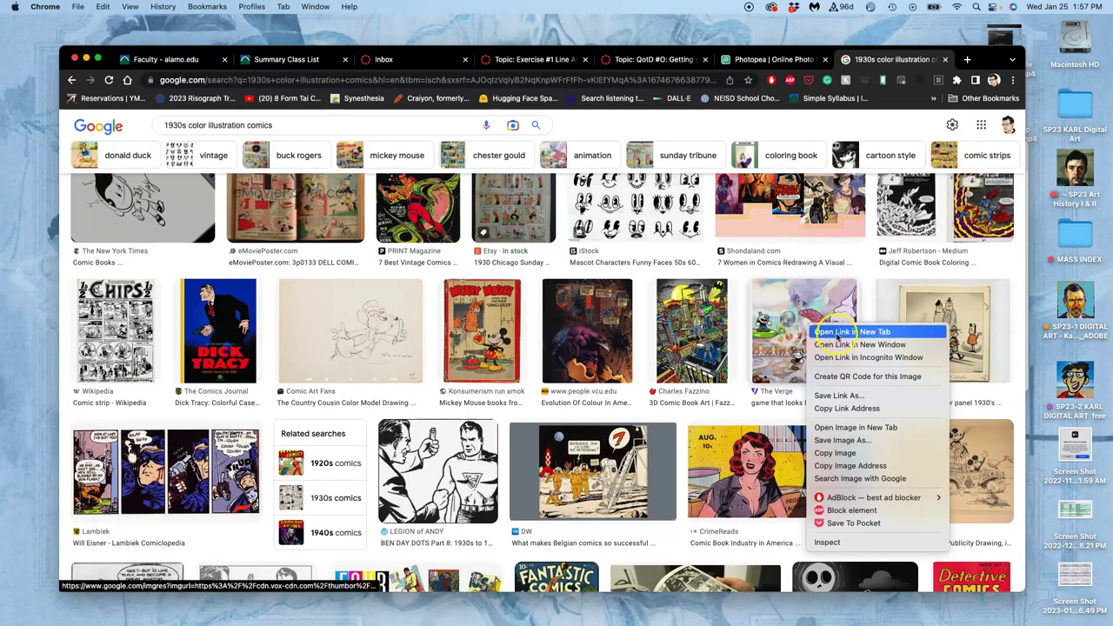
{"action": "left_click", "coordinate": [826, 327]}
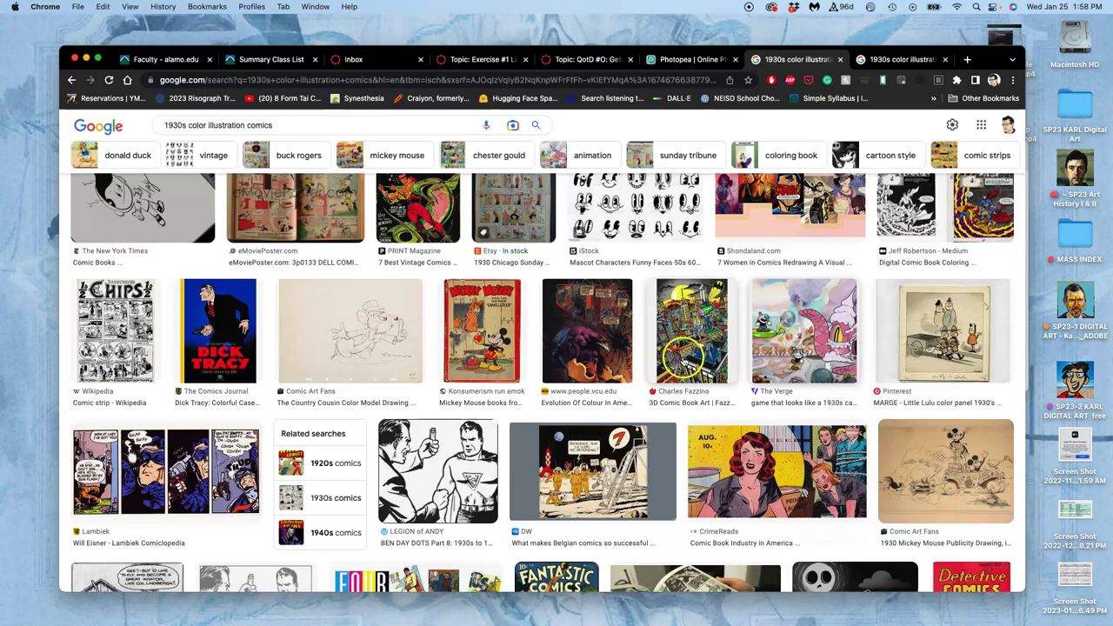
{"action": "right_click", "coordinate": [687, 358]}
{"action": "left_click", "coordinate": [708, 364]}
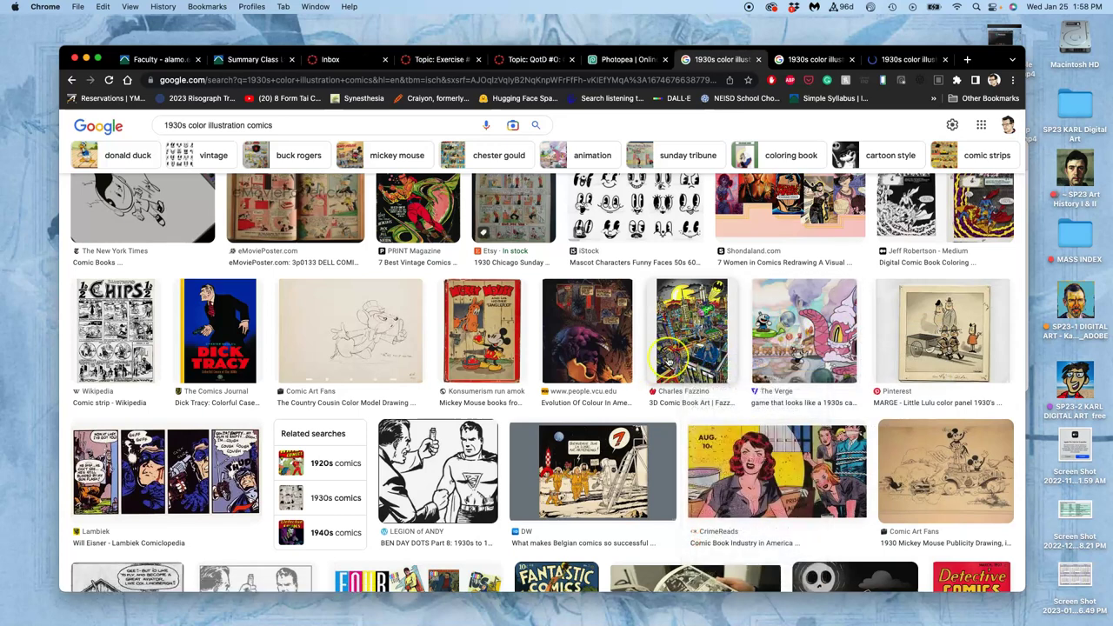
{"action": "scroll", "coordinate": [669, 357], "scroll_direction": "down", "scroll_amount": 5}
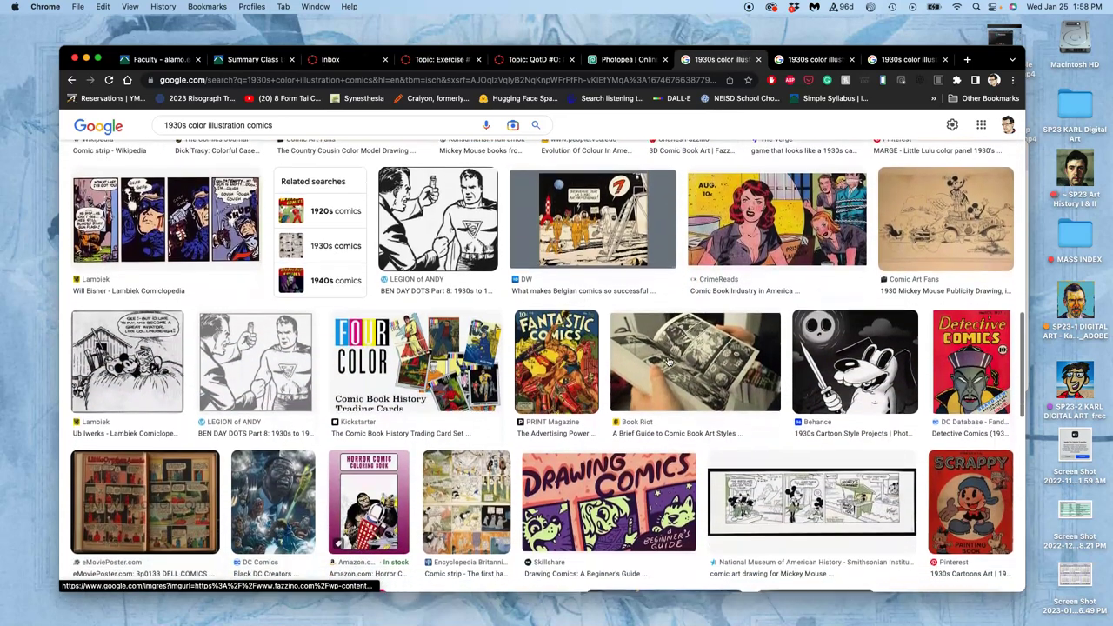
{"action": "scroll", "coordinate": [669, 362], "scroll_direction": "down", "scroll_amount": 1}
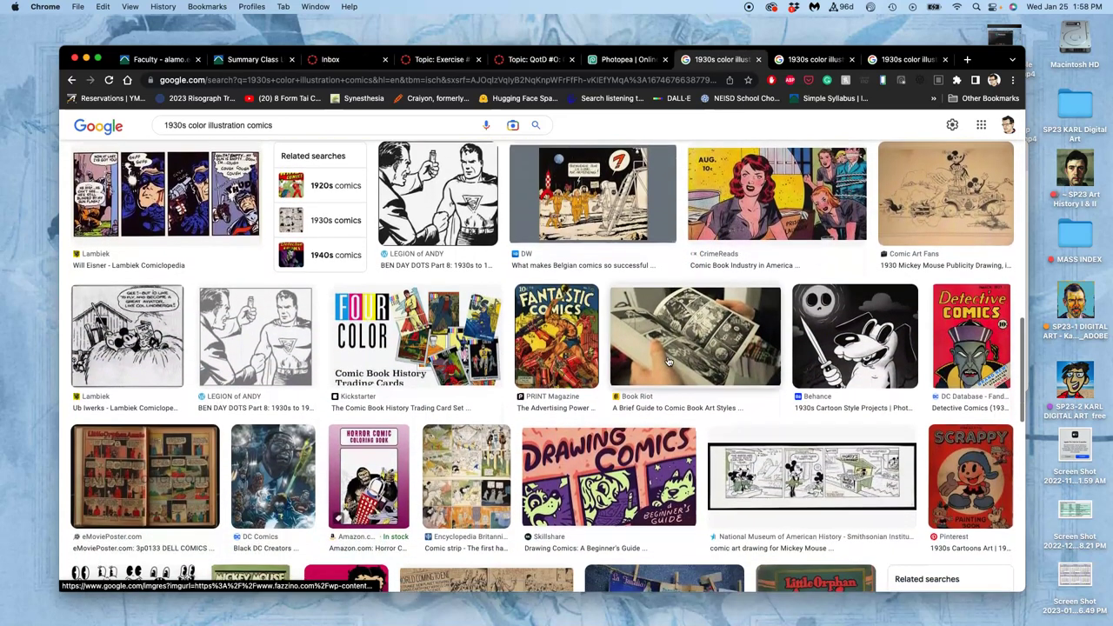
Step: Open the full-size Fantastic Comics No. 3 cover in its own tab, then return to the results
{"action": "right_click", "coordinate": [567, 353]}
{"action": "left_click", "coordinate": [576, 354]}
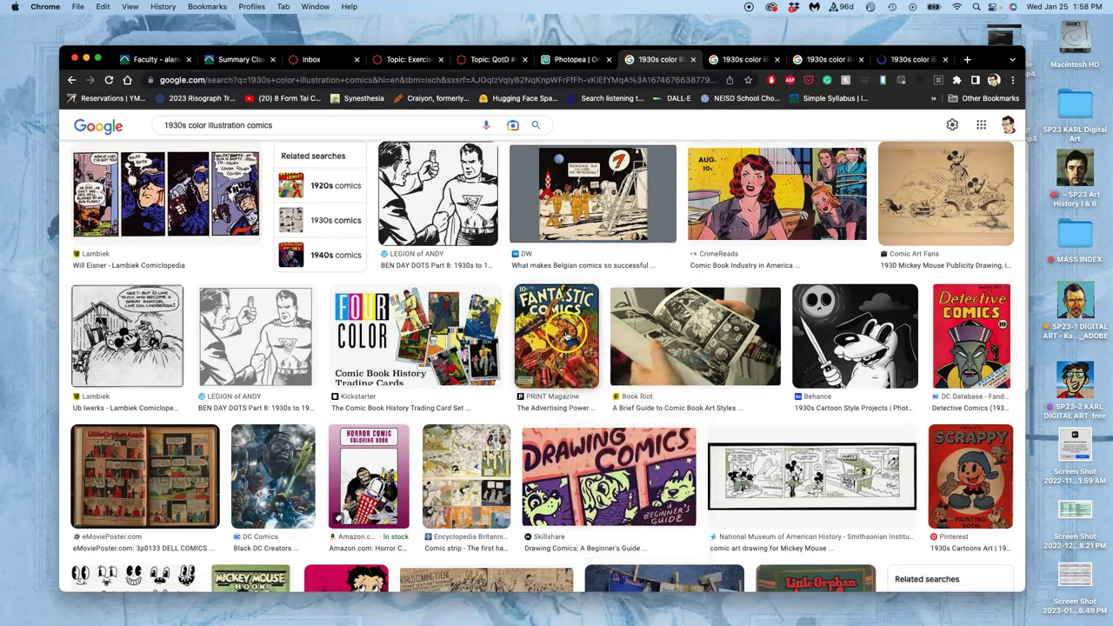
{"action": "left_click", "coordinate": [912, 59]}
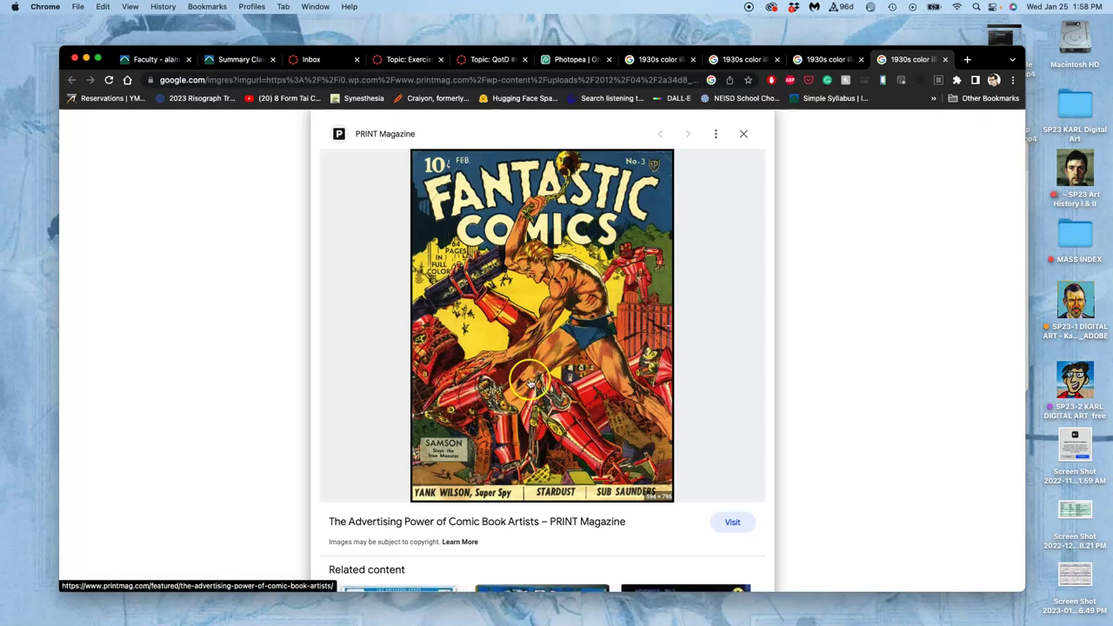
{"action": "right_click", "coordinate": [549, 317]}
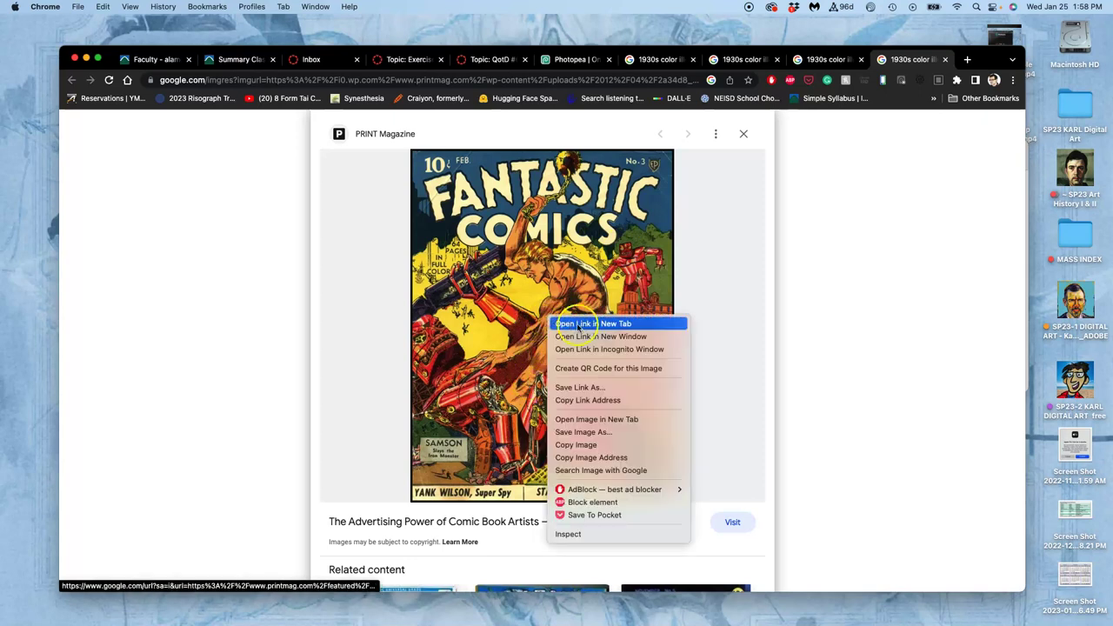
{"action": "left_click", "coordinate": [591, 419]}
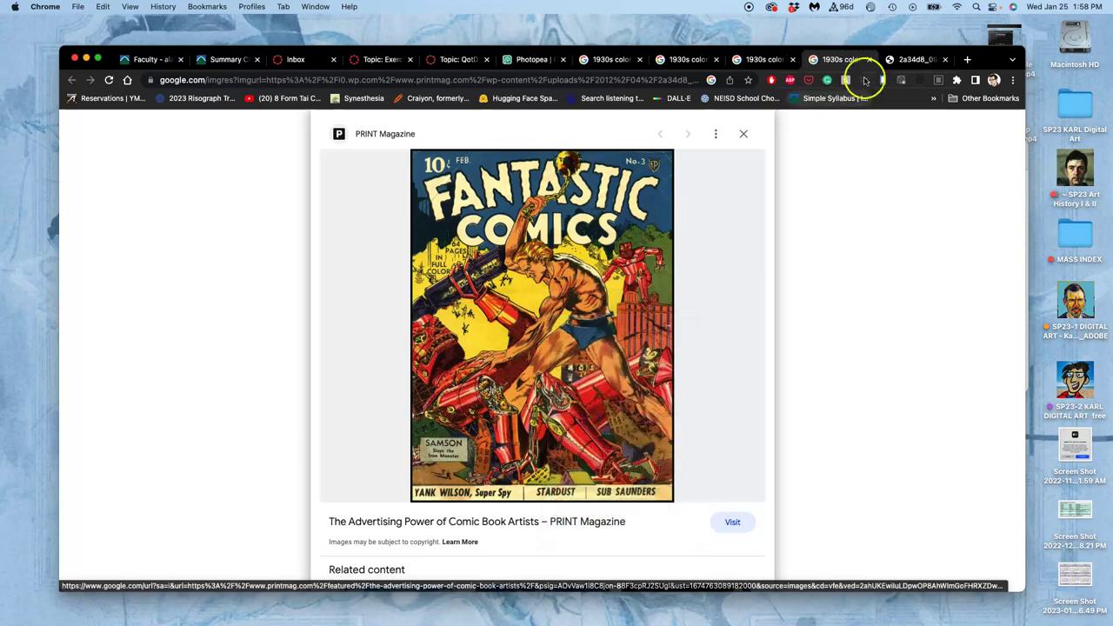
{"action": "left_click", "coordinate": [914, 59]}
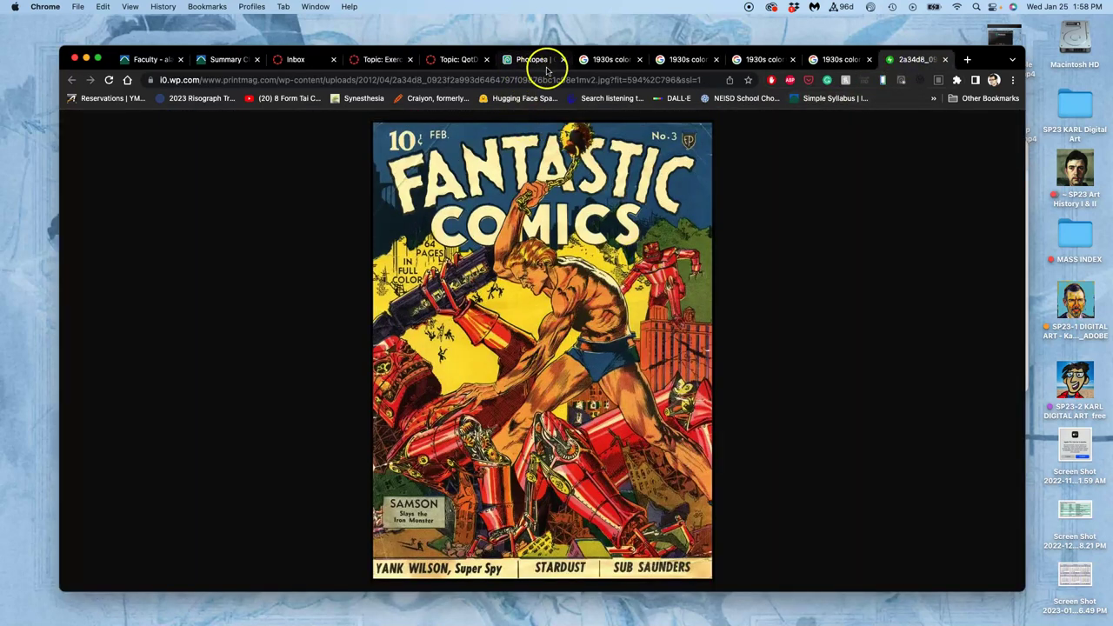
{"action": "left_click", "coordinate": [606, 59]}
{"action": "scroll", "coordinate": [492, 233], "scroll_direction": "down", "scroll_amount": 5}
{"action": "scroll", "coordinate": [493, 233], "scroll_direction": "up", "scroll_amount": 5}
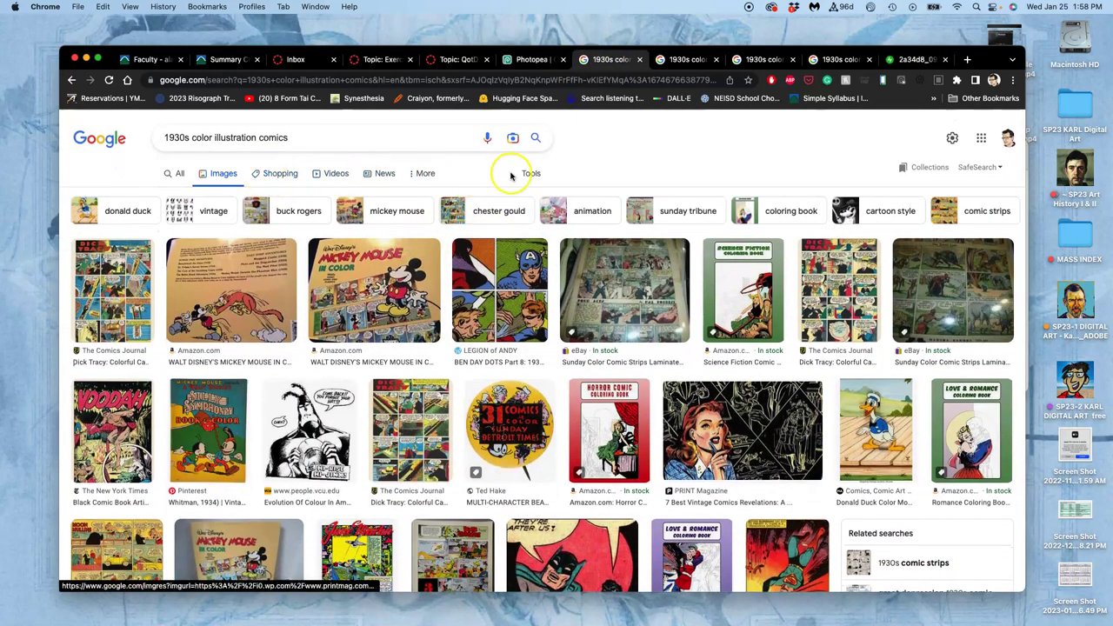
Step: Filter the 1930s comics image results to Large size
{"action": "left_click", "coordinate": [529, 173]}
{"action": "left_click", "coordinate": [170, 201]}
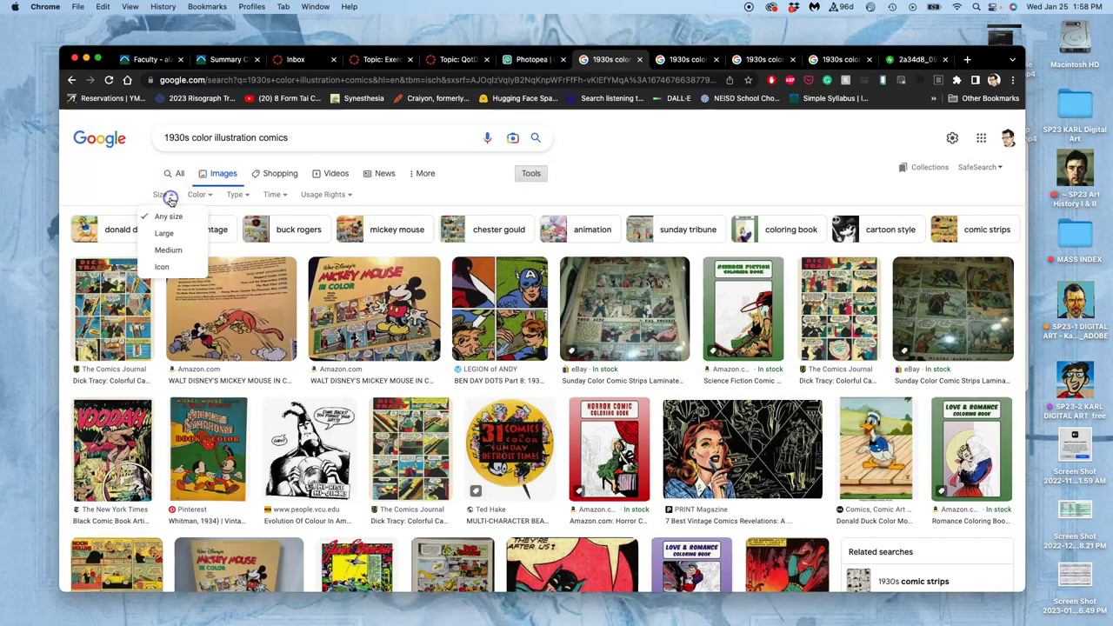
{"action": "left_click", "coordinate": [161, 232]}
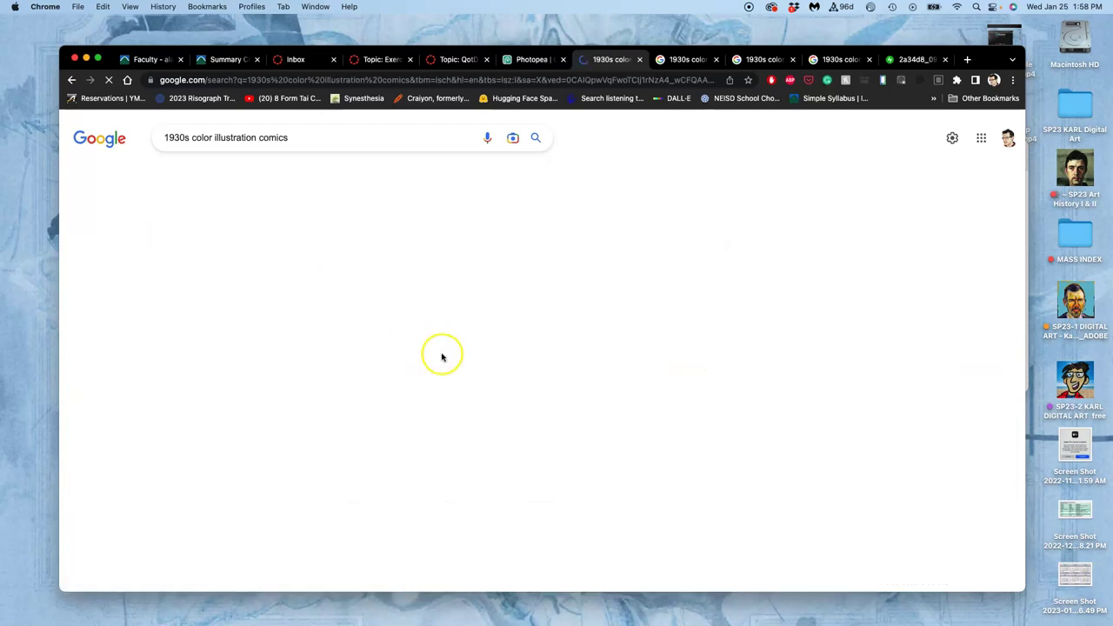
{"action": "scroll", "coordinate": [441, 356], "scroll_direction": "down", "scroll_amount": 3}
{"action": "scroll", "coordinate": [441, 357], "scroll_direction": "down", "scroll_amount": 2}
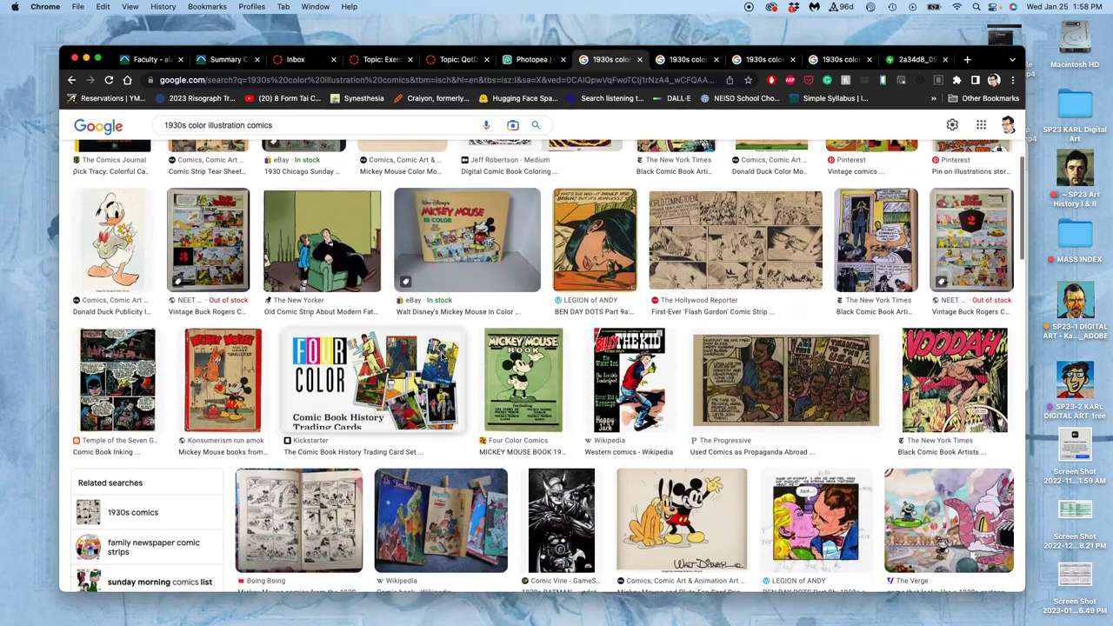
Step: Open the full-size VOODAH comic image in its own tab and view it at actual size
{"action": "right_click", "coordinate": [947, 347]}
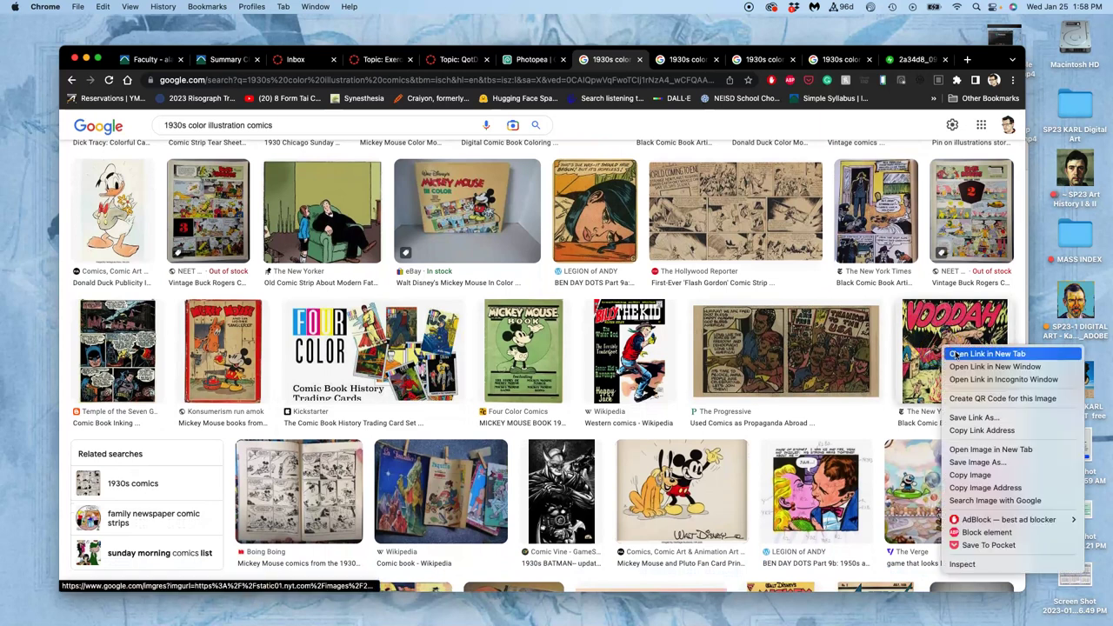
{"action": "left_click", "coordinate": [987, 354]}
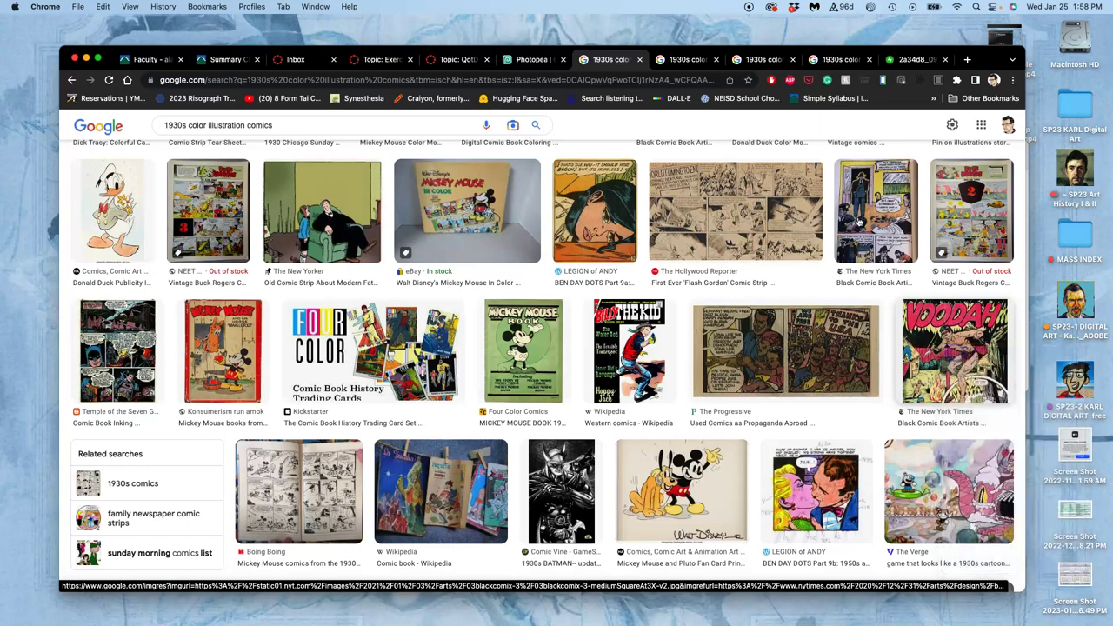
{"action": "left_click", "coordinate": [648, 59]}
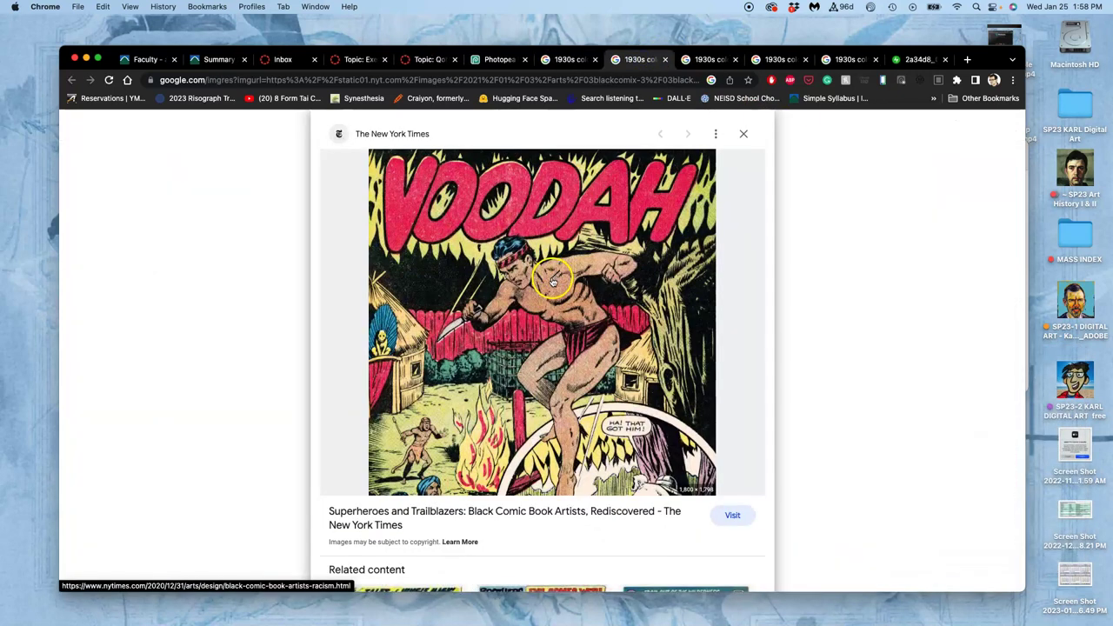
{"action": "right_click", "coordinate": [554, 276]}
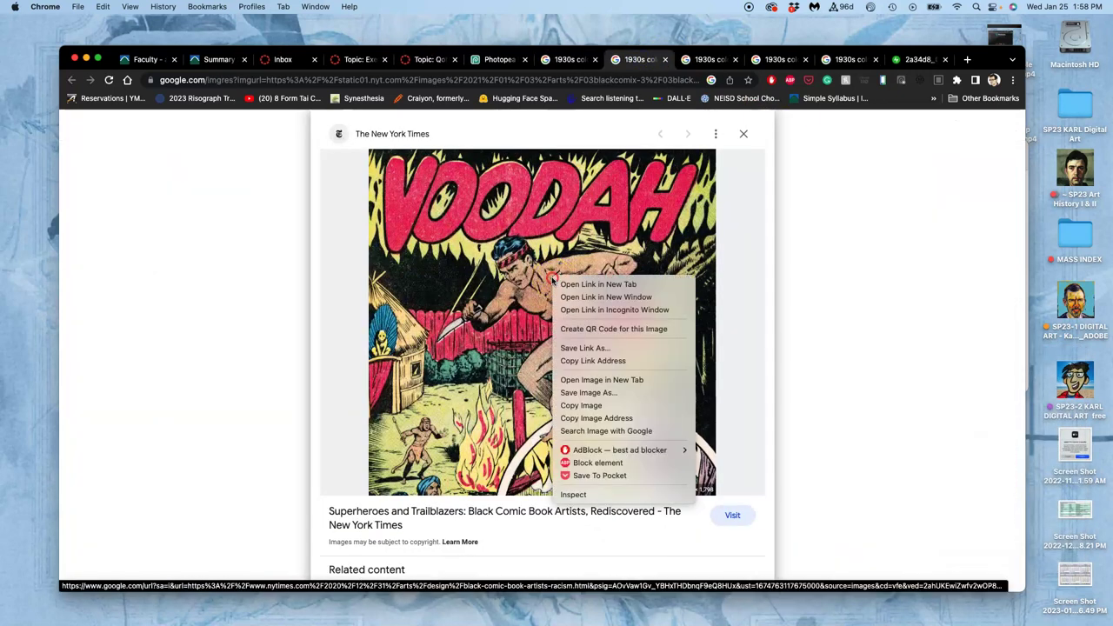
{"action": "left_click", "coordinate": [575, 380]}
{"action": "left_click", "coordinate": [669, 61]}
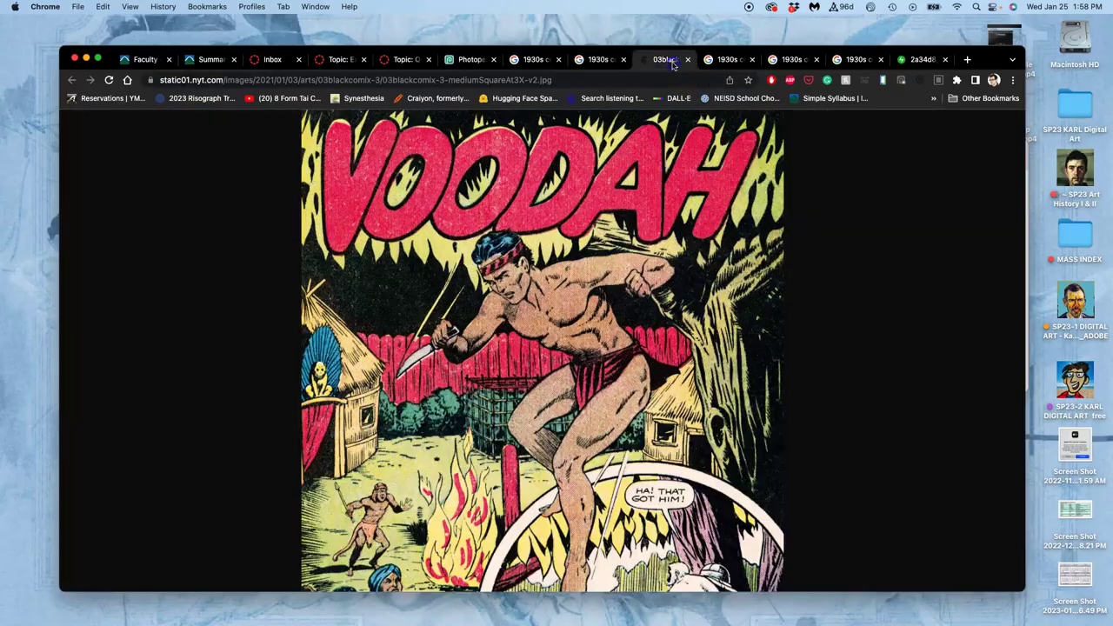
{"action": "left_click", "coordinate": [588, 266]}
{"action": "scroll", "coordinate": [588, 265], "scroll_direction": "down", "scroll_amount": 10}
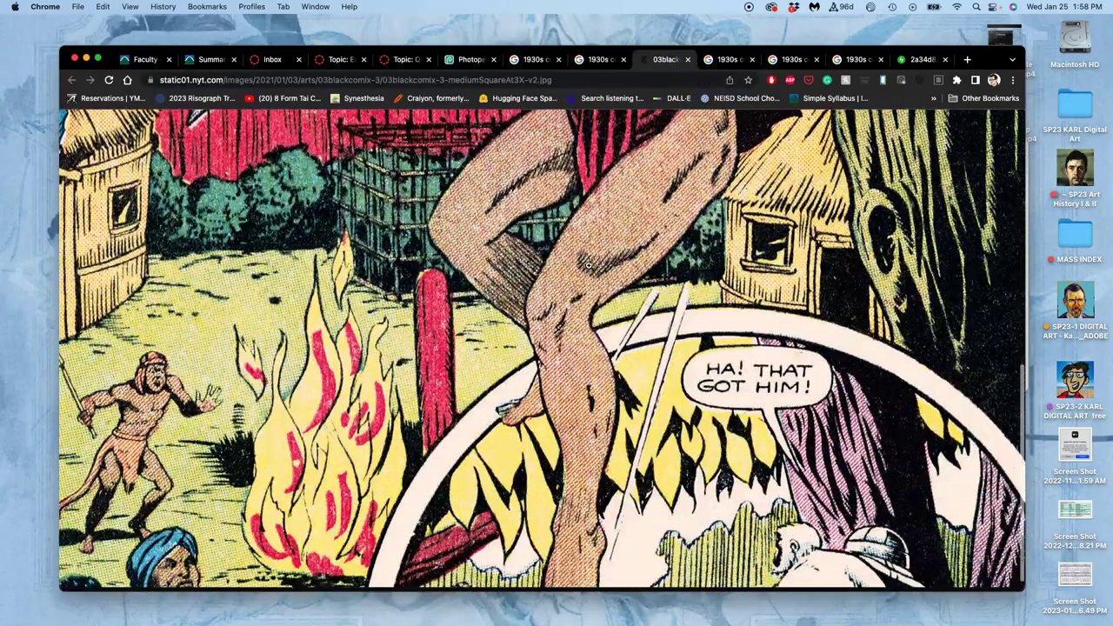
{"action": "scroll", "coordinate": [588, 265], "scroll_direction": "up", "scroll_amount": 15}
{"action": "scroll", "coordinate": [588, 266], "scroll_direction": "down", "scroll_amount": 2}
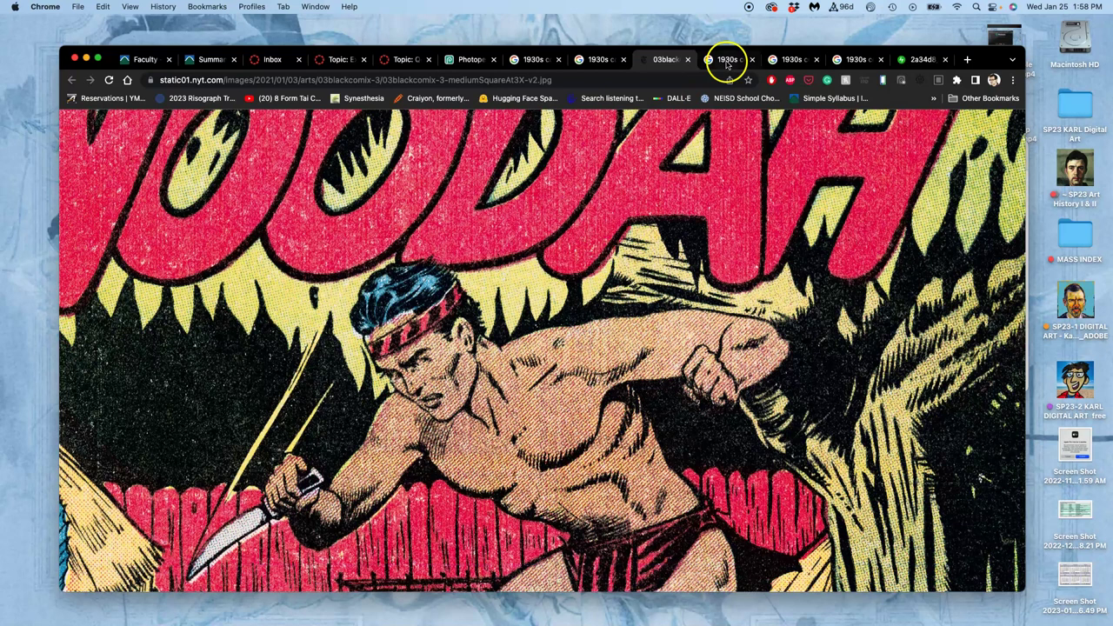
Step: Save the Voodah image and the Fantastic Comics cover into the open Finder folder
{"action": "left_click_drag", "start_coordinate": [1001, 59], "coordinate": [797, 32]}
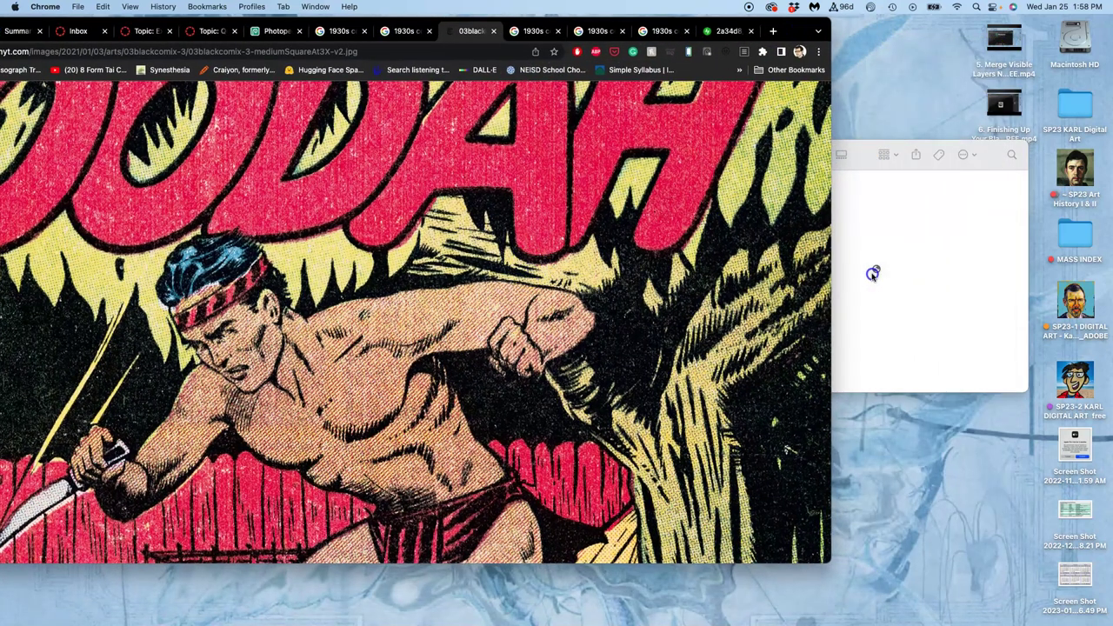
{"action": "left_click_drag", "start_coordinate": [873, 274], "coordinate": [877, 272]}
{"action": "left_click", "coordinate": [927, 323]}
{"action": "left_click", "coordinate": [418, 231]}
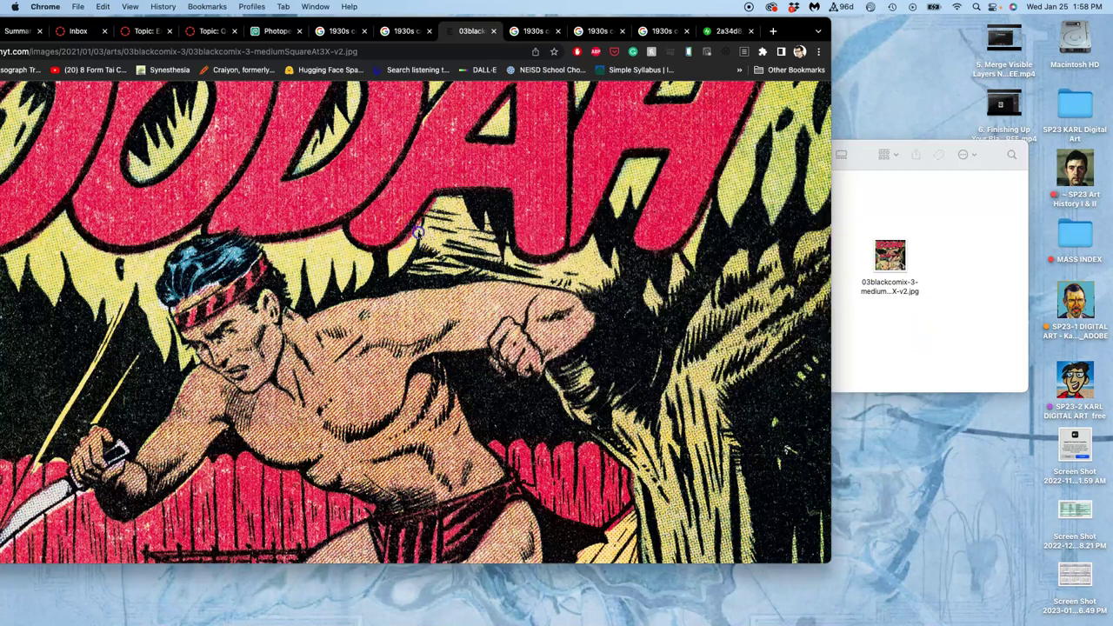
{"action": "left_click_drag", "start_coordinate": [799, 26], "coordinate": [793, 75]}
{"action": "left_click", "coordinate": [719, 80]}
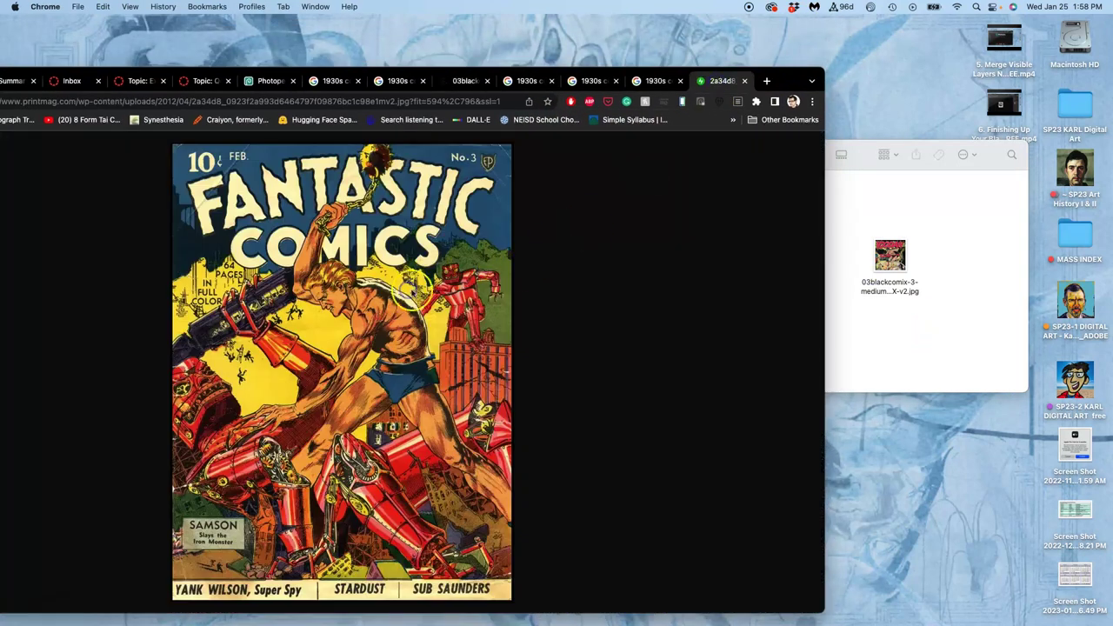
{"action": "left_click_drag", "start_coordinate": [414, 322], "coordinate": [861, 247]}
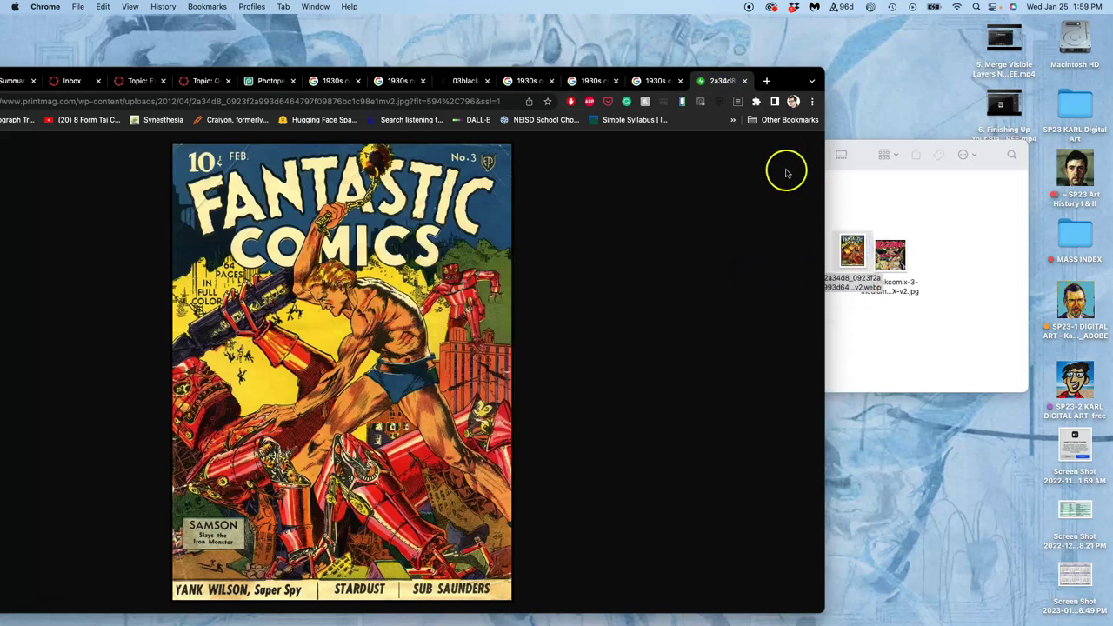
Step: Close the Fantastic Comics tab and the other leftover tabs, then maximize the browser
{"action": "left_click", "coordinate": [744, 81]}
{"action": "left_click", "coordinate": [744, 81]}
{"action": "left_click", "coordinate": [744, 81]}
{"action": "left_click", "coordinate": [744, 81]}
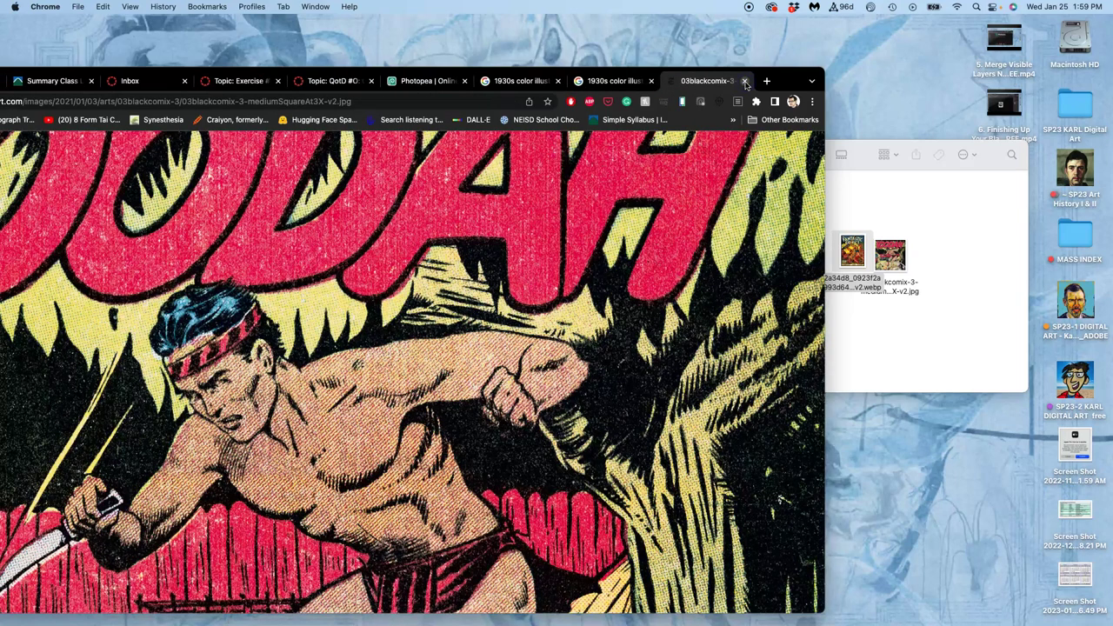
{"action": "double_click", "coordinate": [790, 80]}
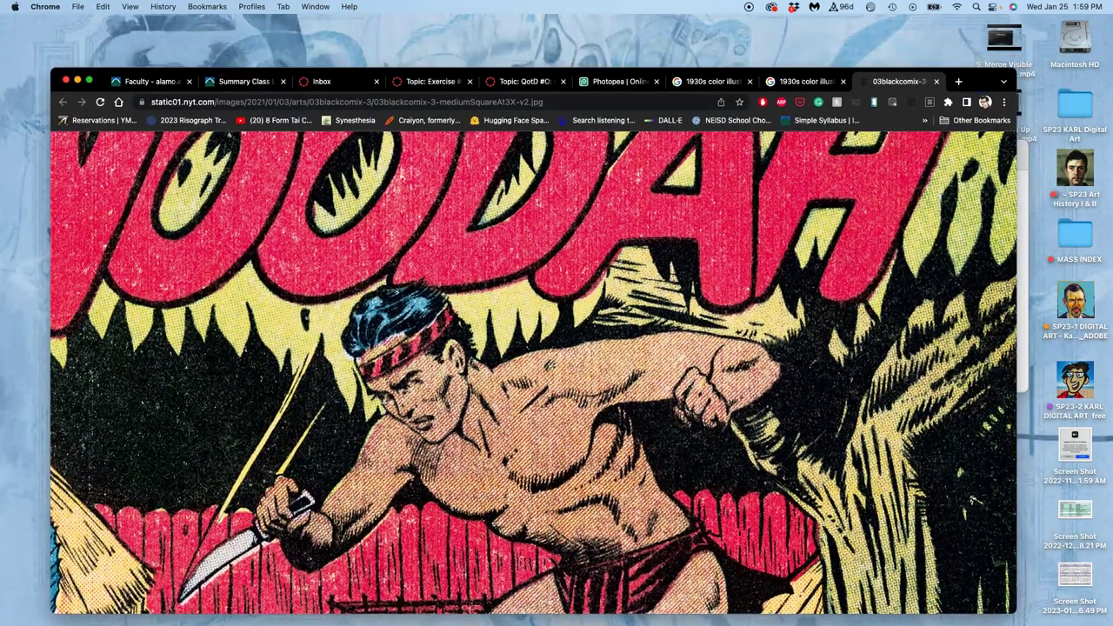
Step: Reopen the closed 1930s comics search tab and view the full-size Cuphead image
{"action": "left_click", "coordinate": [160, 7]}
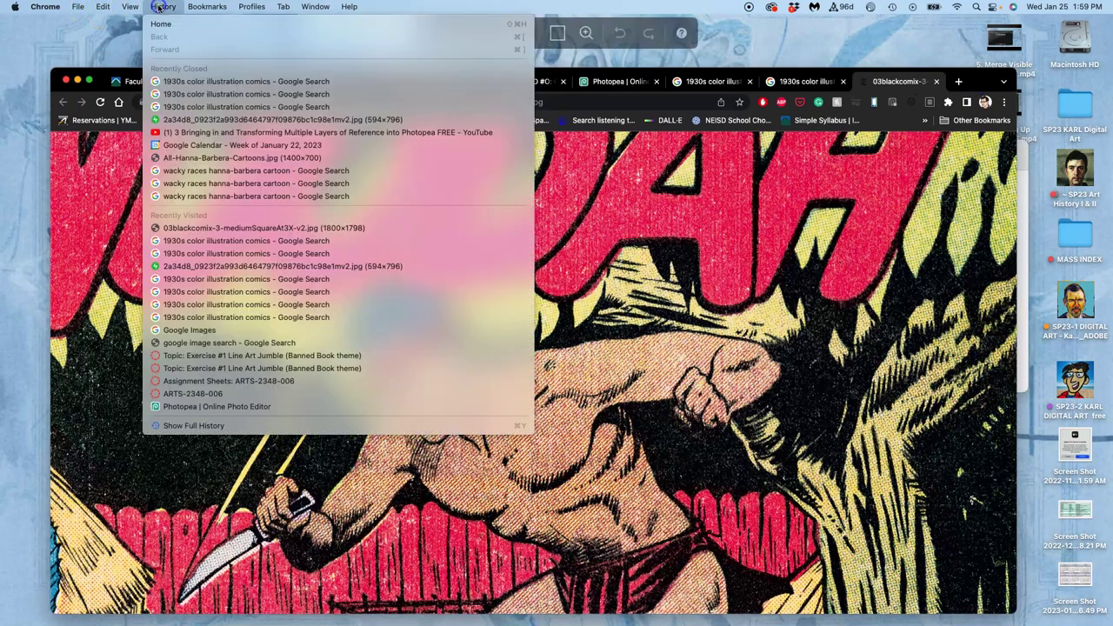
{"action": "left_click", "coordinate": [181, 81]}
{"action": "right_click", "coordinate": [552, 317]}
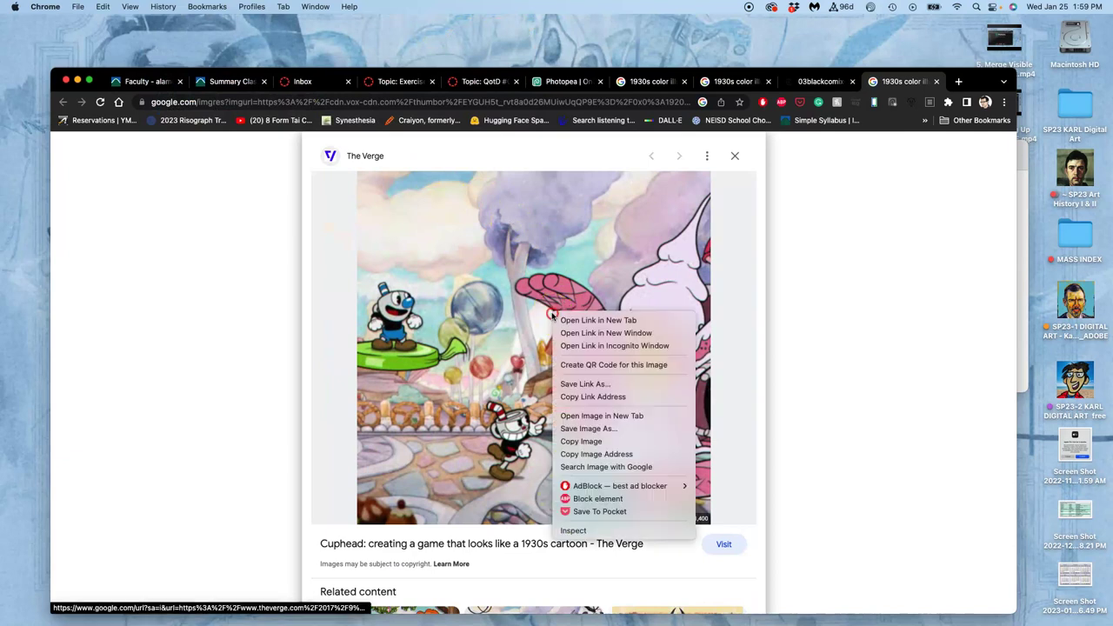
{"action": "left_click", "coordinate": [591, 415]}
{"action": "left_click", "coordinate": [899, 82]}
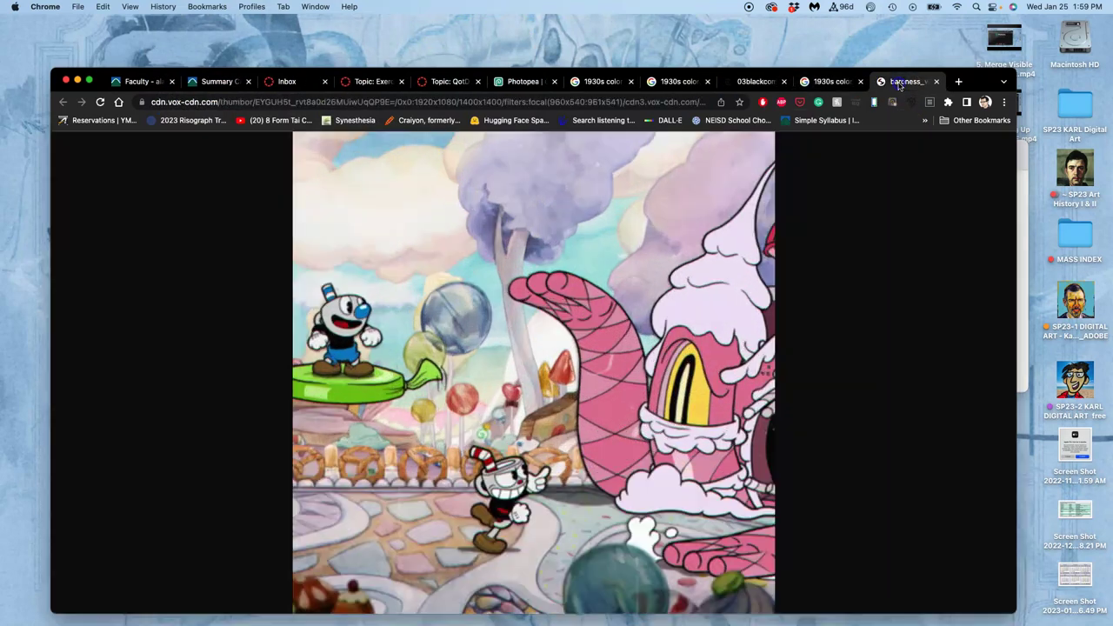
{"action": "left_click", "coordinate": [679, 273]}
Step: Save the Cuphead image as baroness_von_bon.jpg into the folder and close the extra image tabs
{"action": "scroll", "coordinate": [671, 331], "scroll_direction": "down", "scroll_amount": 5}
{"action": "scroll", "coordinate": [674, 335], "scroll_direction": "up", "scroll_amount": 1}
{"action": "left_click_drag", "start_coordinate": [974, 81], "coordinate": [673, 64]}
{"action": "left_click_drag", "start_coordinate": [503, 177], "coordinate": [812, 308]}
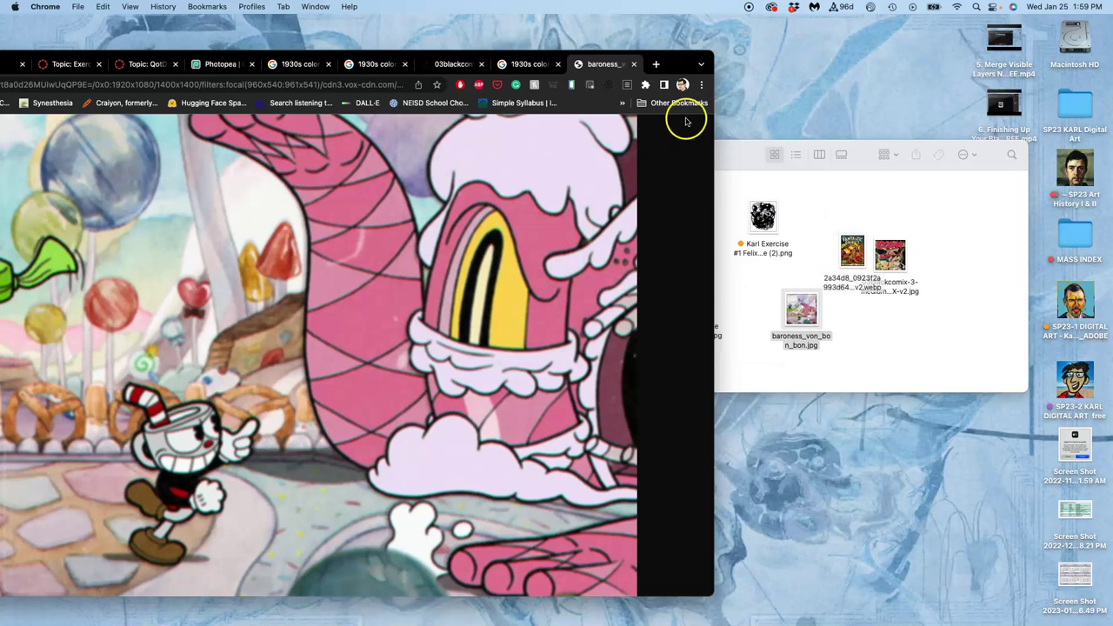
{"action": "left_click_drag", "start_coordinate": [671, 54], "coordinate": [963, 55]}
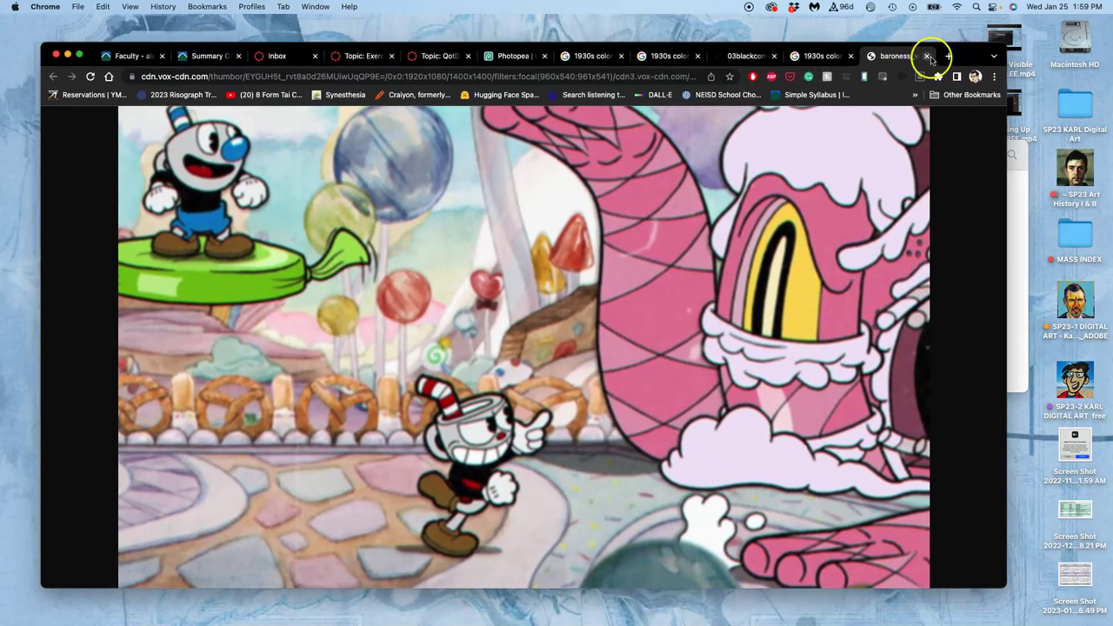
{"action": "left_click", "coordinate": [927, 55]}
{"action": "left_click", "coordinate": [928, 56]}
{"action": "left_click", "coordinate": [928, 55]}
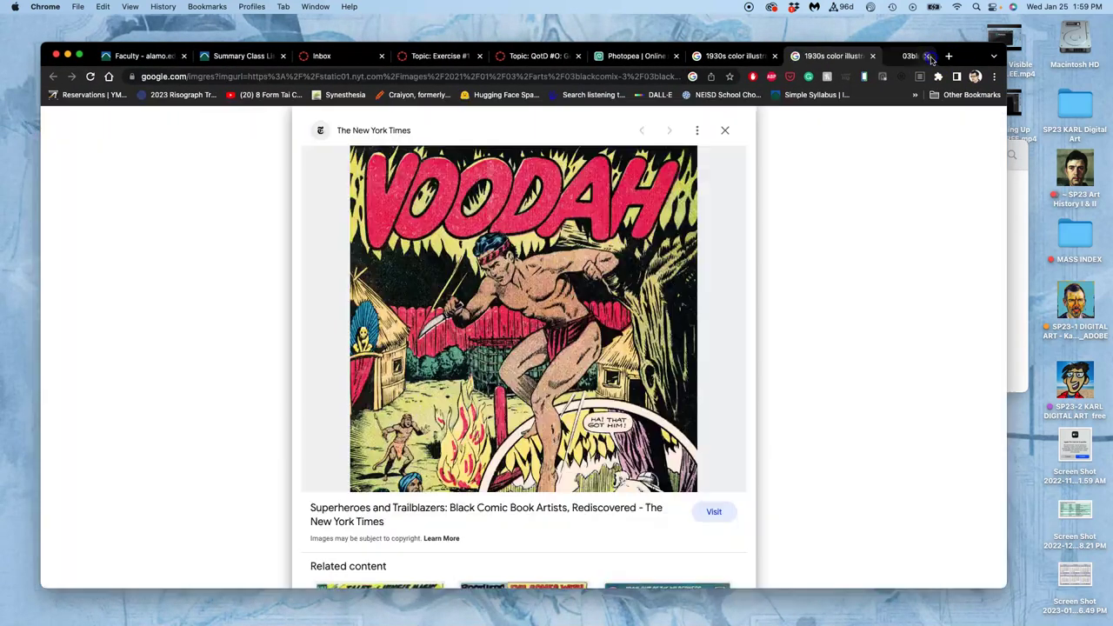
{"action": "left_click", "coordinate": [928, 55]}
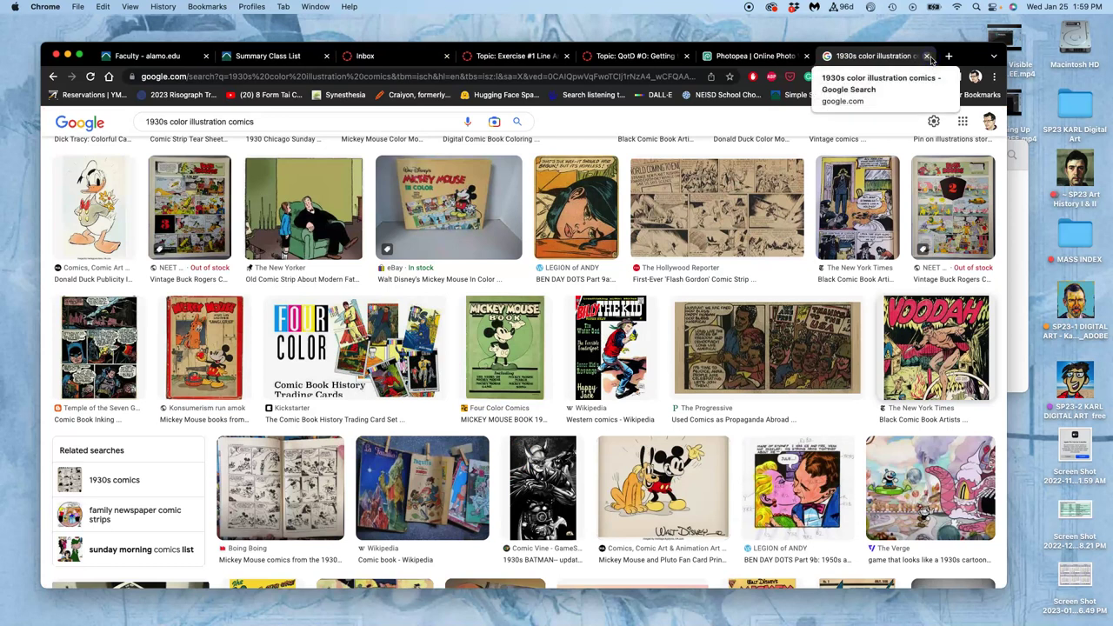
Step: Place baroness_von_bon_bon.jpg from the Exercise #1 folder onto the artwork
{"action": "left_click", "coordinate": [929, 58]}
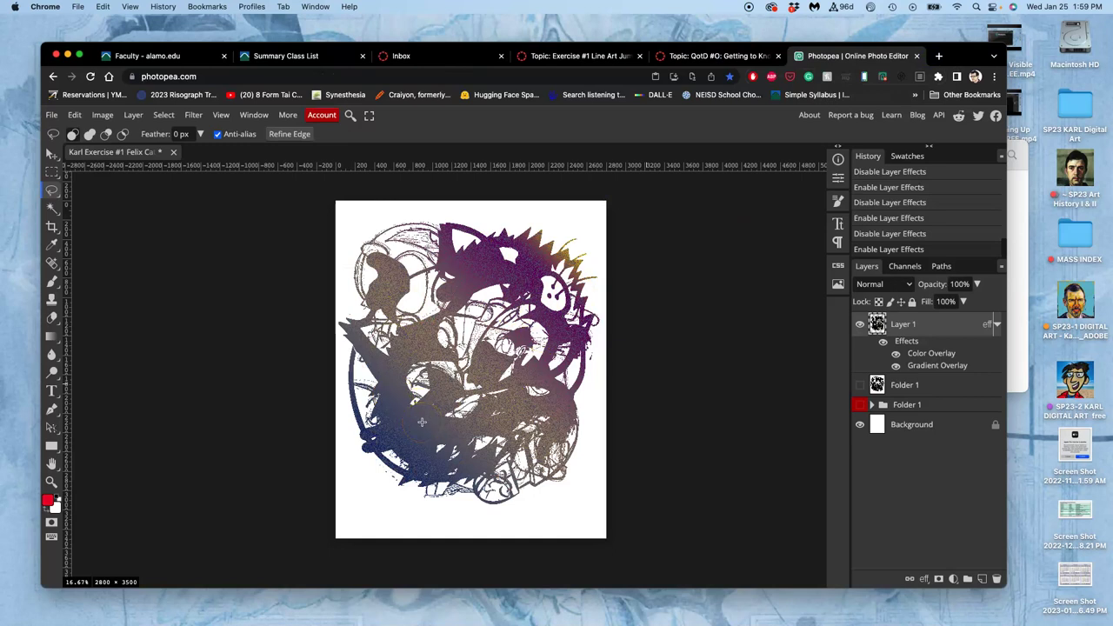
{"action": "left_click", "coordinate": [1022, 291]}
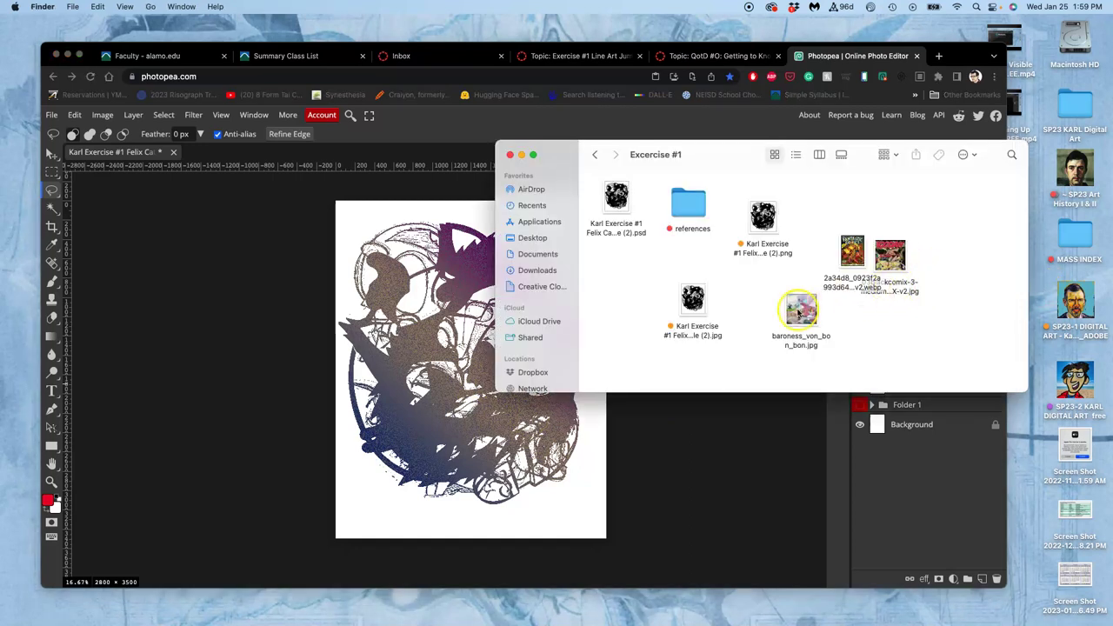
{"action": "left_click_drag", "start_coordinate": [801, 310], "coordinate": [432, 310]}
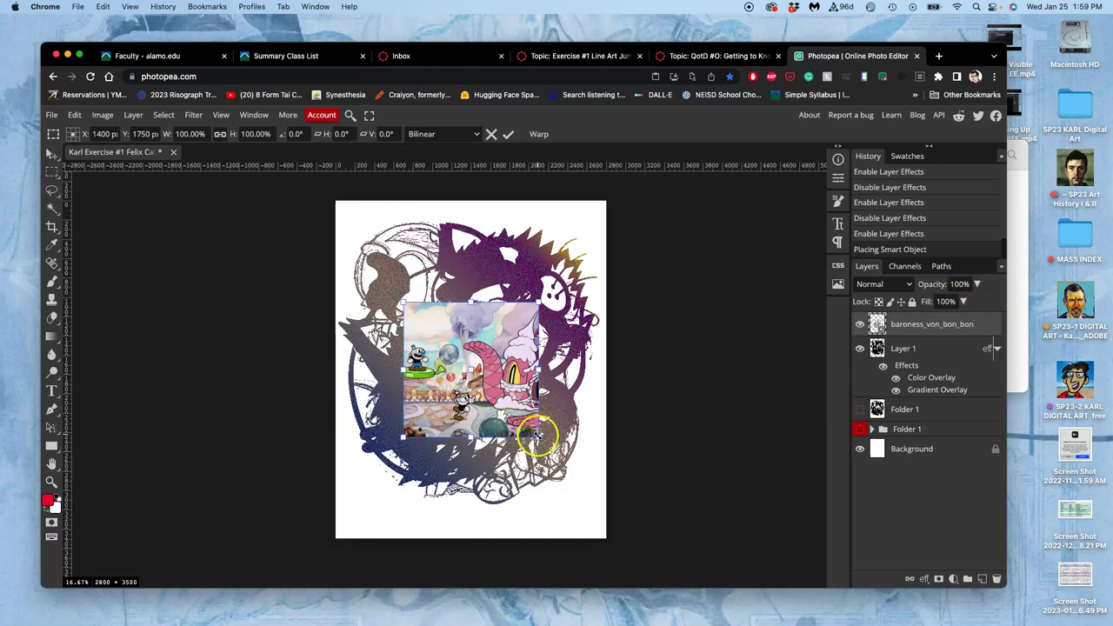
Step: Enlarge the picture to cover the page, tilt it about −38°, and delete an upper-left region
{"action": "left_click_drag", "start_coordinate": [537, 440], "coordinate": [622, 526]}
{"action": "left_click_drag", "start_coordinate": [403, 303], "coordinate": [285, 206]}
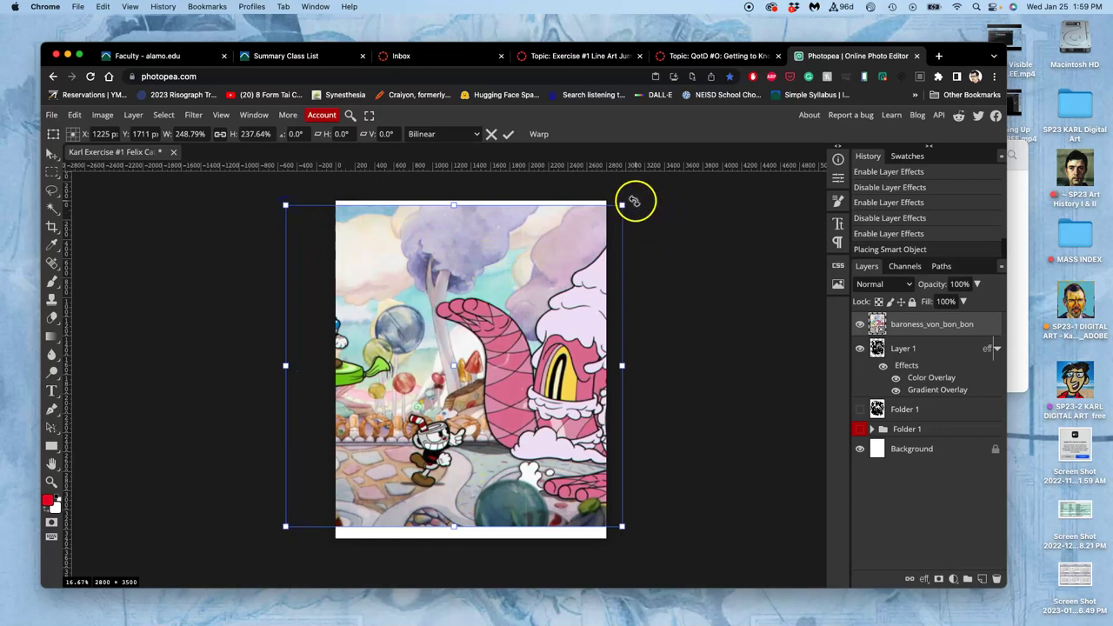
{"action": "left_click_drag", "start_coordinate": [634, 201], "coordinate": [488, 167]}
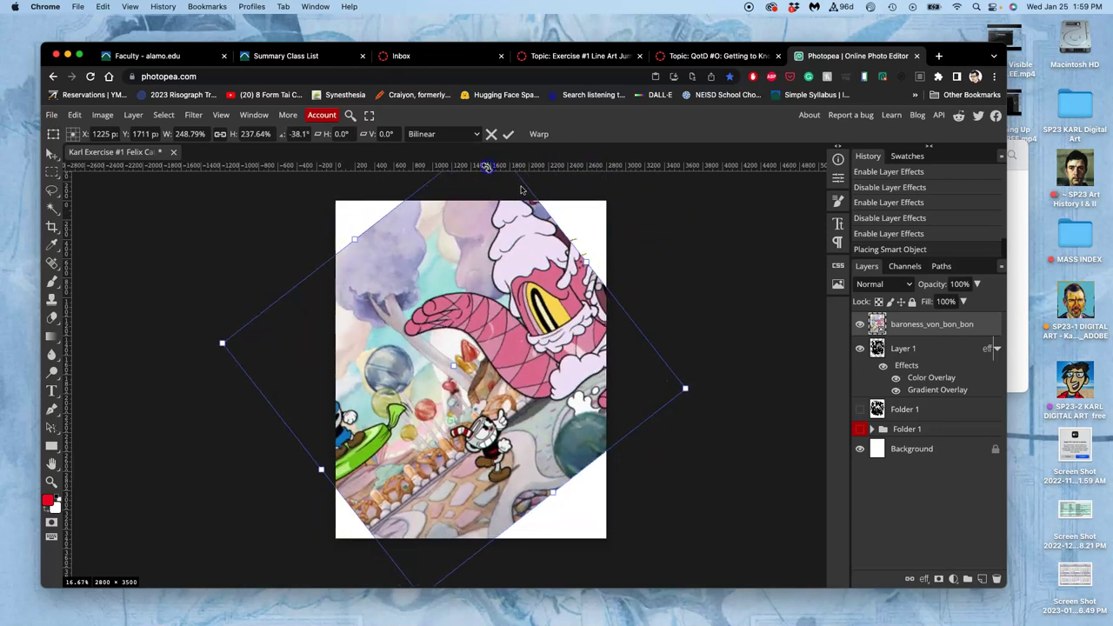
{"action": "key", "text": "l"}
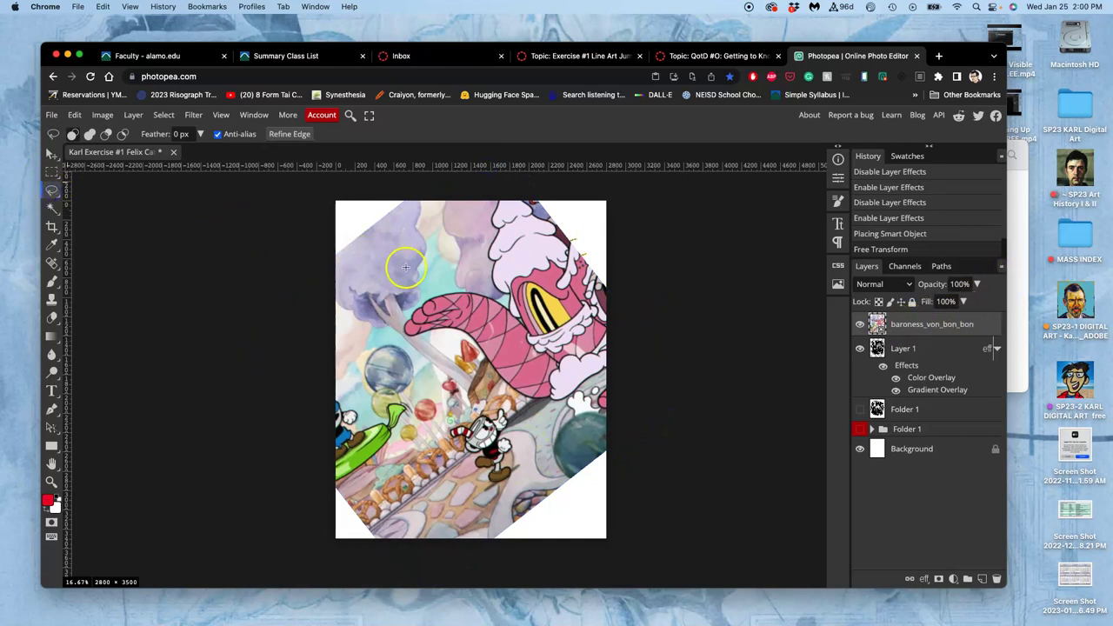
{"action": "left_click_drag", "start_coordinate": [373, 362], "coordinate": [437, 303]}
{"action": "key", "text": "BackSpace"}
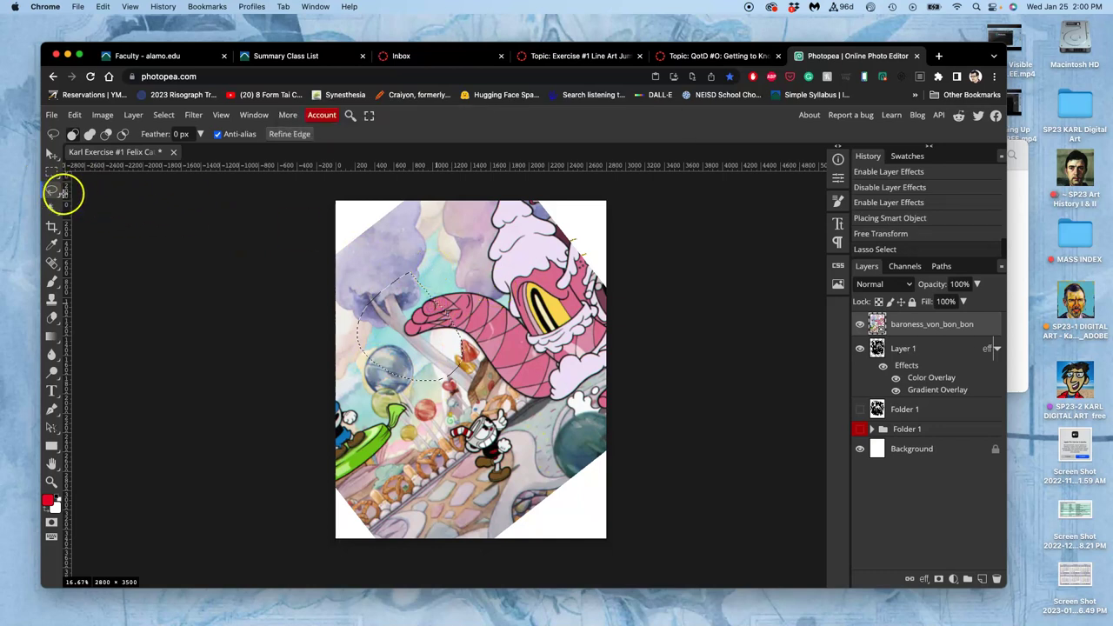
Step: Deselect, hide the baroness_von_bon_bon layer, and select Layer 1 after checking layer visibility
{"action": "left_click", "coordinate": [203, 254]}
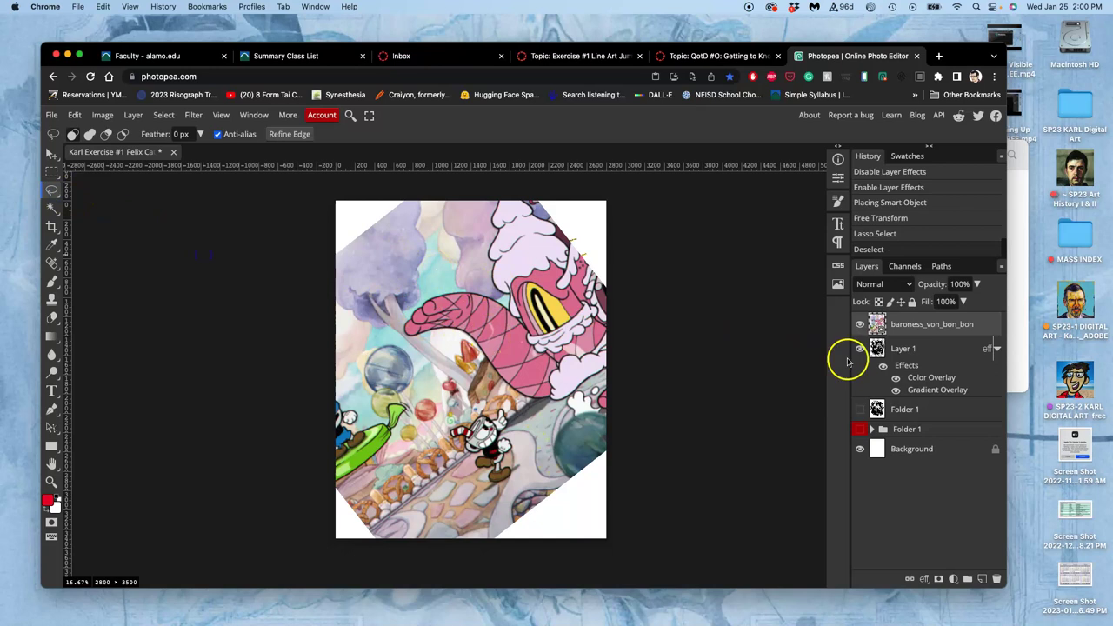
{"action": "left_click", "coordinate": [860, 325]}
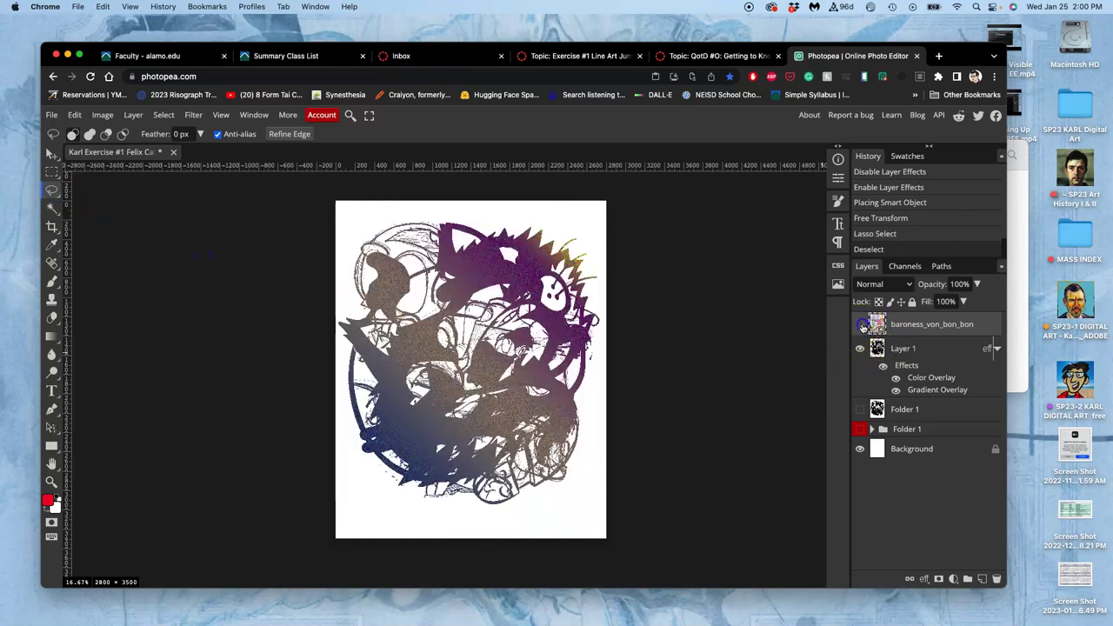
{"action": "left_click", "coordinate": [913, 352]}
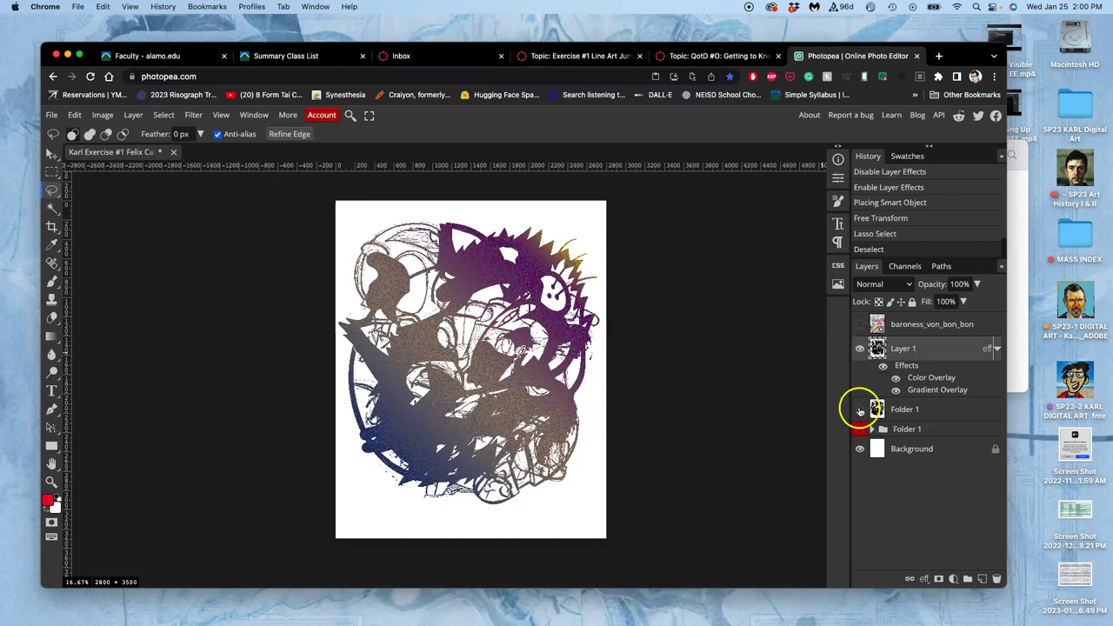
{"action": "left_click", "coordinate": [860, 408]}
{"action": "left_click", "coordinate": [860, 349]}
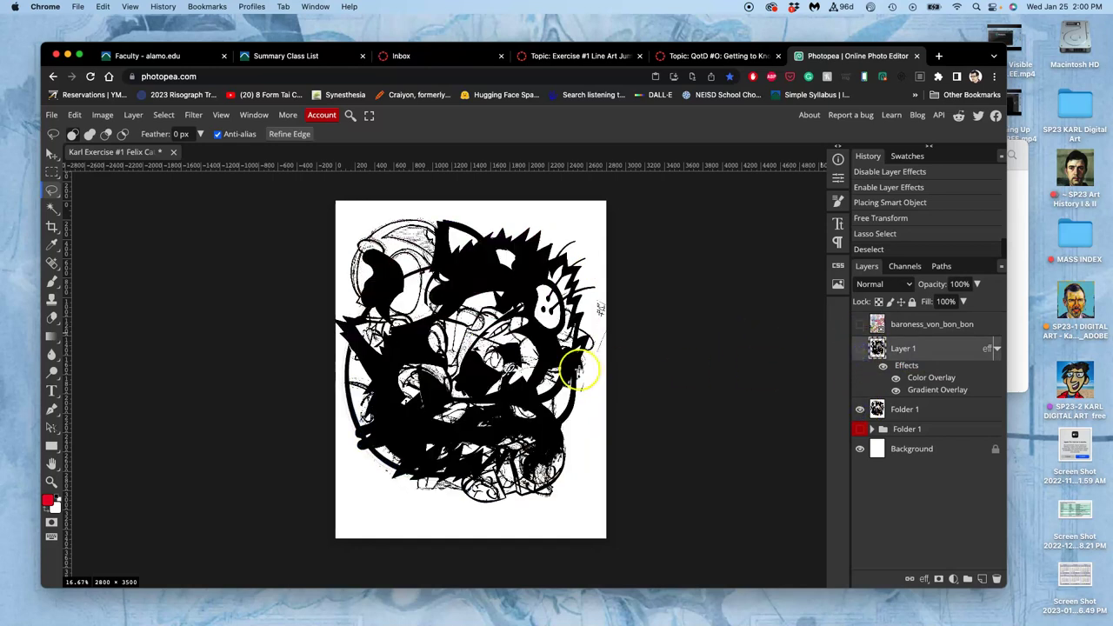
{"action": "left_click", "coordinate": [860, 349]}
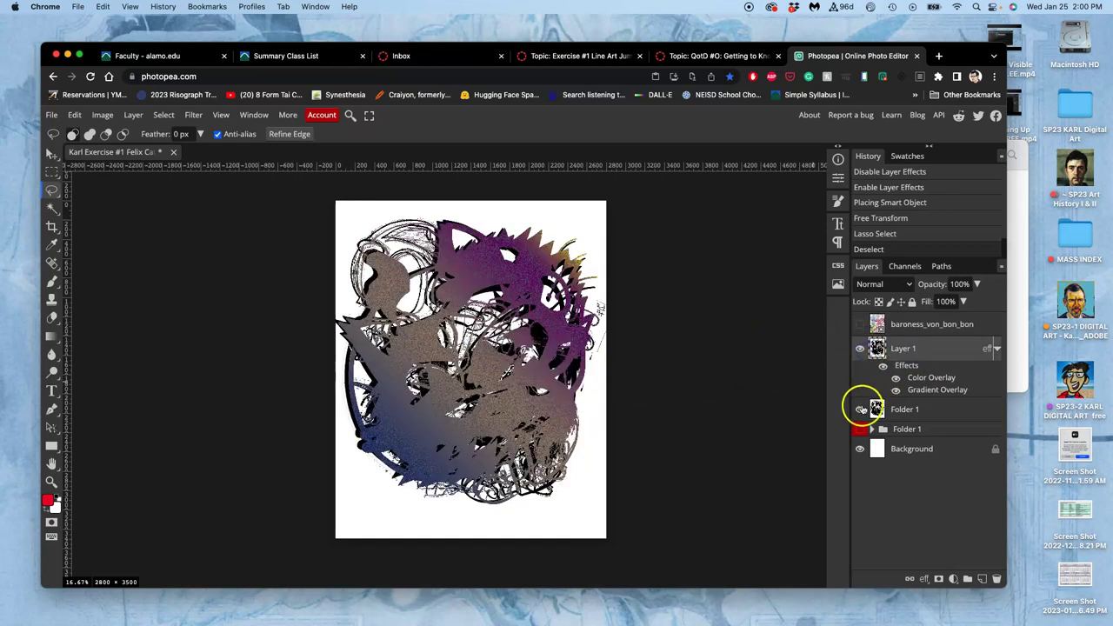
{"action": "left_click", "coordinate": [860, 409]}
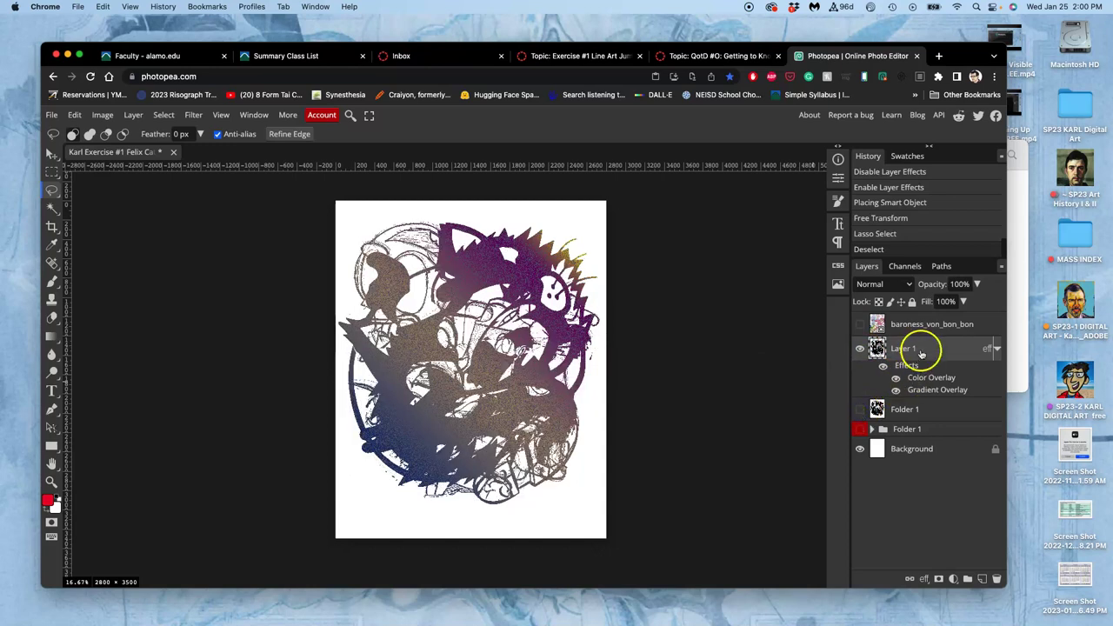
Step: Duplicate Layer 1, disable Layer 1's effects, and hide Layer 1 copy and the Background
{"action": "key", "text": "super+j"}
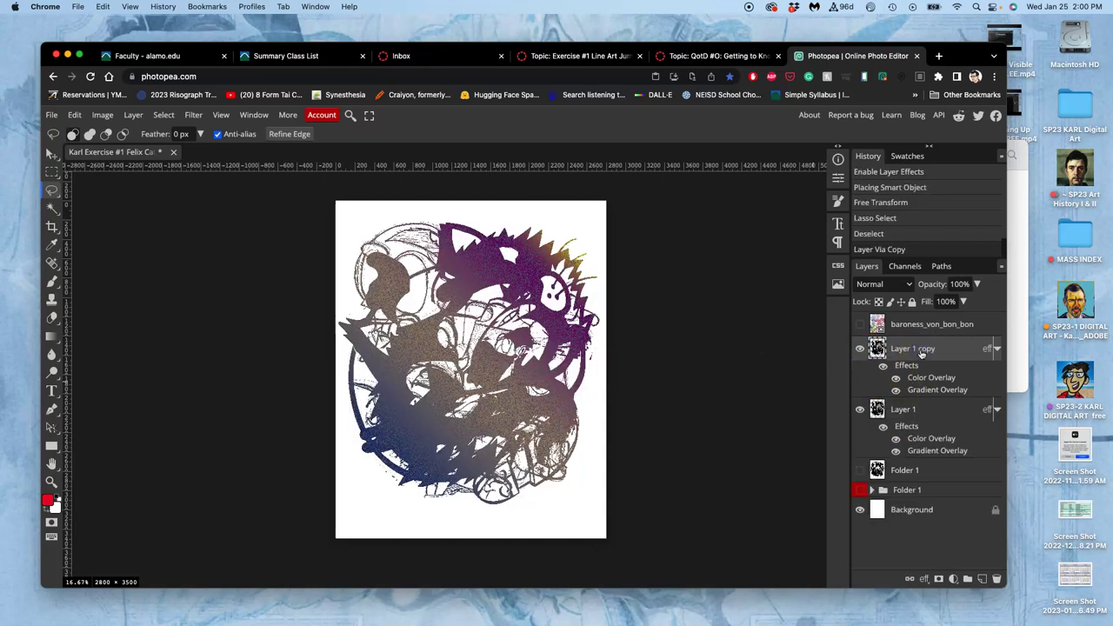
{"action": "left_click", "coordinate": [883, 429]}
{"action": "left_click", "coordinate": [859, 349]}
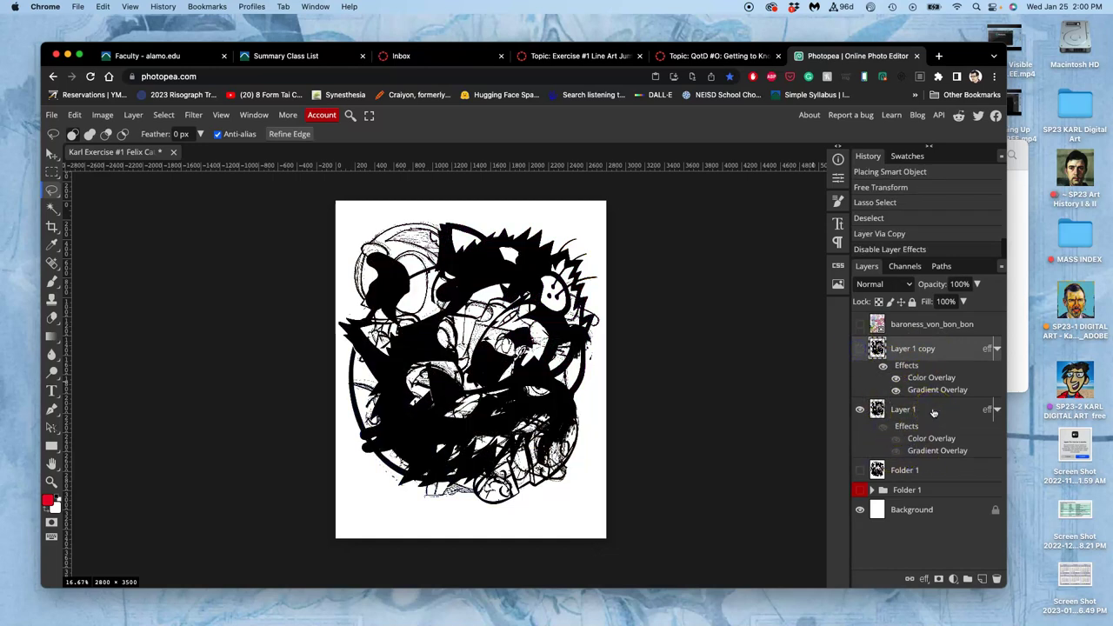
{"action": "left_click", "coordinate": [859, 510]}
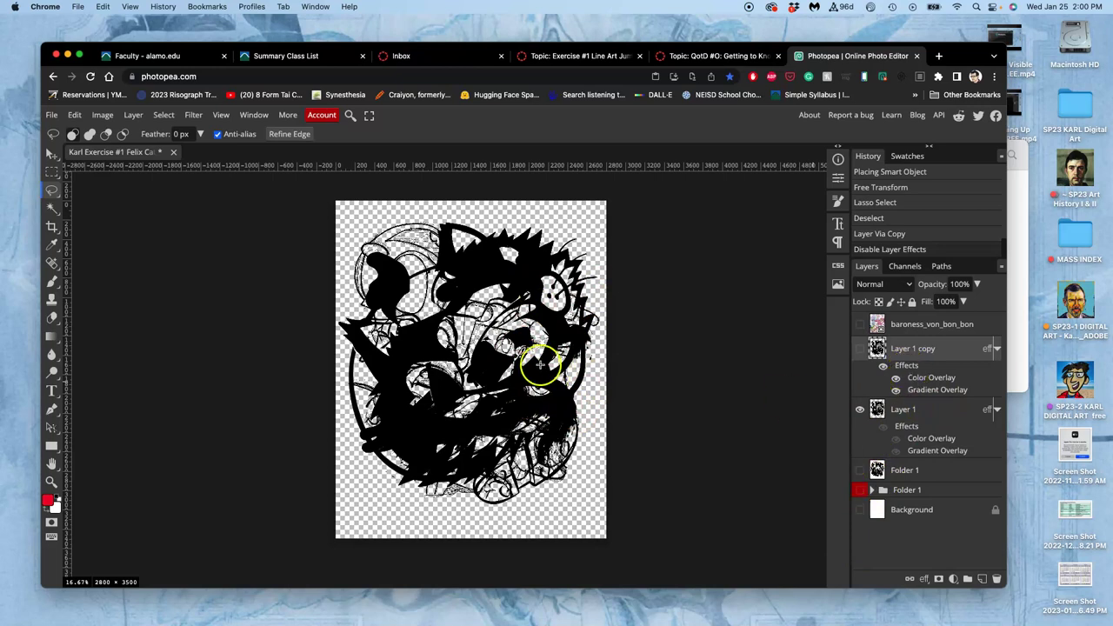
{"action": "scroll", "coordinate": [453, 329], "scroll_direction": "up", "scroll_amount": 2}
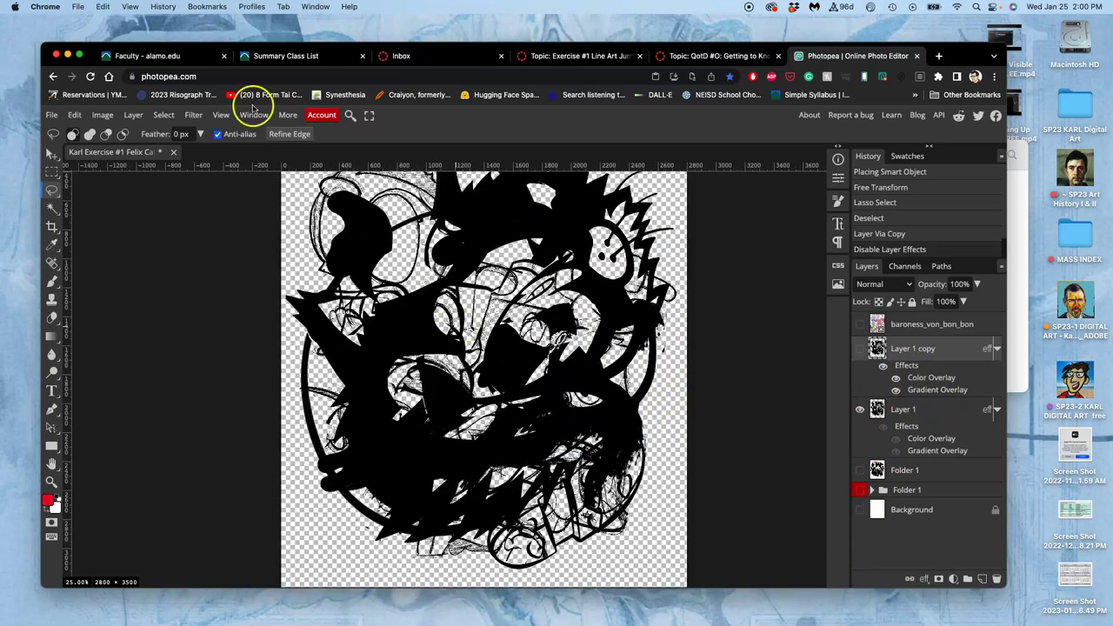
{"action": "left_click_drag", "start_coordinate": [87, 50], "coordinate": [48, 50]}
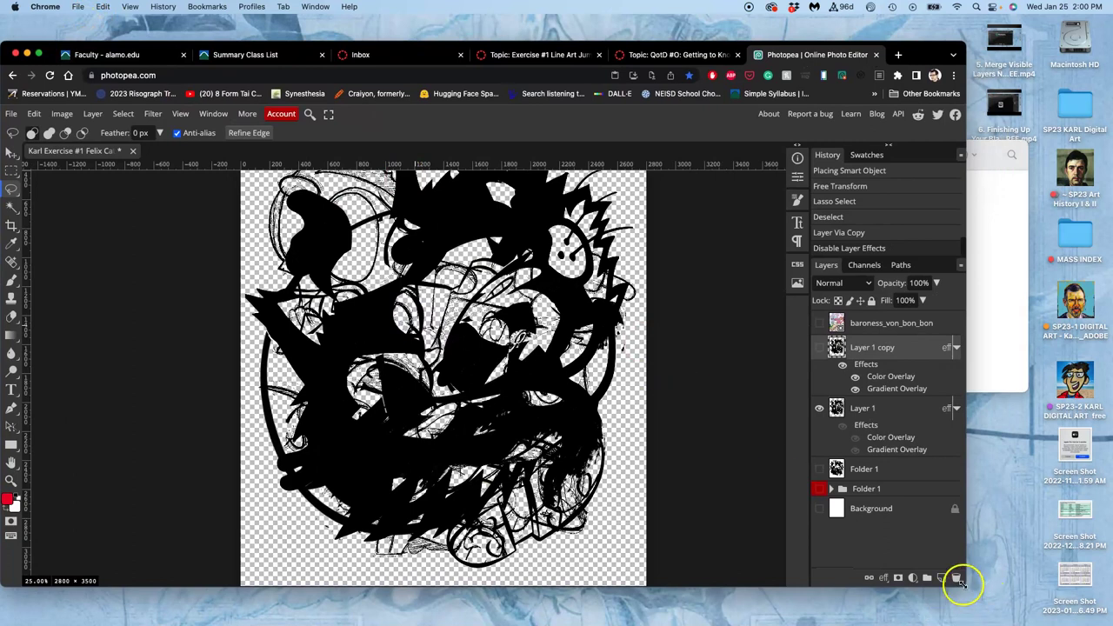
{"action": "left_click_drag", "start_coordinate": [964, 585], "coordinate": [1096, 619]}
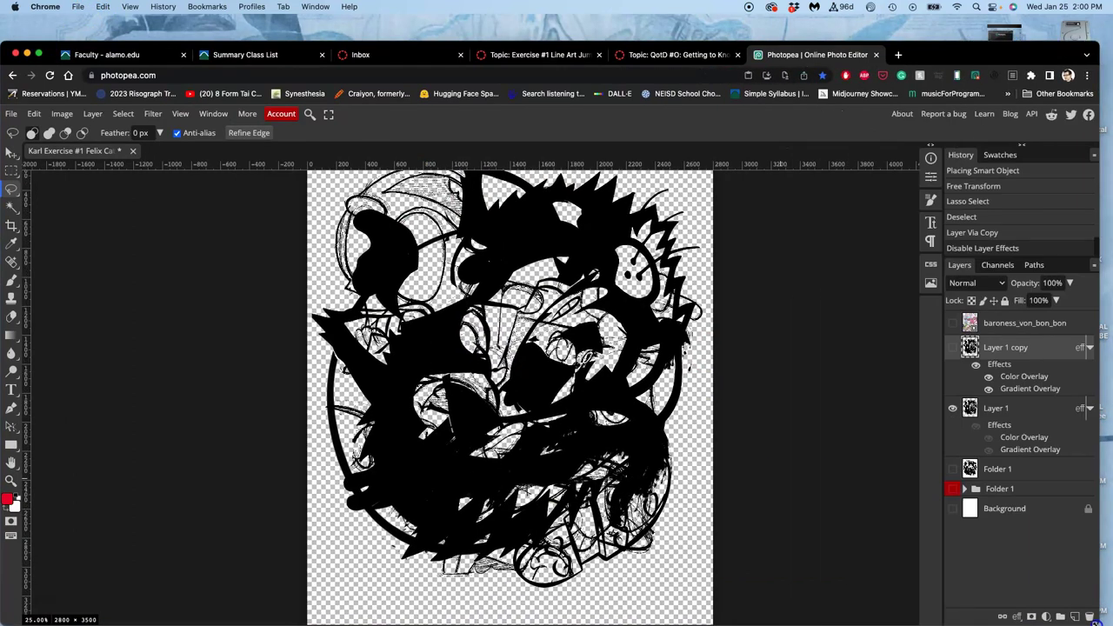
{"action": "mouse_move", "coordinate": [931, 55]}
{"action": "left_mouse_down"}
{"action": "mouse_move", "coordinate": [945, 55]}
{"action": "mouse_move", "coordinate": [938, 61]}
{"action": "left_mouse_up"}
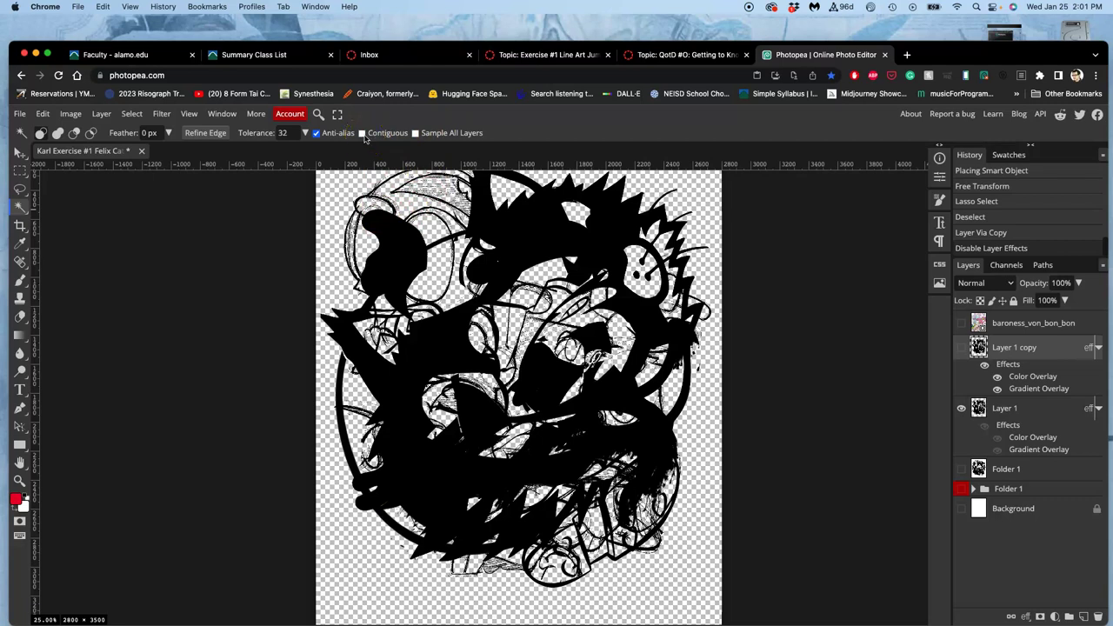
Step: Magic Wand the transparent area, swap Layer 1 for Background, invert the selection, and show Layer 1 copy
{"action": "left_click_drag", "start_coordinate": [400, 152], "coordinate": [403, 187]}
{"action": "left_click", "coordinate": [365, 198]}
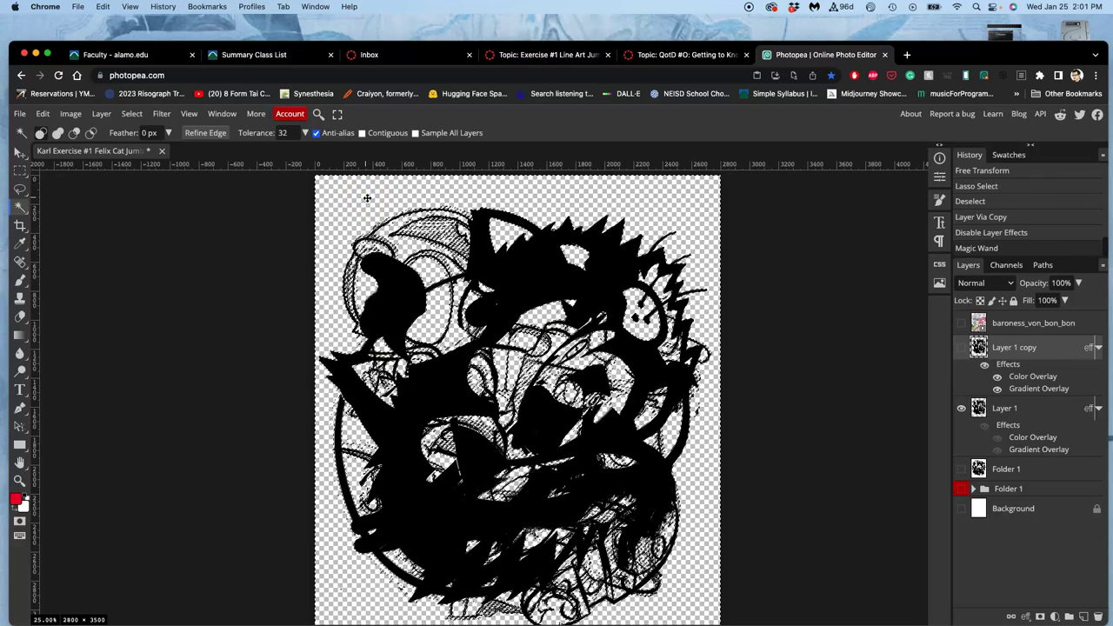
{"action": "left_click", "coordinate": [961, 409]}
{"action": "left_click", "coordinate": [961, 508]}
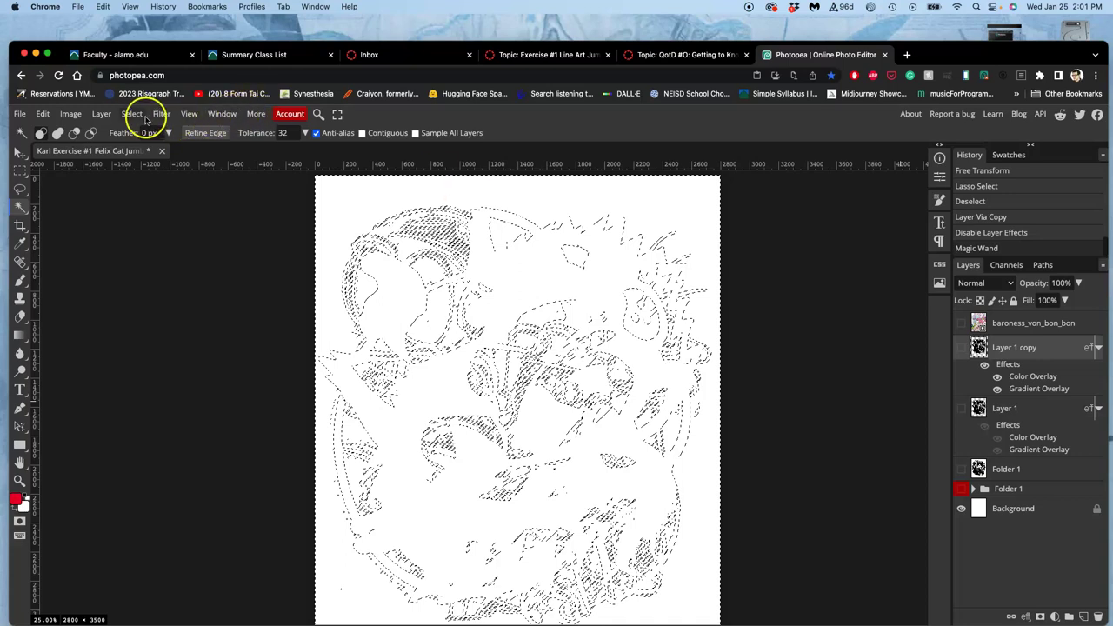
{"action": "left_click", "coordinate": [132, 114]}
{"action": "left_click", "coordinate": [145, 167]}
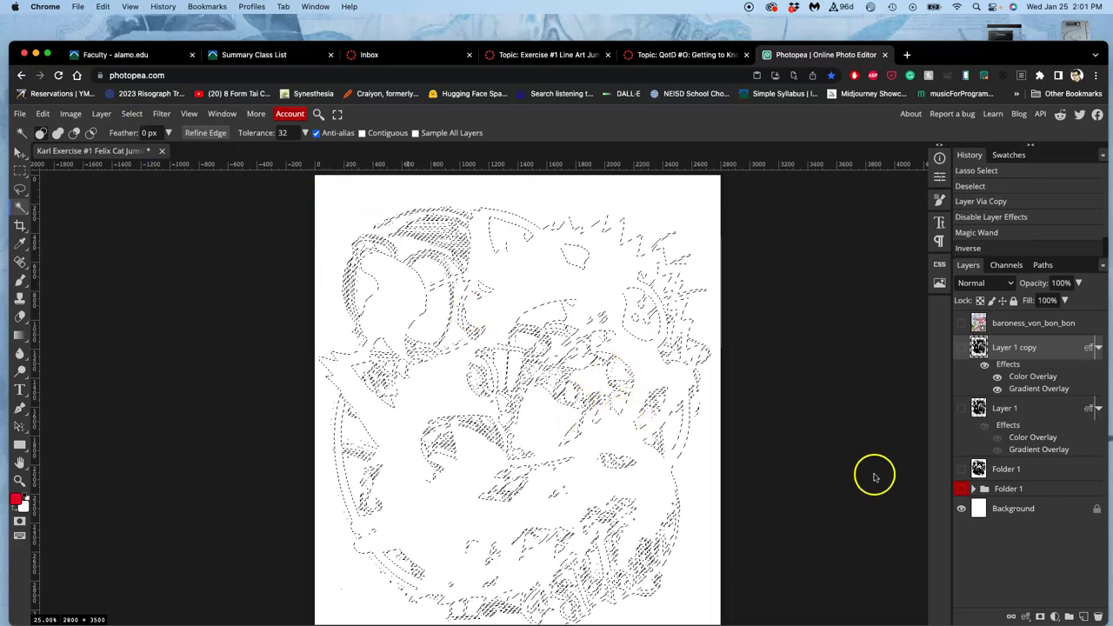
{"action": "left_click", "coordinate": [960, 348]}
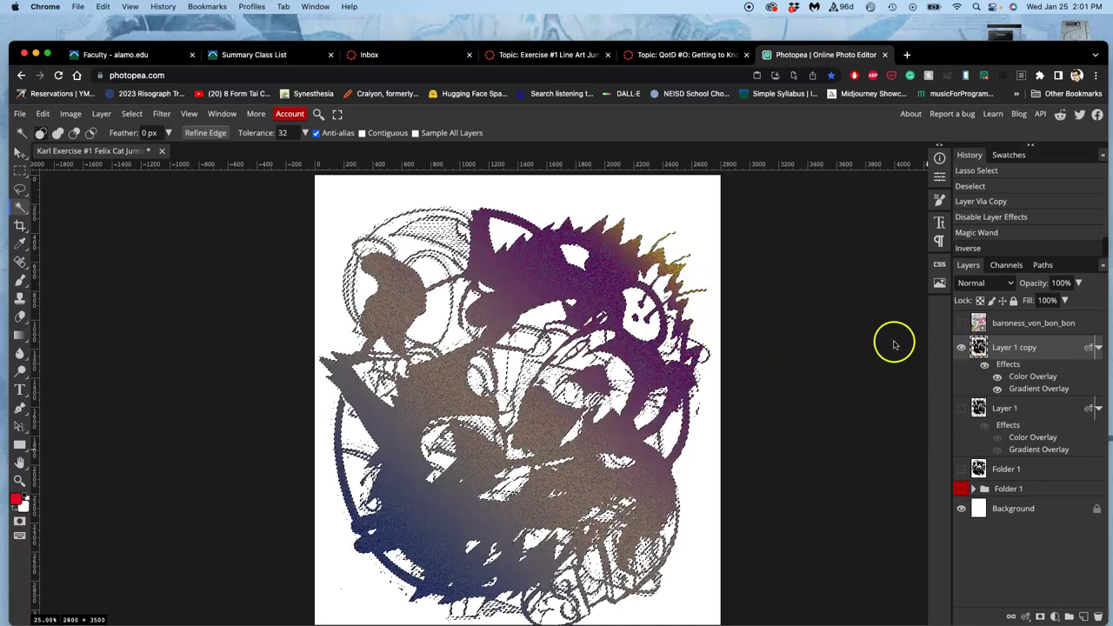
Step: Hide Layer 1 copy, then select and show the baroness_von_bon_bon layer
{"action": "left_click", "coordinate": [961, 348]}
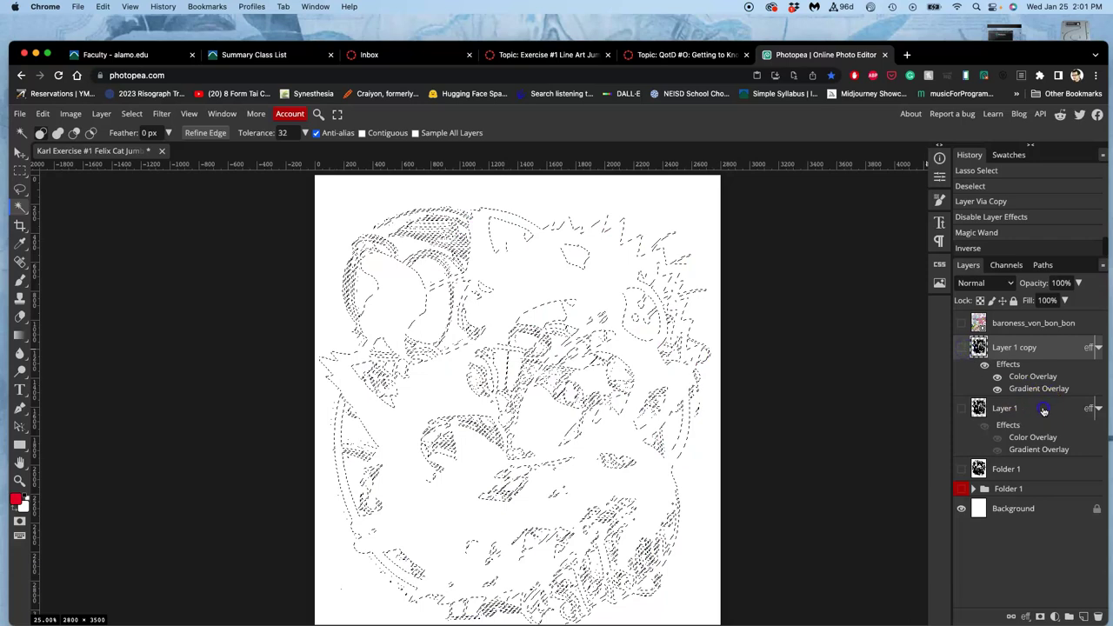
{"action": "left_click", "coordinate": [1043, 409]}
{"action": "left_click", "coordinate": [962, 408]}
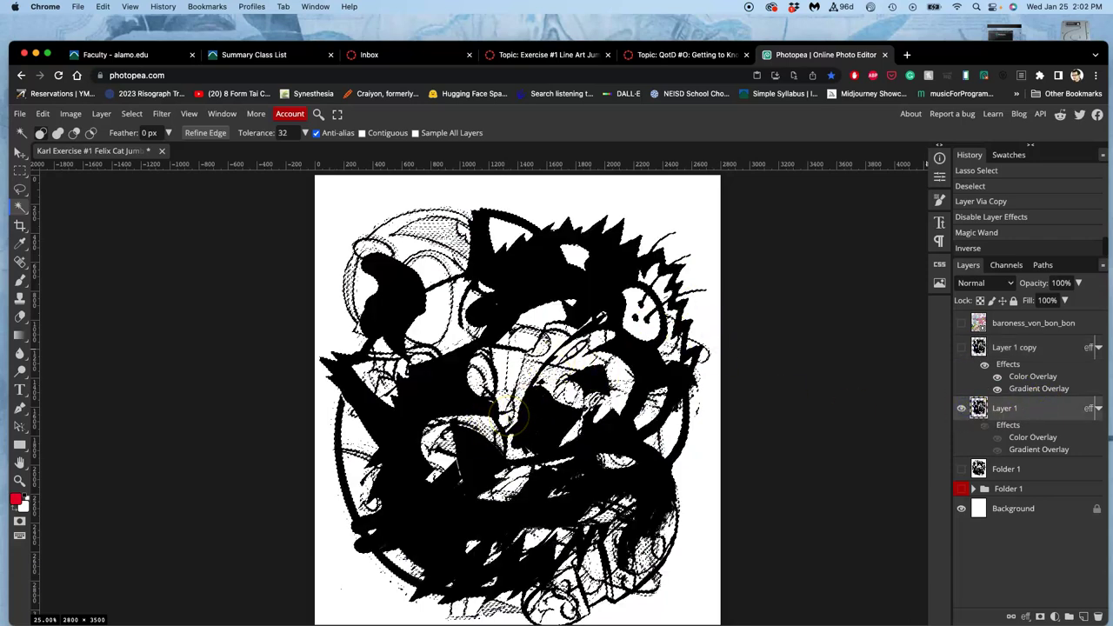
{"action": "left_click", "coordinate": [962, 408]}
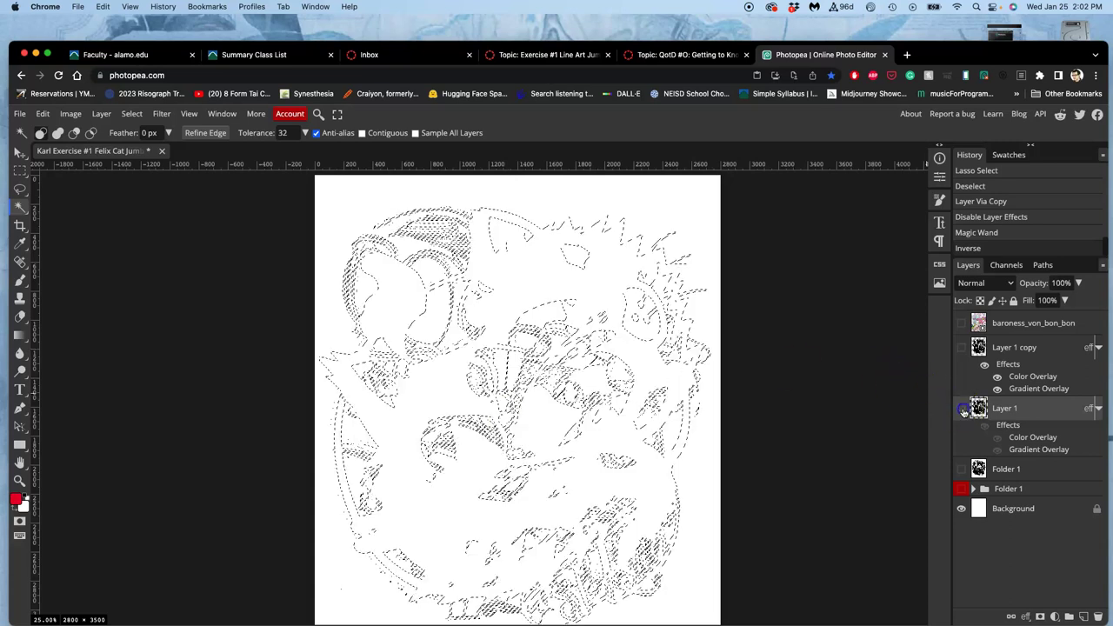
{"action": "left_click", "coordinate": [978, 324]}
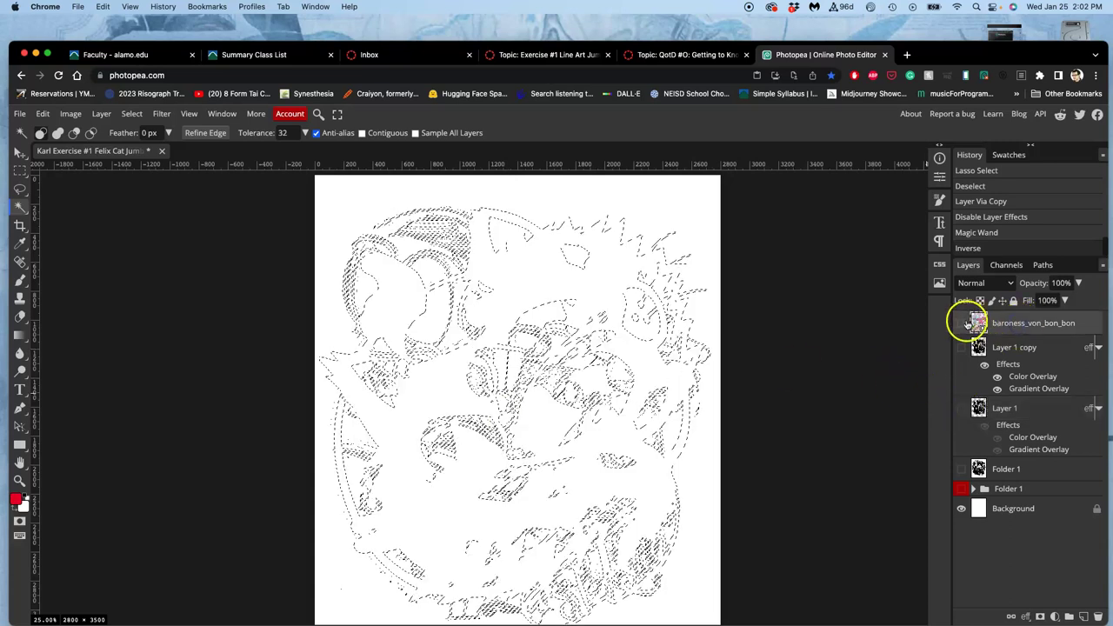
{"action": "left_click", "coordinate": [963, 323]}
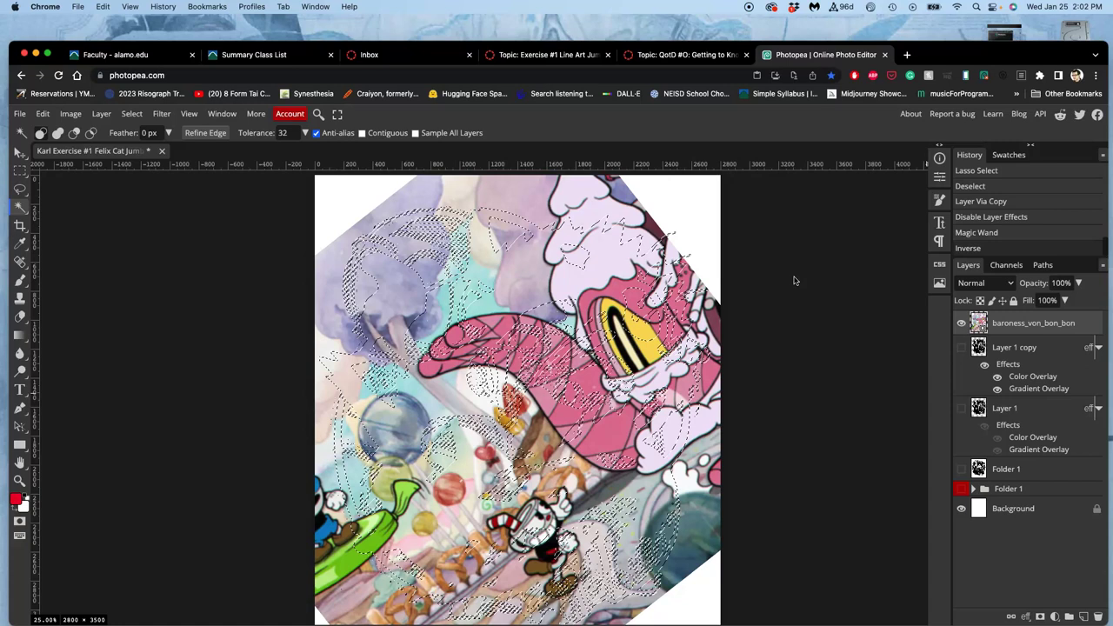
Step: Copy the selected area to Layer 2, hide the original, and set Layer 2 to 39% opacity
{"action": "key", "text": "super+j"}
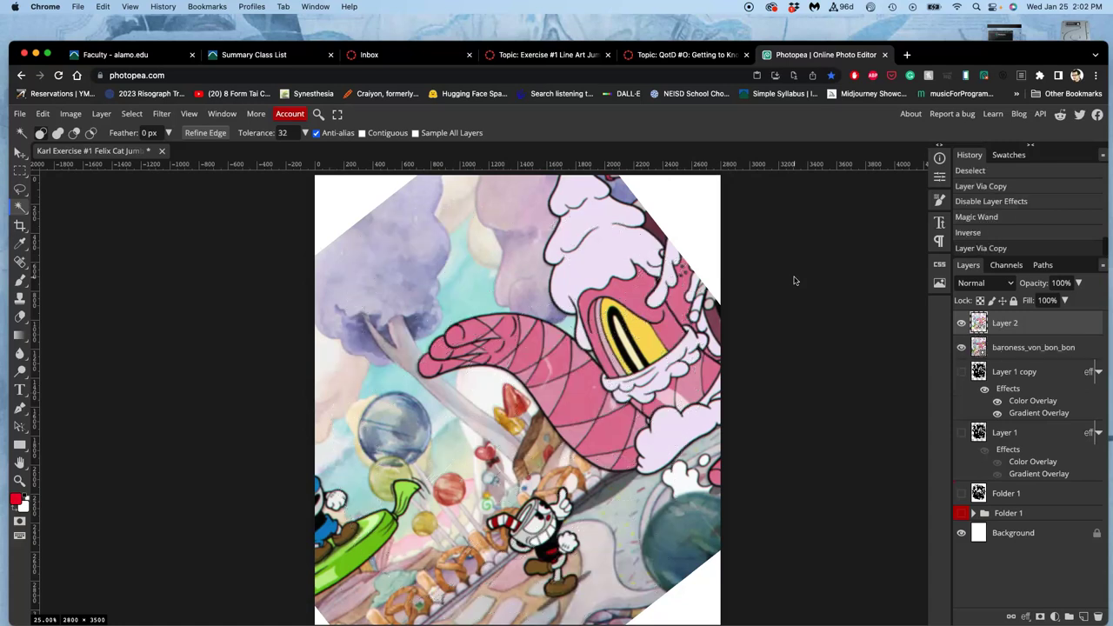
{"action": "left_click", "coordinate": [961, 348]}
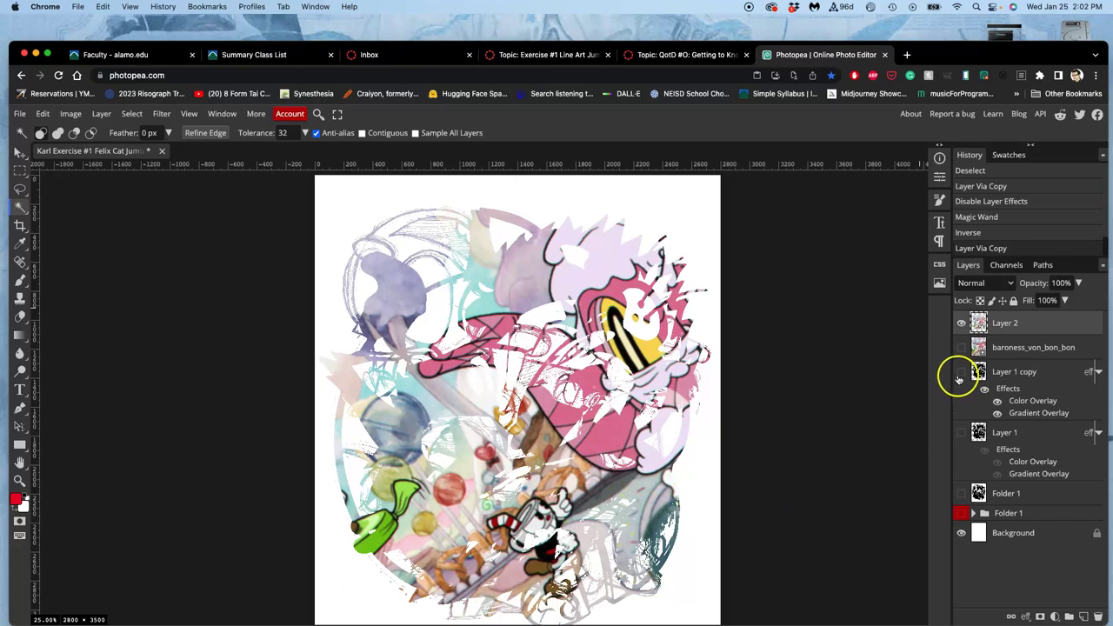
{"action": "left_click_drag", "start_coordinate": [1036, 339], "coordinate": [1044, 303]}
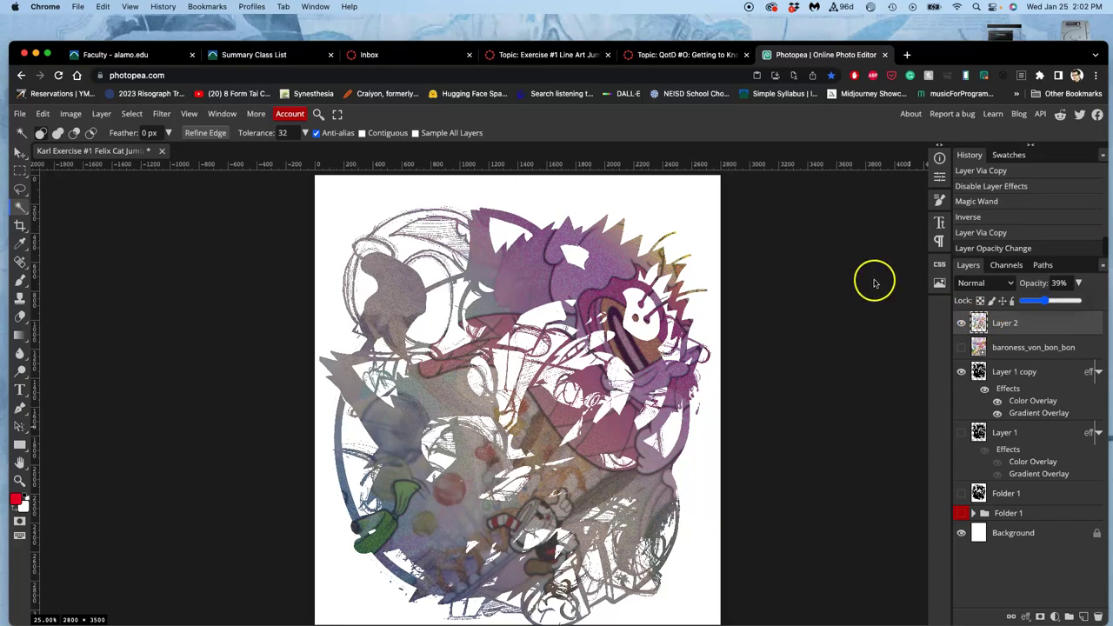
{"action": "left_click_drag", "start_coordinate": [943, 54], "coordinate": [790, 44]}
Step: Place the 03blackcomix-3-medium VOODAH comic onto the canvas and enlarge it
{"action": "left_click", "coordinate": [981, 185]}
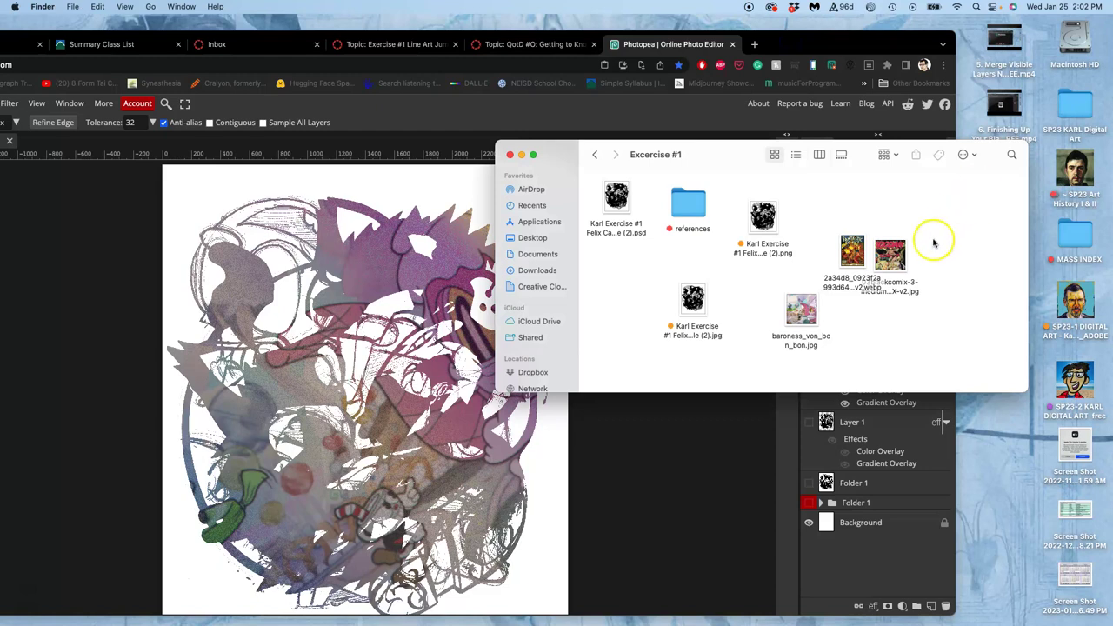
{"action": "left_click", "coordinate": [852, 252]}
{"action": "left_click_drag", "start_coordinate": [852, 254], "coordinate": [403, 305]}
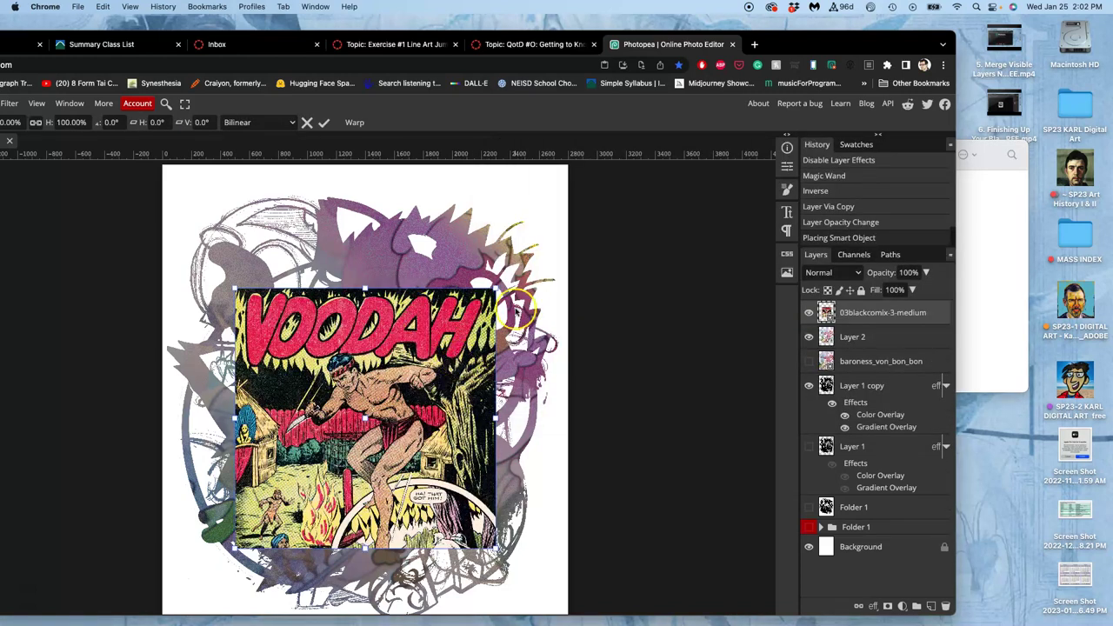
{"action": "left_click_drag", "start_coordinate": [494, 290], "coordinate": [454, 173]}
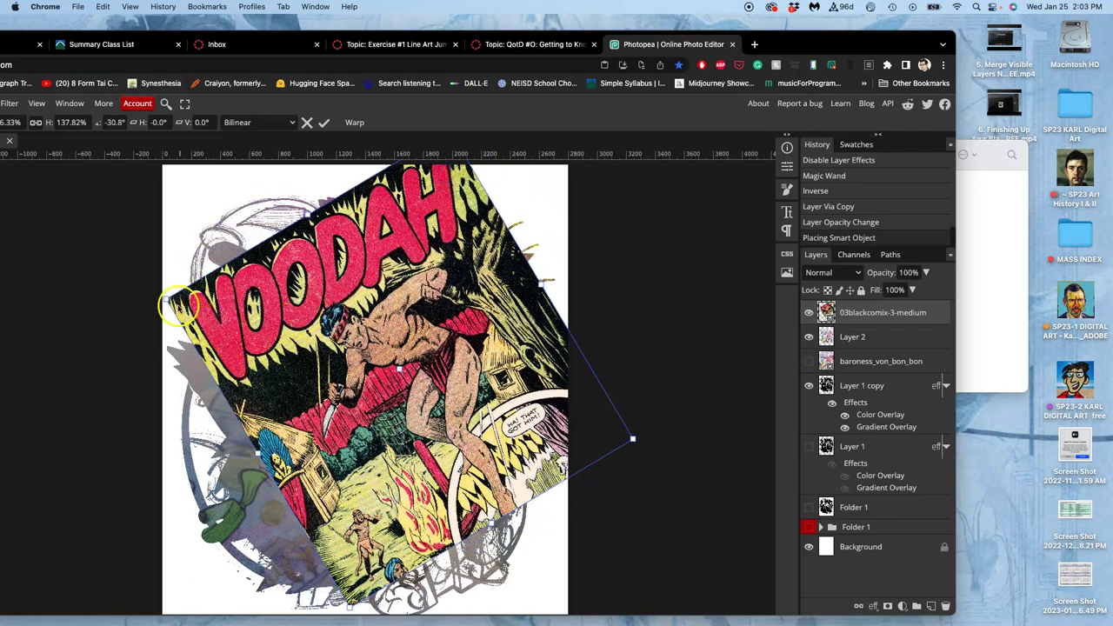
Step: Warp the comic into a bulging, rounded shape, raising the top-left VOODAH lettering, and apply
{"action": "scroll", "coordinate": [327, 379], "scroll_direction": "down", "scroll_amount": 2}
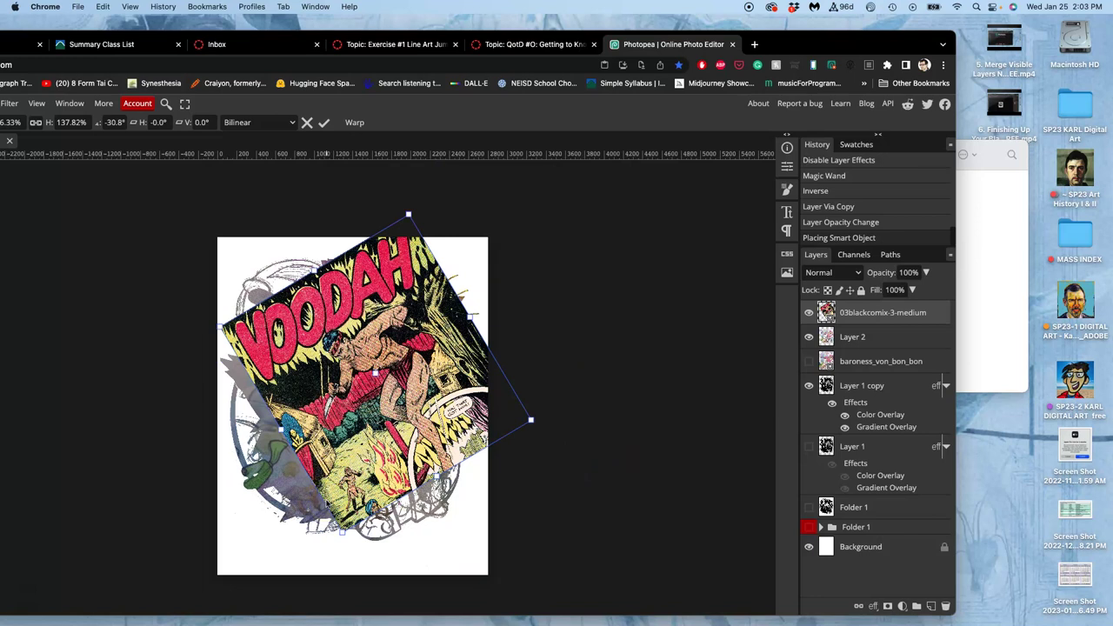
{"action": "right_click", "coordinate": [314, 372]}
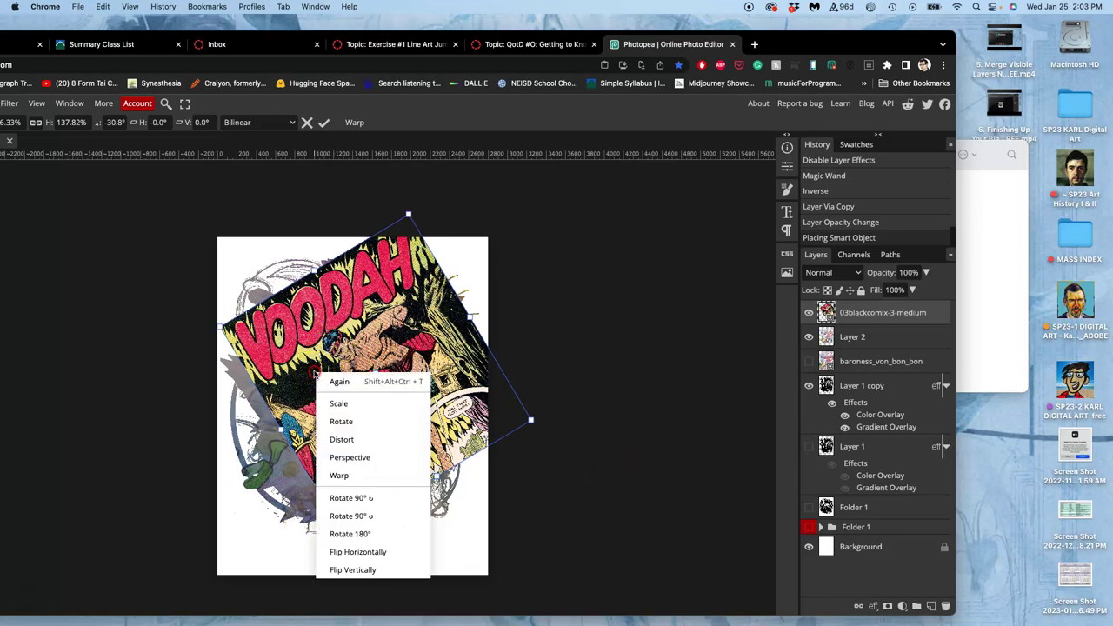
{"action": "left_click", "coordinate": [338, 476]}
{"action": "left_click_drag", "start_coordinate": [289, 329], "coordinate": [435, 483]}
{"action": "left_click_drag", "start_coordinate": [469, 308], "coordinate": [409, 283]}
{"action": "left_click", "coordinate": [298, 267]}
{"action": "left_click_drag", "start_coordinate": [299, 266], "coordinate": [294, 260]}
{"action": "key", "text": "Return"}
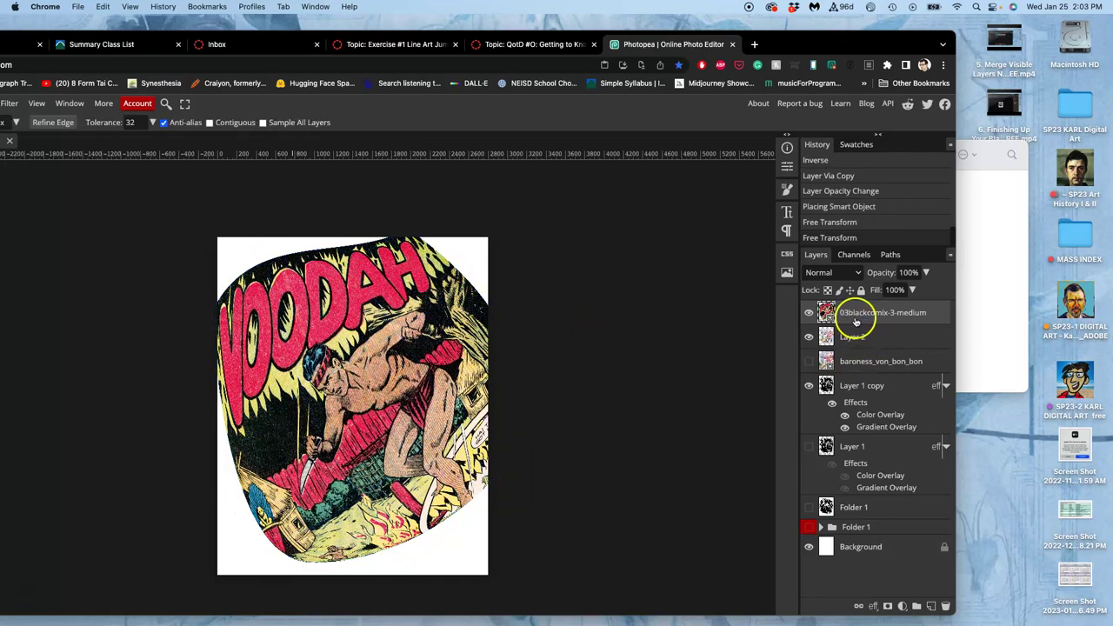
Step: Hide the comic and Layer 1 copy, then show and select the black Layer 1 line art
{"action": "left_click", "coordinate": [826, 385]}
{"action": "left_click", "coordinate": [809, 313]}
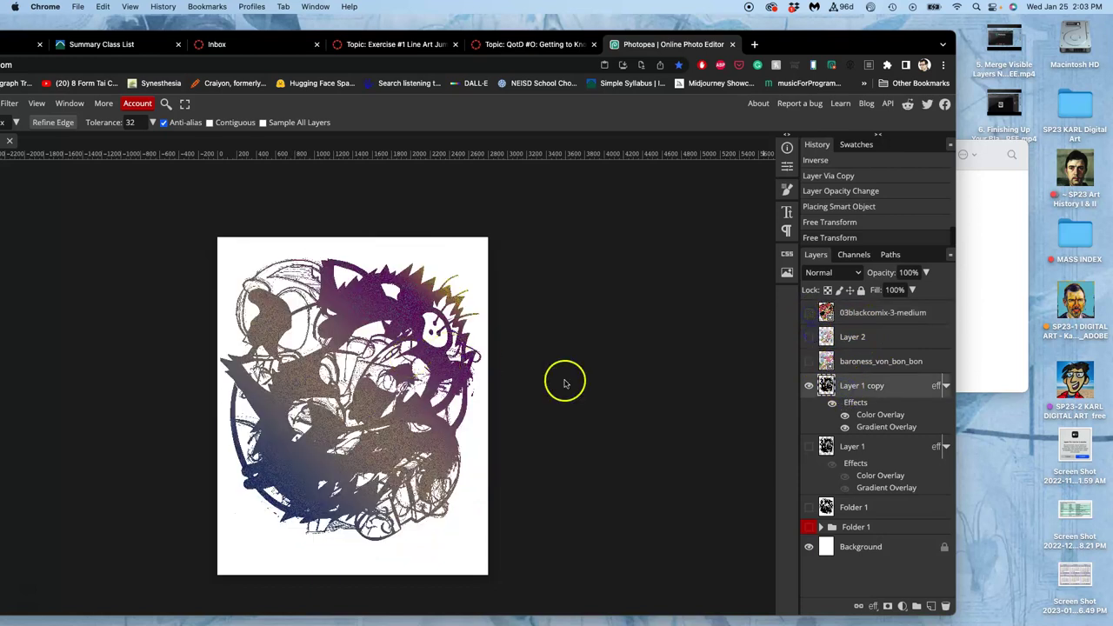
{"action": "left_click", "coordinate": [809, 445]}
{"action": "left_click", "coordinate": [809, 385]}
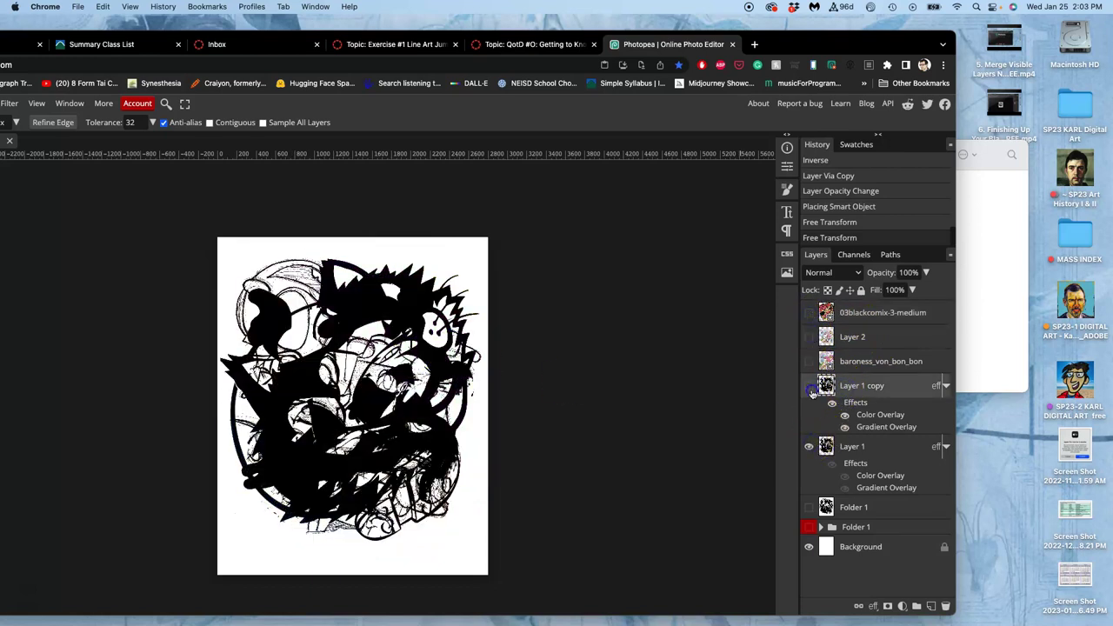
{"action": "left_click", "coordinate": [881, 446]}
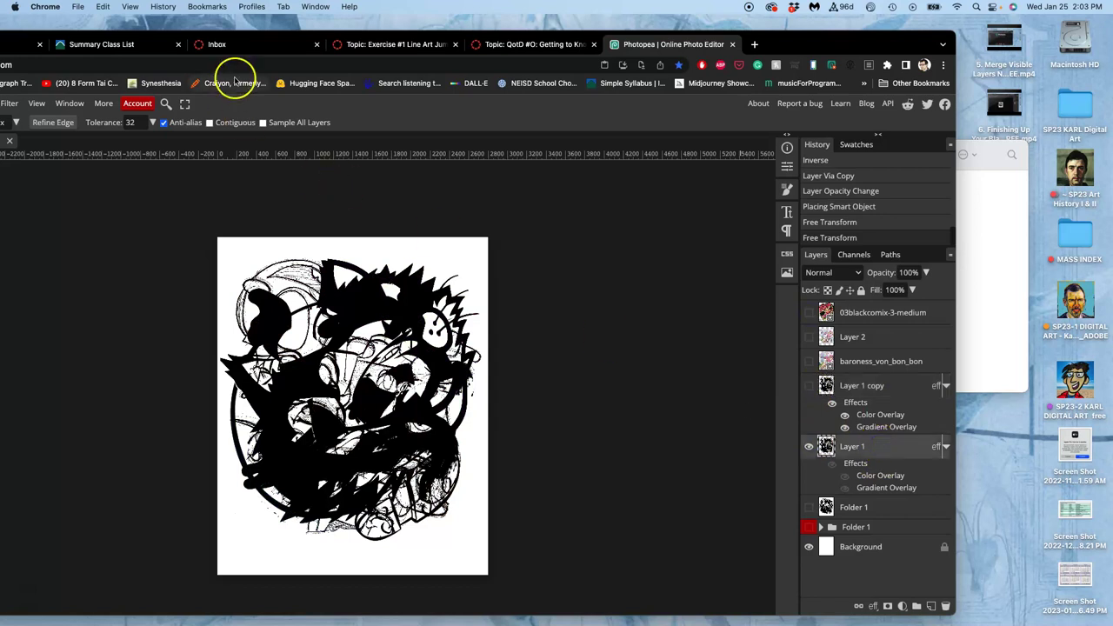
{"action": "left_click_drag", "start_coordinate": [783, 39], "coordinate": [935, 57]}
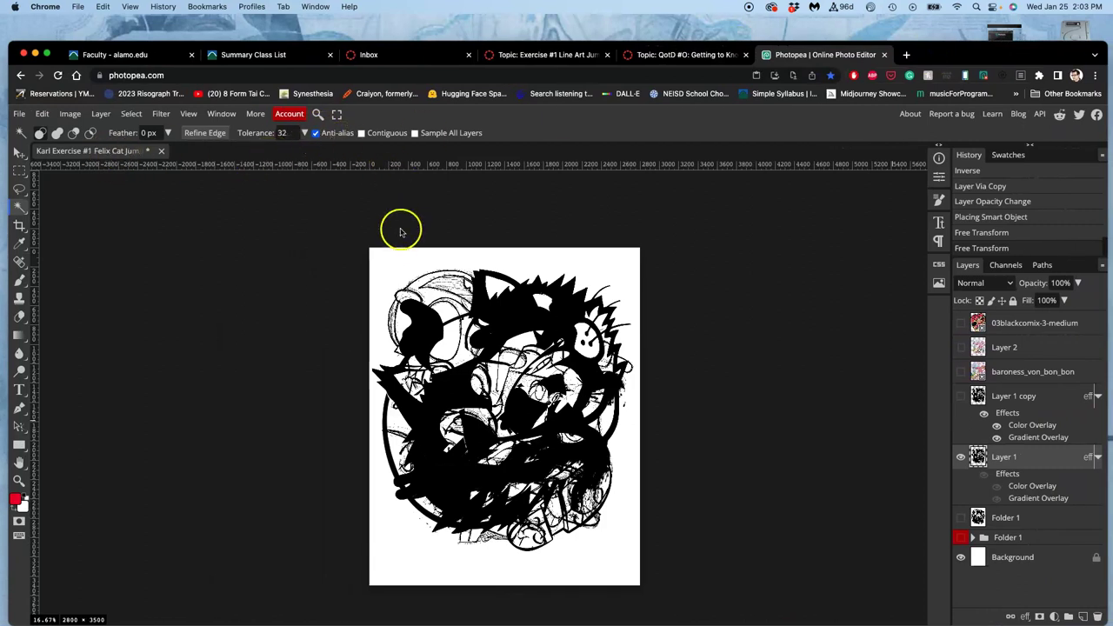
Step: Magic Wand the white empty area, hide the Background, and invert the selection
{"action": "left_click", "coordinate": [391, 257]}
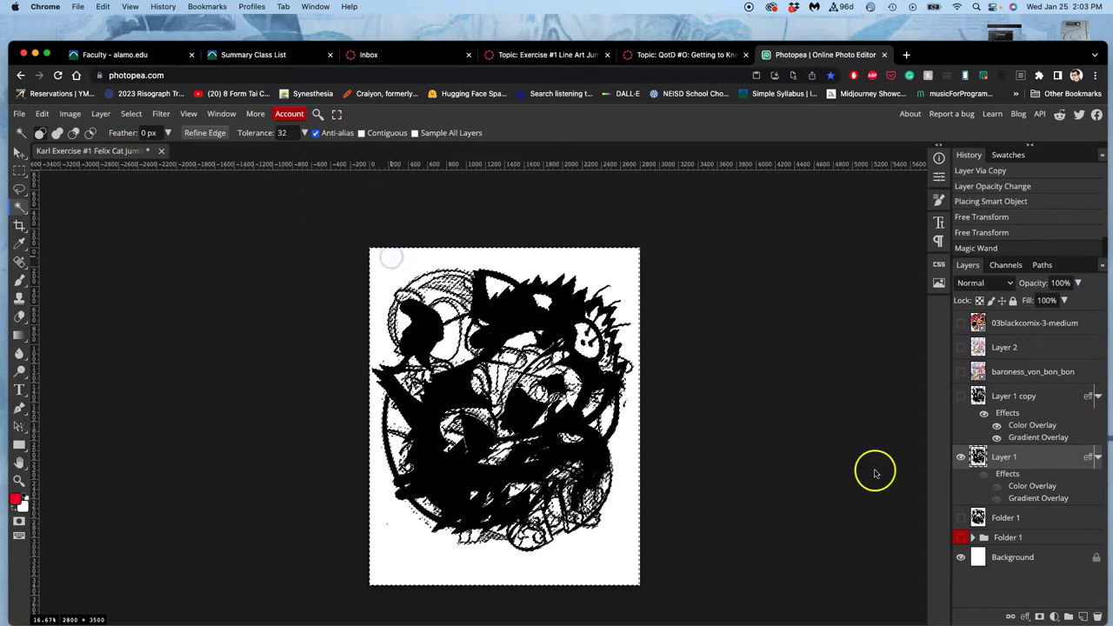
{"action": "left_click", "coordinate": [960, 557]}
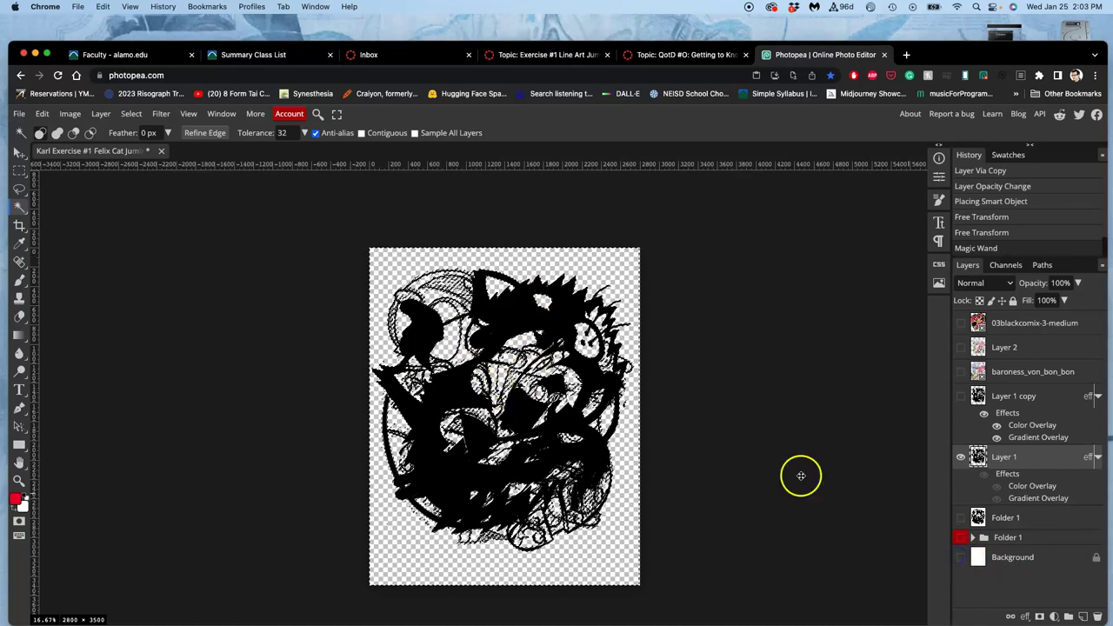
{"action": "left_click", "coordinate": [132, 114]}
{"action": "left_click", "coordinate": [145, 165]}
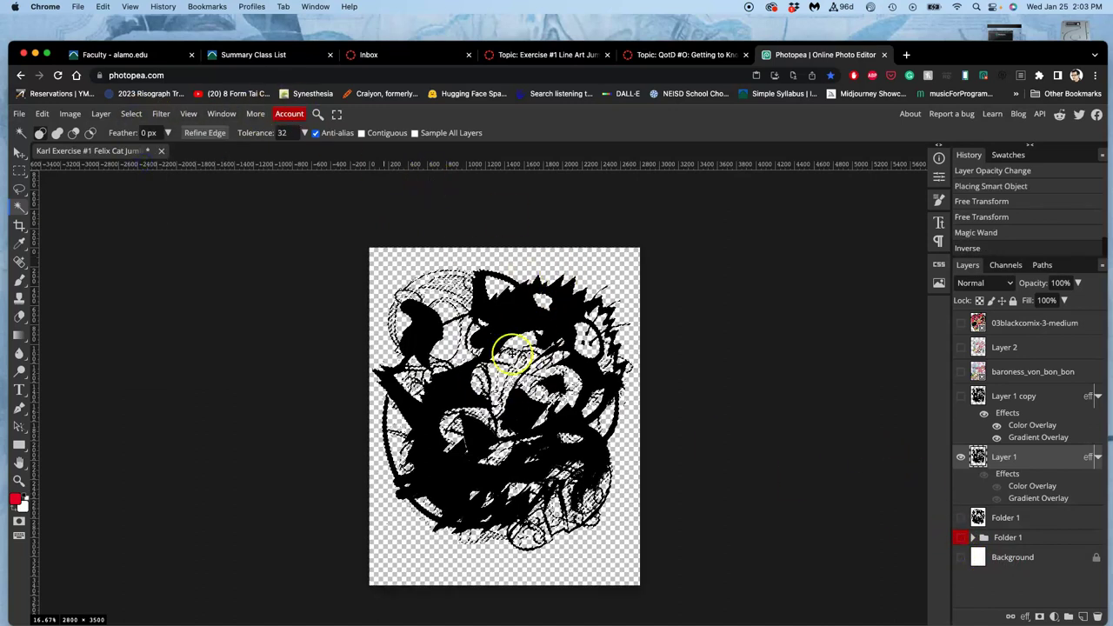
Step: Copy the VOODAH comic inside the selection to Layer 3 and hide the original comic layer
{"action": "left_click", "coordinate": [960, 459]}
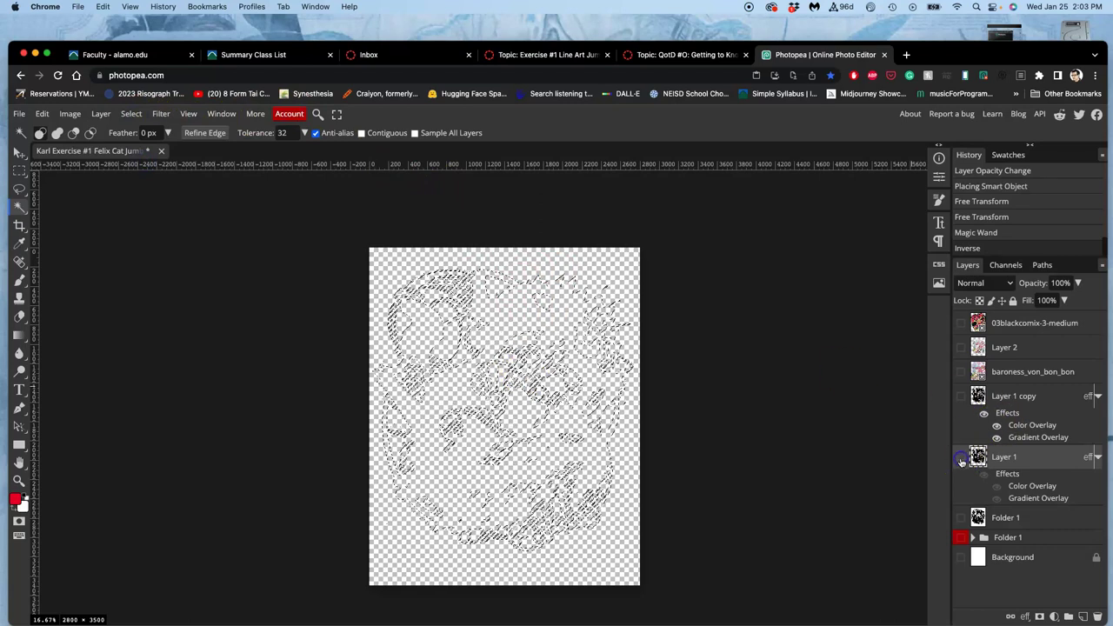
{"action": "left_click", "coordinate": [960, 324]}
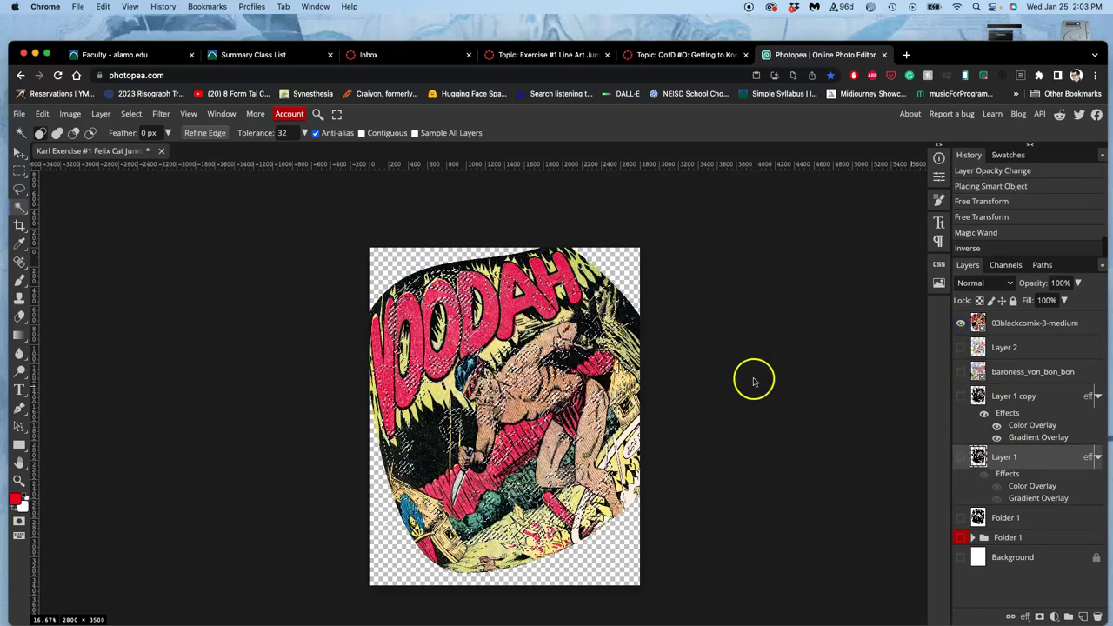
{"action": "left_click", "coordinate": [1014, 327]}
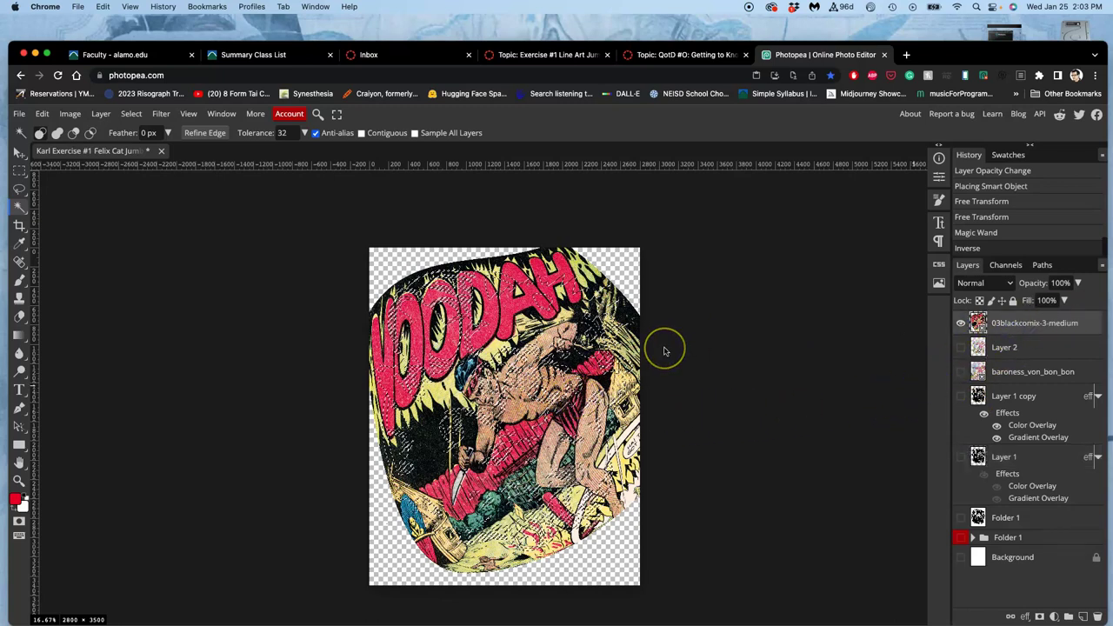
{"action": "key", "text": "super+j"}
{"action": "left_click", "coordinate": [960, 347]}
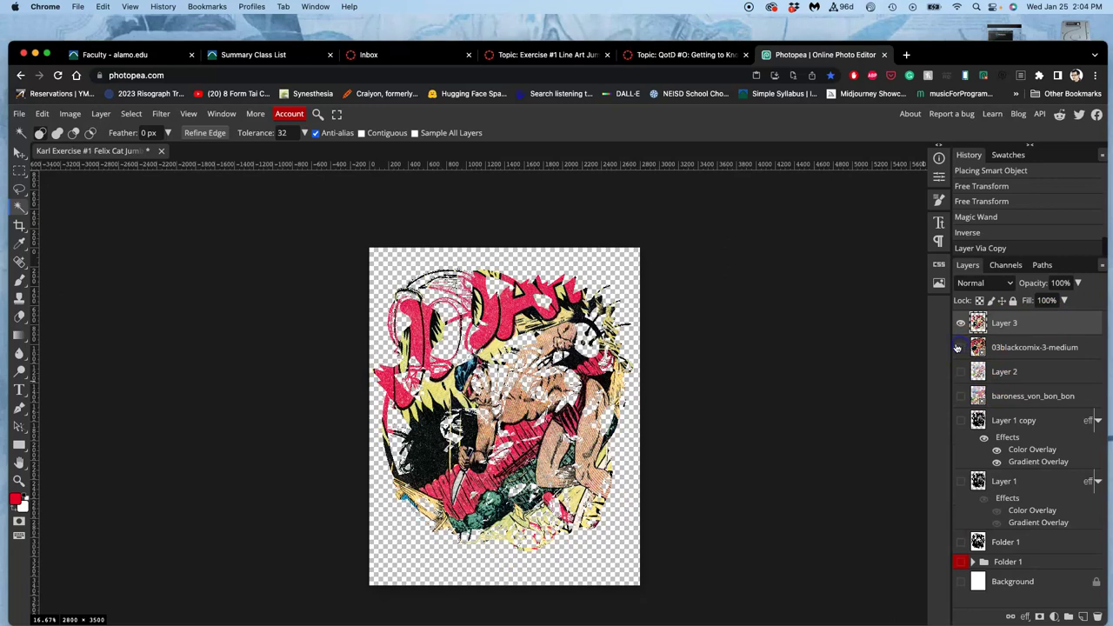
{"action": "left_click", "coordinate": [961, 582]}
{"action": "left_click", "coordinate": [843, 514]}
{"action": "scroll", "coordinate": [843, 514], "scroll_direction": "up", "scroll_amount": 2}
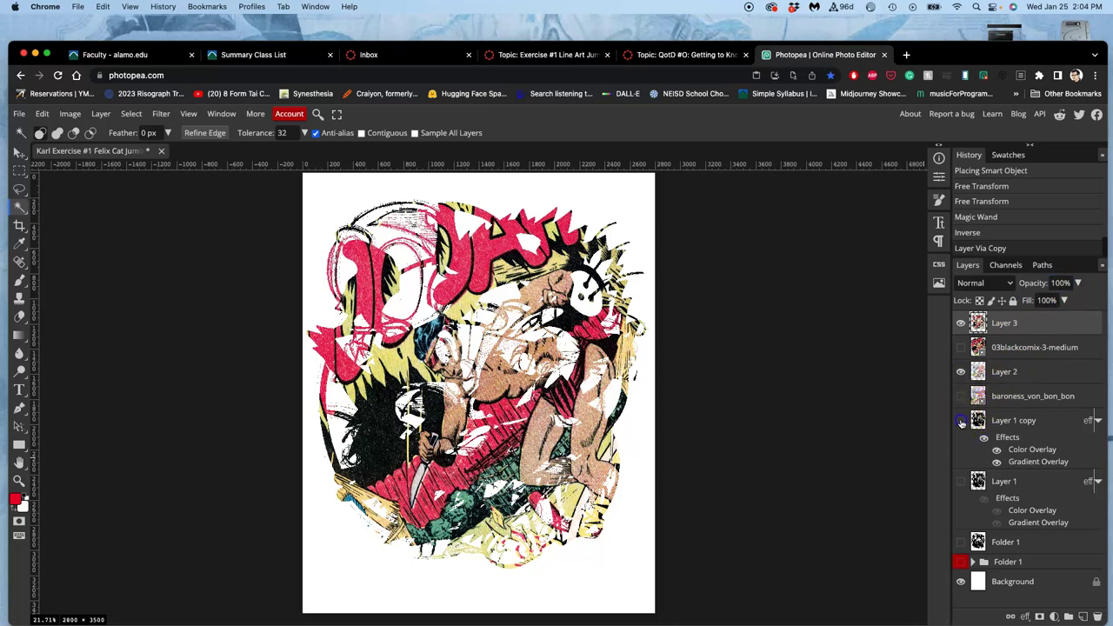
{"action": "left_click_drag", "start_coordinate": [1030, 55], "coordinate": [1026, 55]}
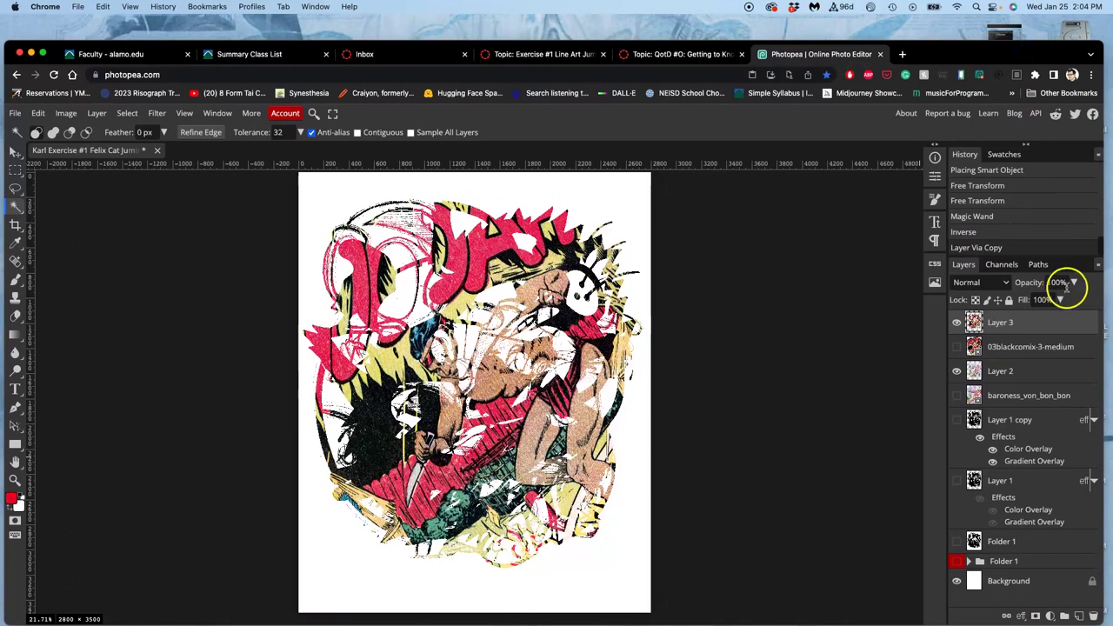
{"action": "left_click", "coordinate": [1076, 283]}
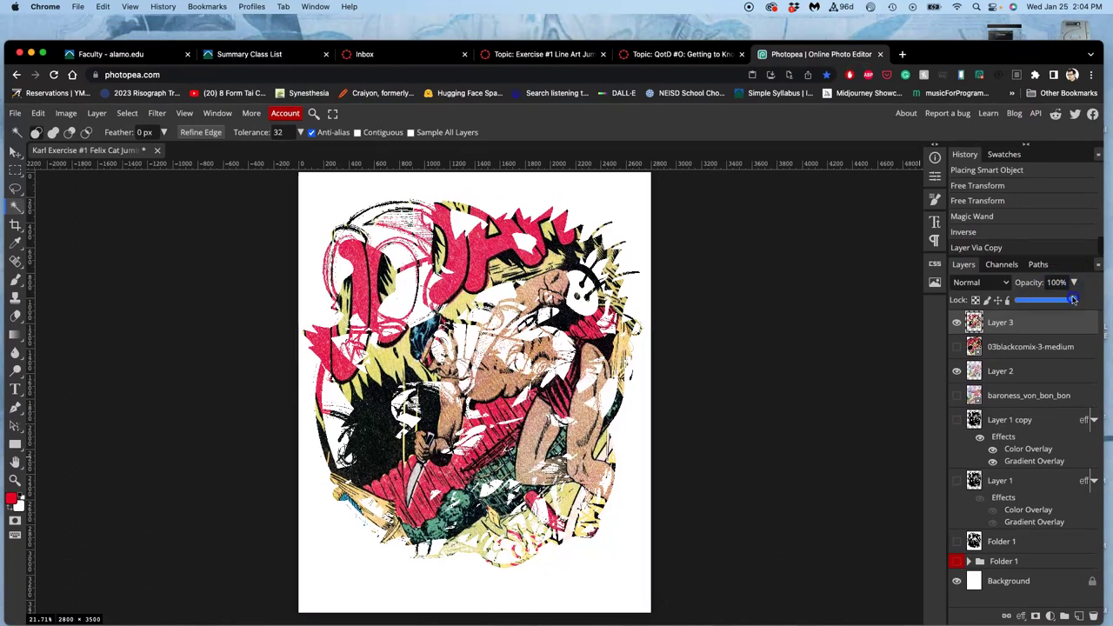
{"action": "left_click_drag", "start_coordinate": [1073, 299], "coordinate": [1021, 300]}
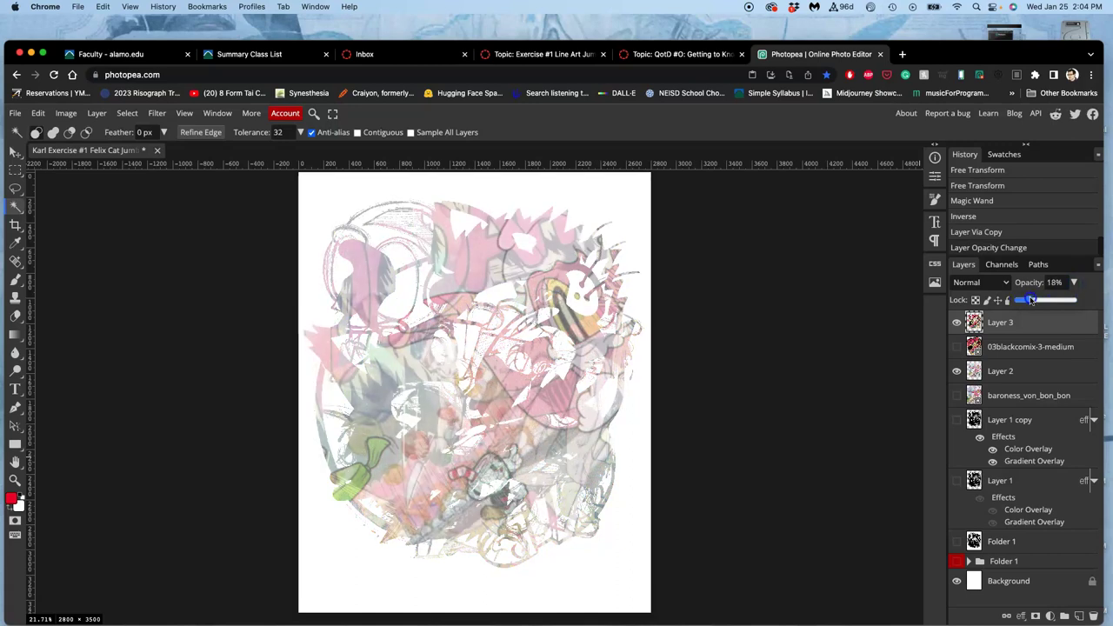
{"action": "left_click_drag", "start_coordinate": [1033, 300], "coordinate": [1038, 297]}
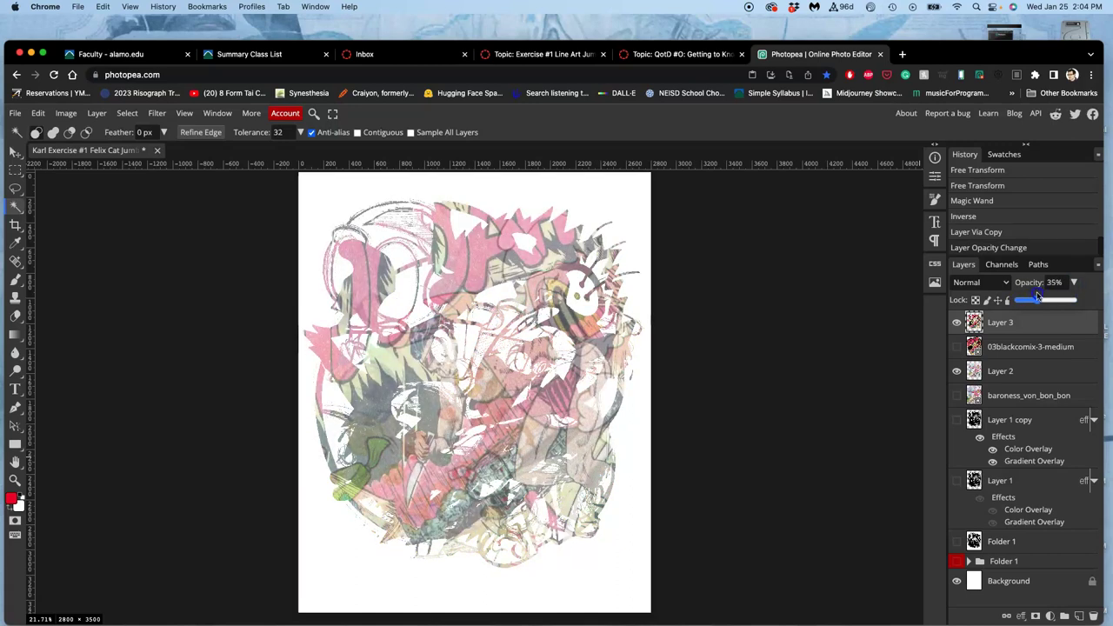
{"action": "left_click", "coordinate": [957, 420]}
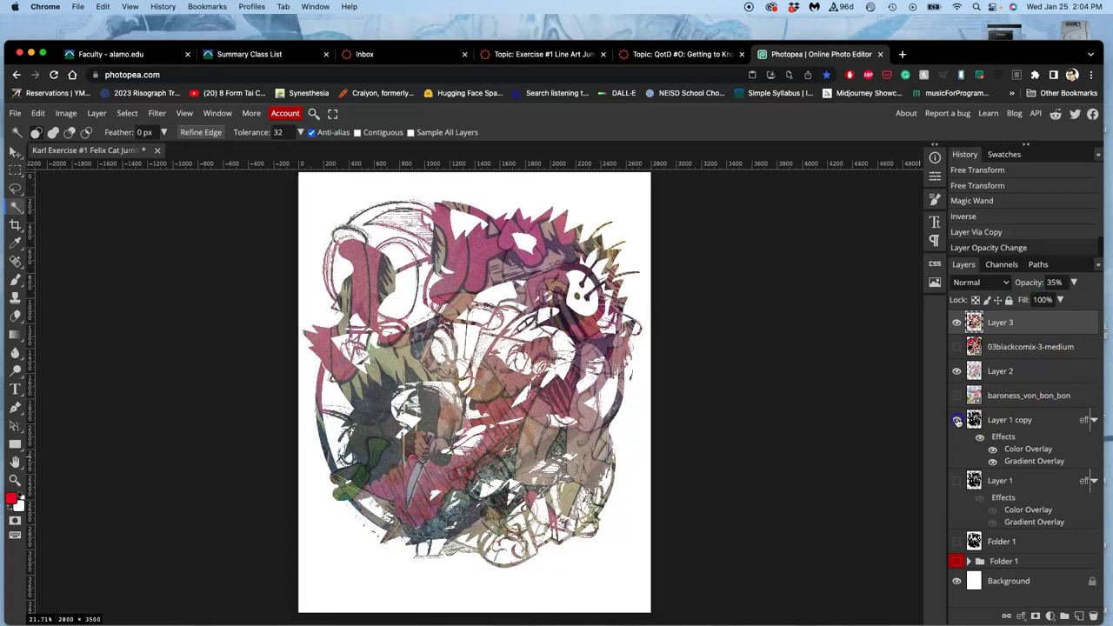
{"action": "left_click", "coordinate": [1008, 420]}
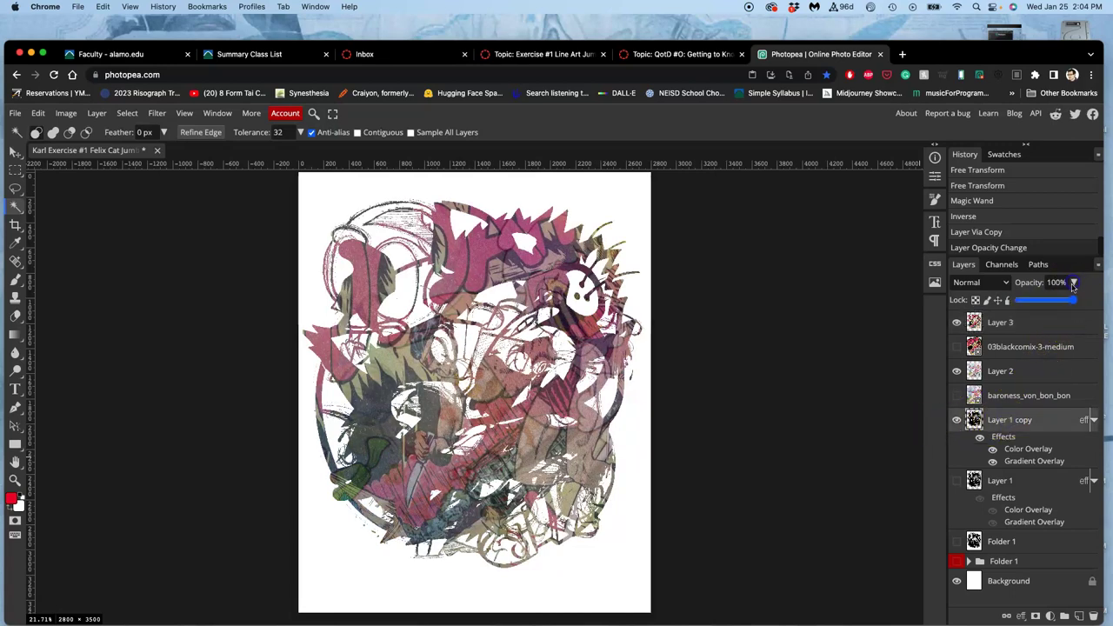
{"action": "left_click_drag", "start_coordinate": [1073, 302], "coordinate": [1060, 302]}
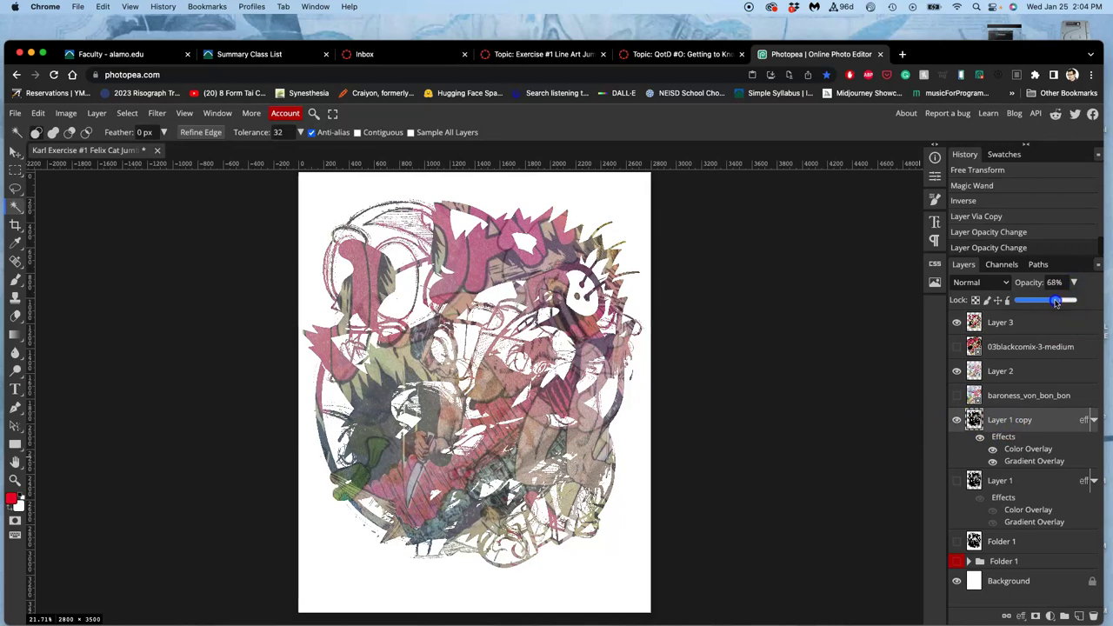
{"action": "left_click", "coordinate": [956, 481]}
{"action": "left_click", "coordinate": [957, 482]}
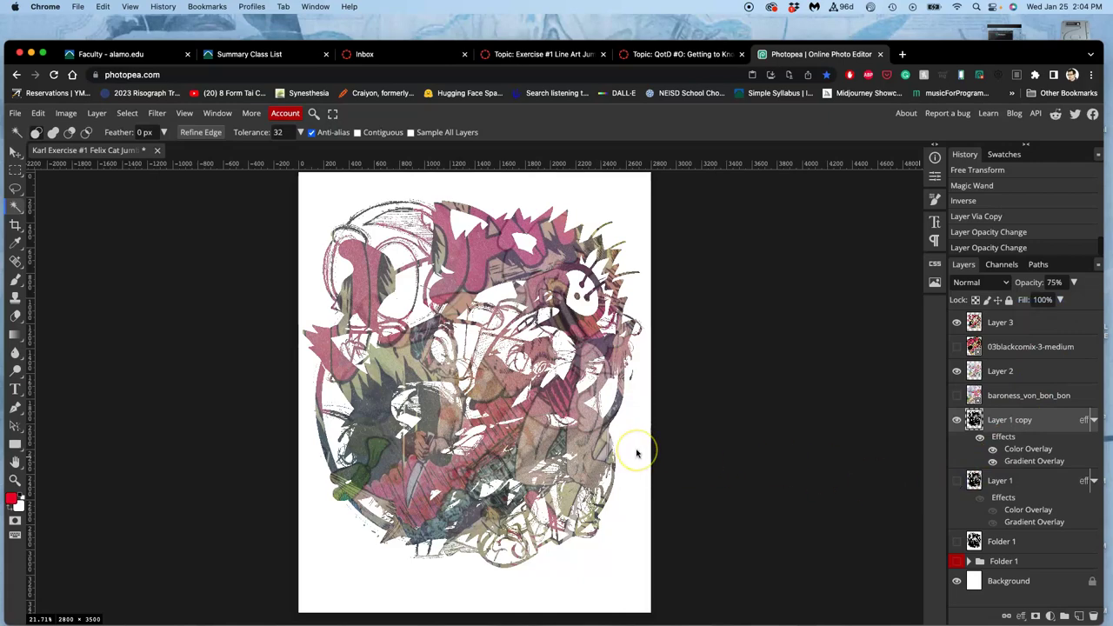
{"action": "scroll", "coordinate": [636, 452], "scroll_direction": "up", "scroll_amount": 5}
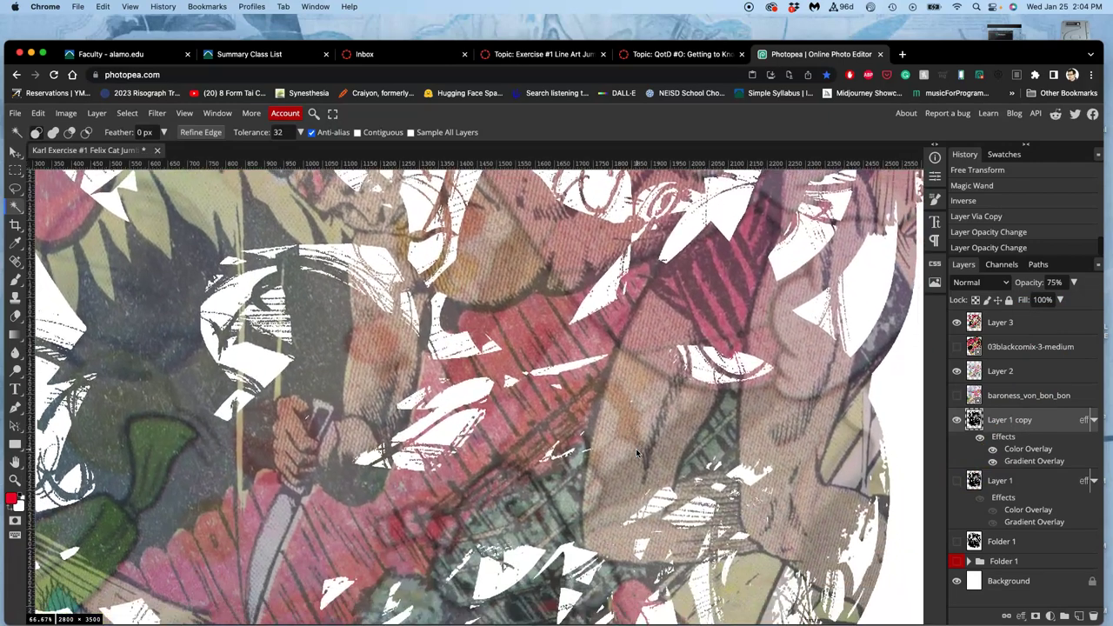
{"action": "scroll", "coordinate": [636, 448], "scroll_direction": "down", "scroll_amount": 5}
{"action": "scroll", "coordinate": [635, 448], "scroll_direction": "left", "scroll_amount": 5}
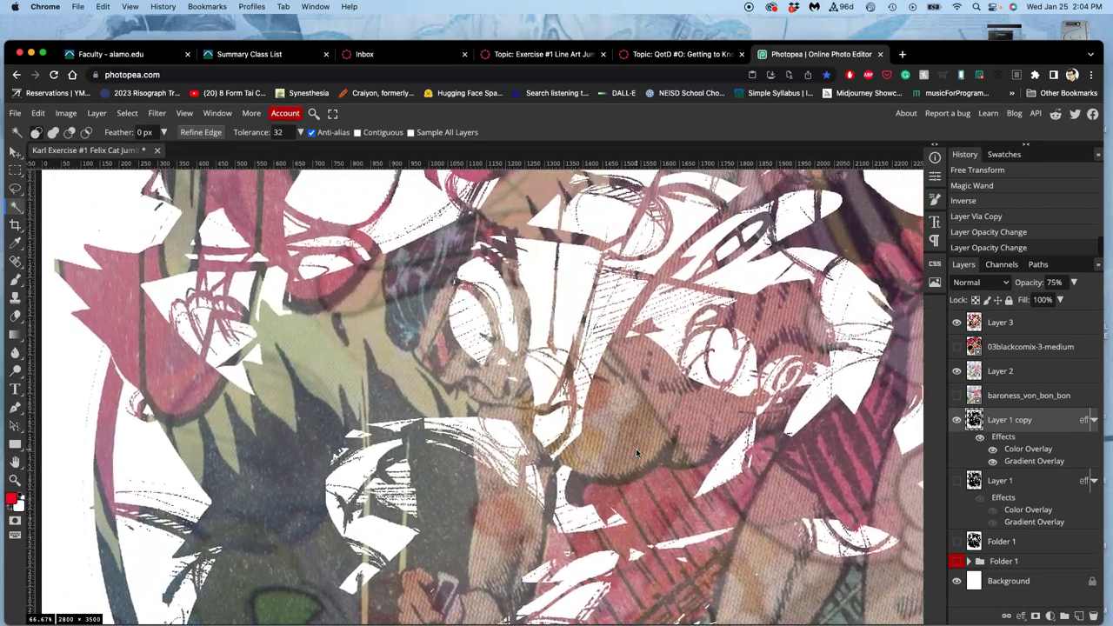
{"action": "scroll", "coordinate": [636, 448], "scroll_direction": "up", "scroll_amount": 5}
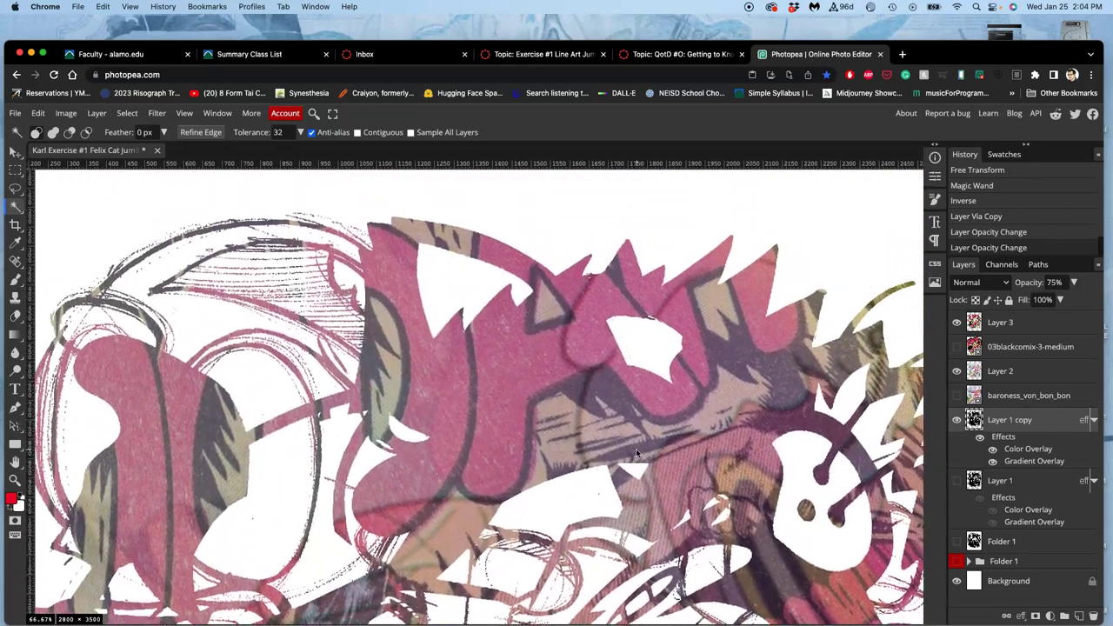
{"action": "scroll", "coordinate": [636, 448], "scroll_direction": "down", "scroll_amount": 3}
{"action": "scroll", "coordinate": [636, 447], "scroll_direction": "right", "scroll_amount": 3}
{"action": "scroll", "coordinate": [636, 448], "scroll_direction": "down", "scroll_amount": 3}
{"action": "scroll", "coordinate": [636, 448], "scroll_direction": "down", "scroll_amount": 3}
{"action": "scroll", "coordinate": [635, 447], "scroll_direction": "left", "scroll_amount": 1}
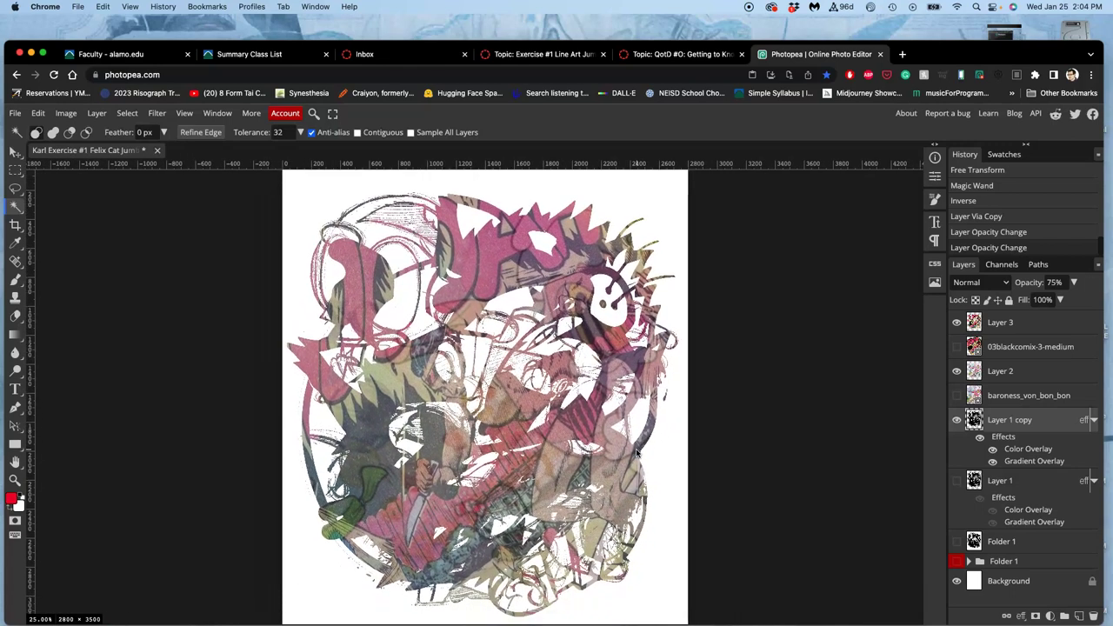
Step: Set Layer 3 to 50% opacity, trying Dissolve before returning to Normal blending
{"action": "left_click", "coordinate": [1019, 327]}
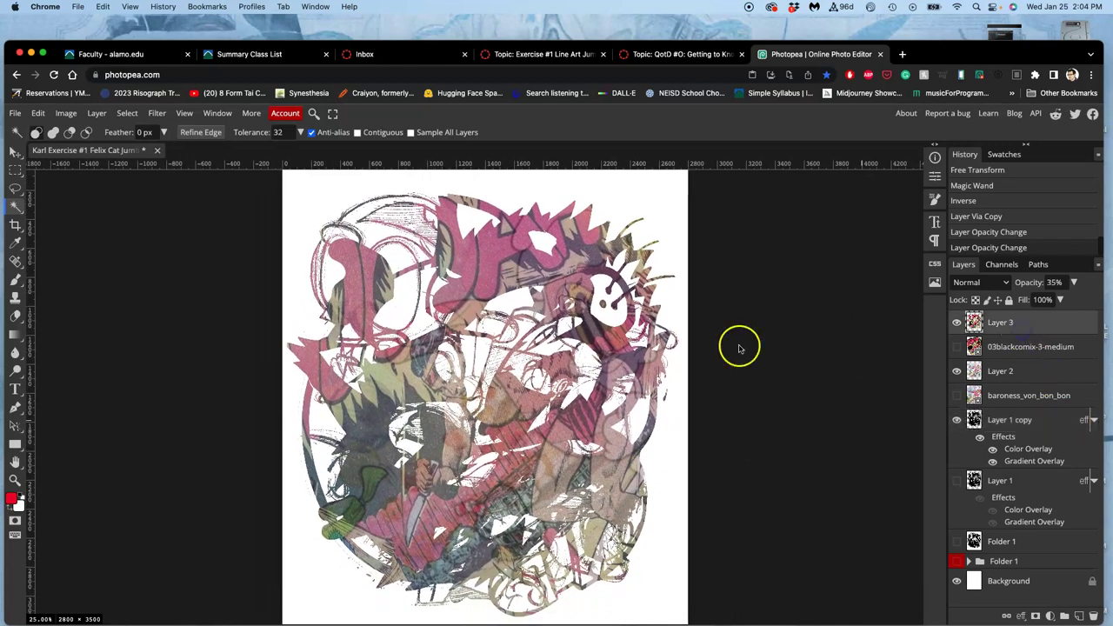
{"action": "left_click", "coordinate": [1074, 283]}
{"action": "left_click_drag", "start_coordinate": [1035, 300], "coordinate": [1047, 302]}
{"action": "left_click", "coordinate": [1005, 284]}
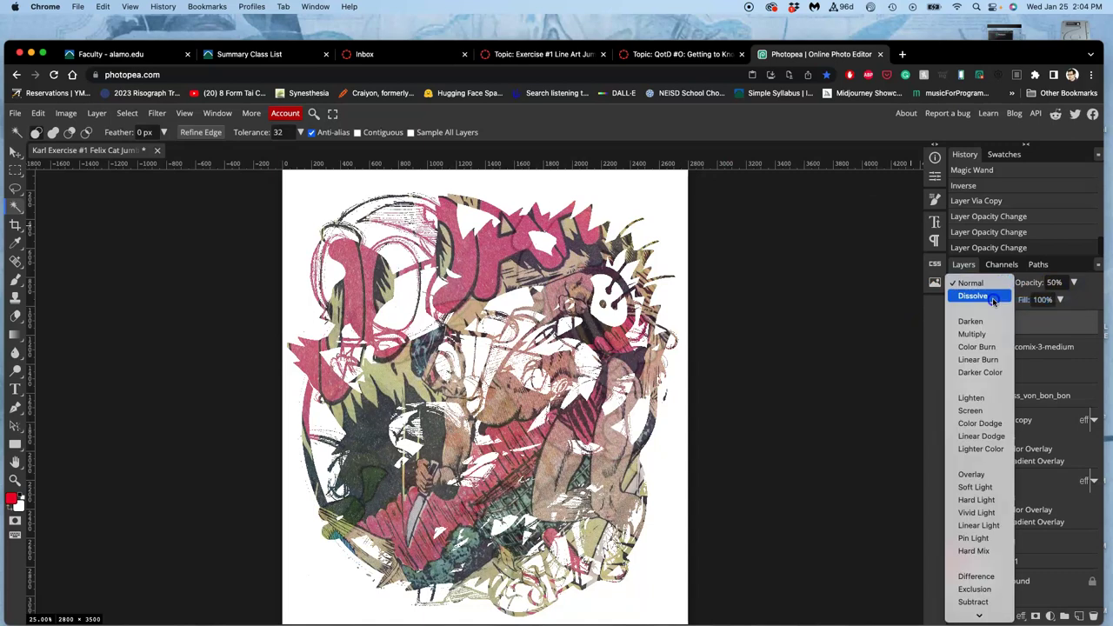
{"action": "left_click", "coordinate": [993, 298]}
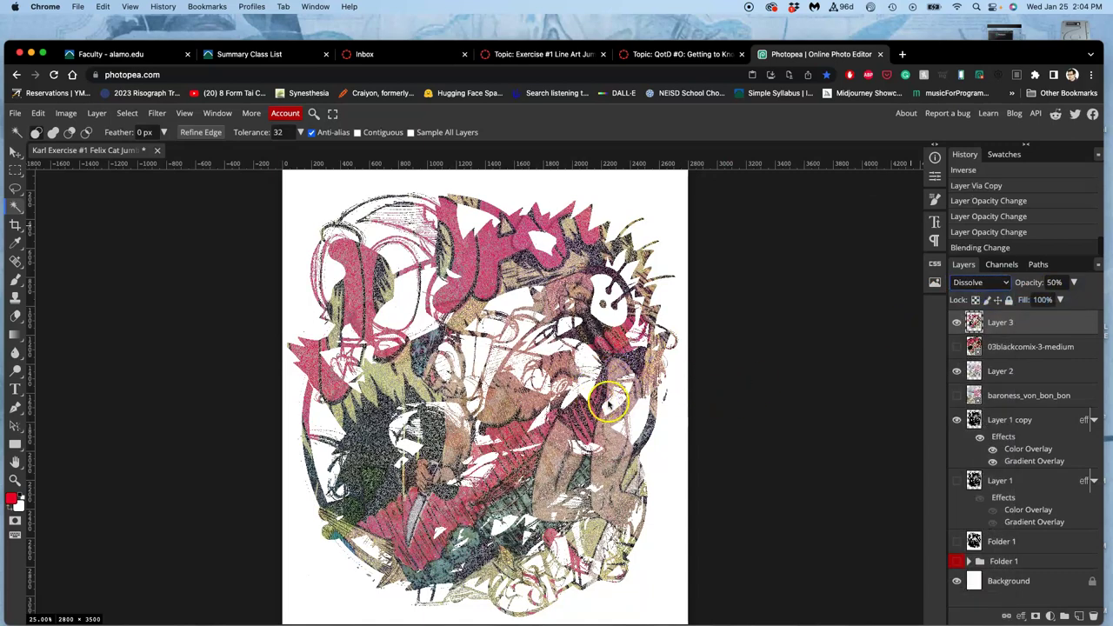
{"action": "left_click", "coordinate": [981, 325]}
{"action": "left_click", "coordinate": [1000, 283]}
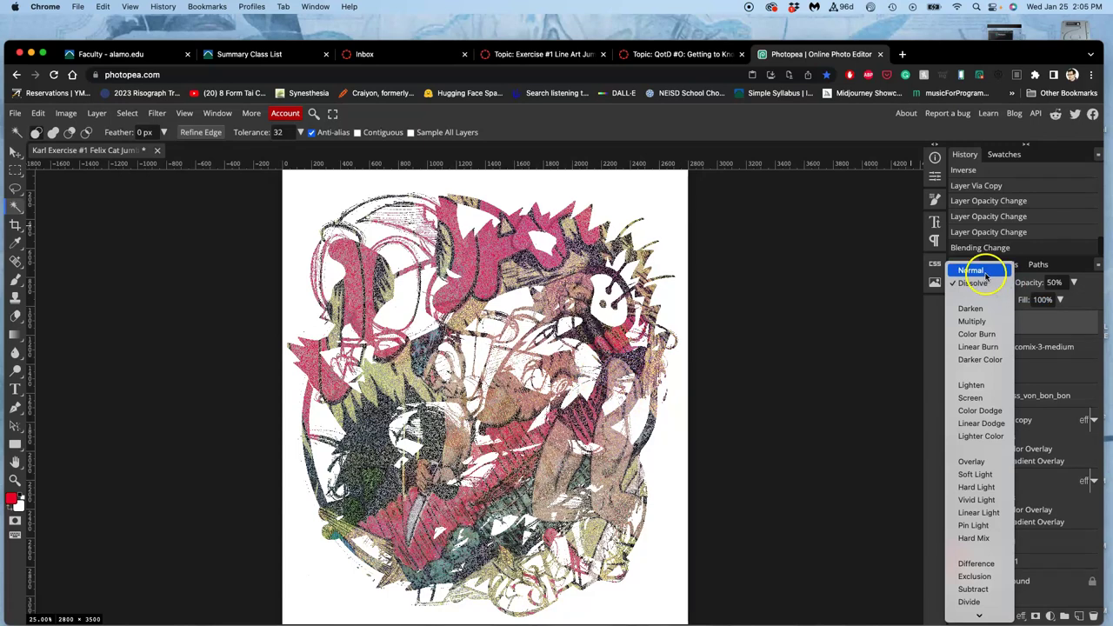
{"action": "left_click", "coordinate": [971, 271]}
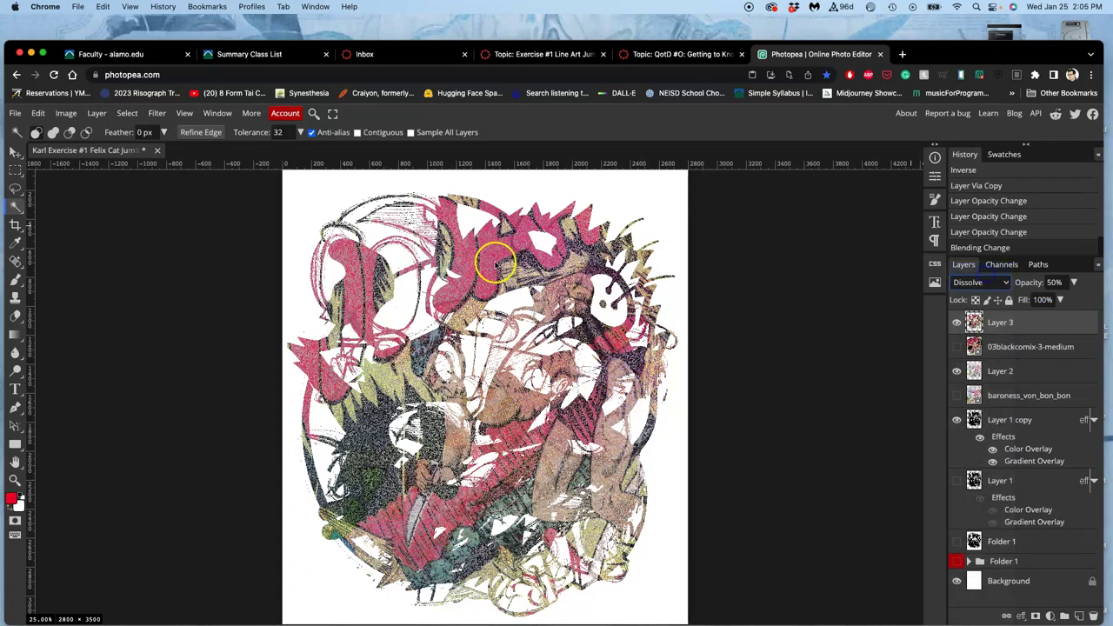
Step: Apply Levels to Layer 3 with black input 14 and white input 219
{"action": "left_click", "coordinate": [70, 115]}
{"action": "mouse_move", "coordinate": [87, 152]}
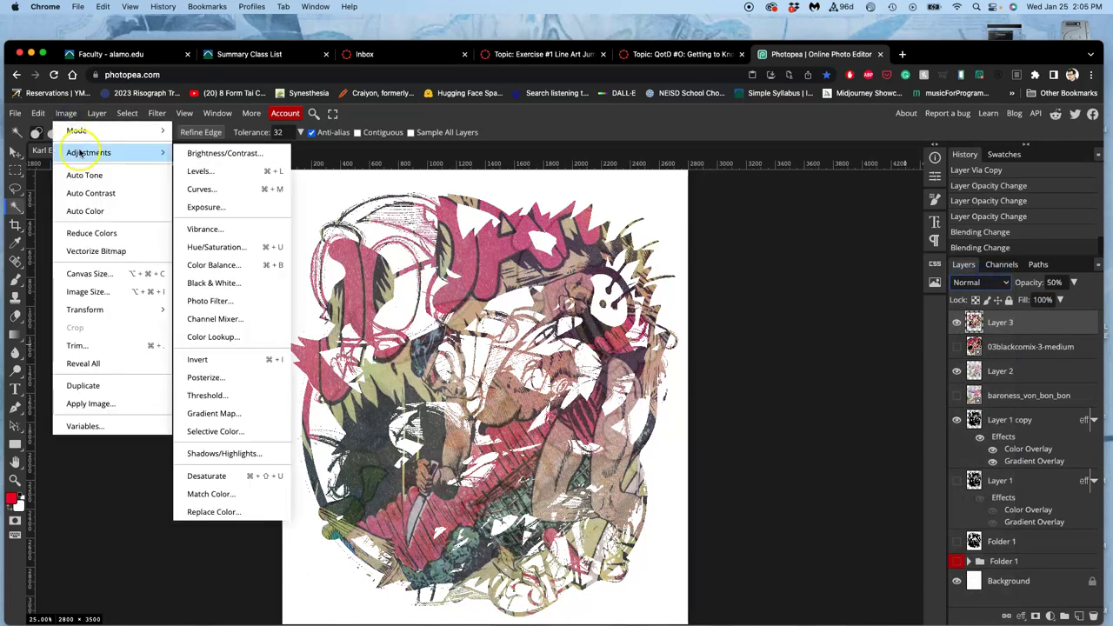
{"action": "left_click", "coordinate": [201, 169]}
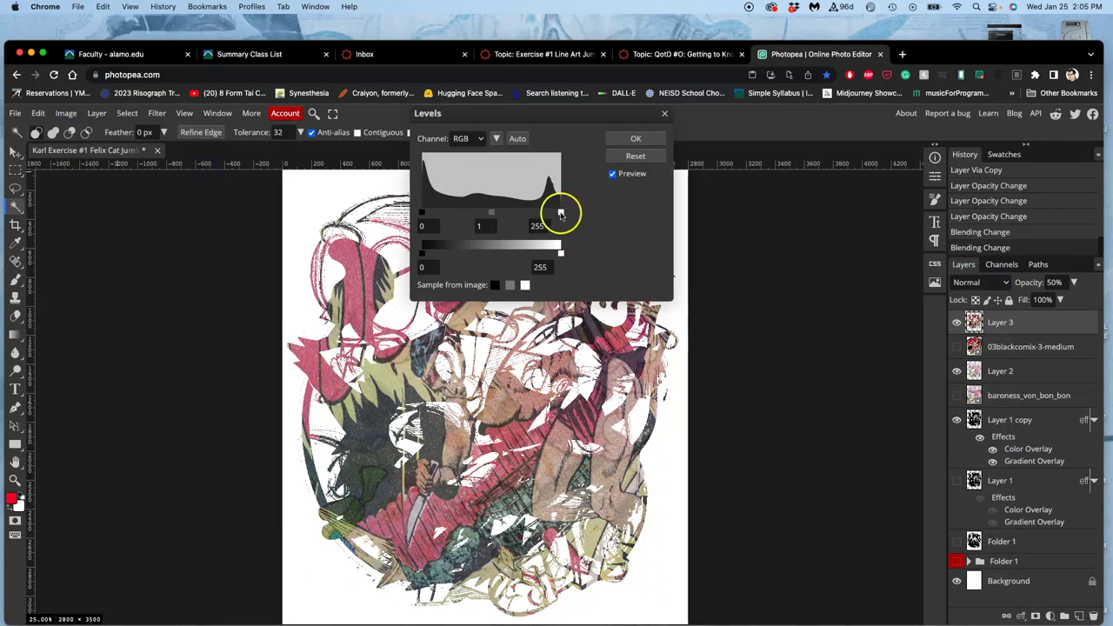
{"action": "left_click_drag", "start_coordinate": [561, 213], "coordinate": [538, 215]}
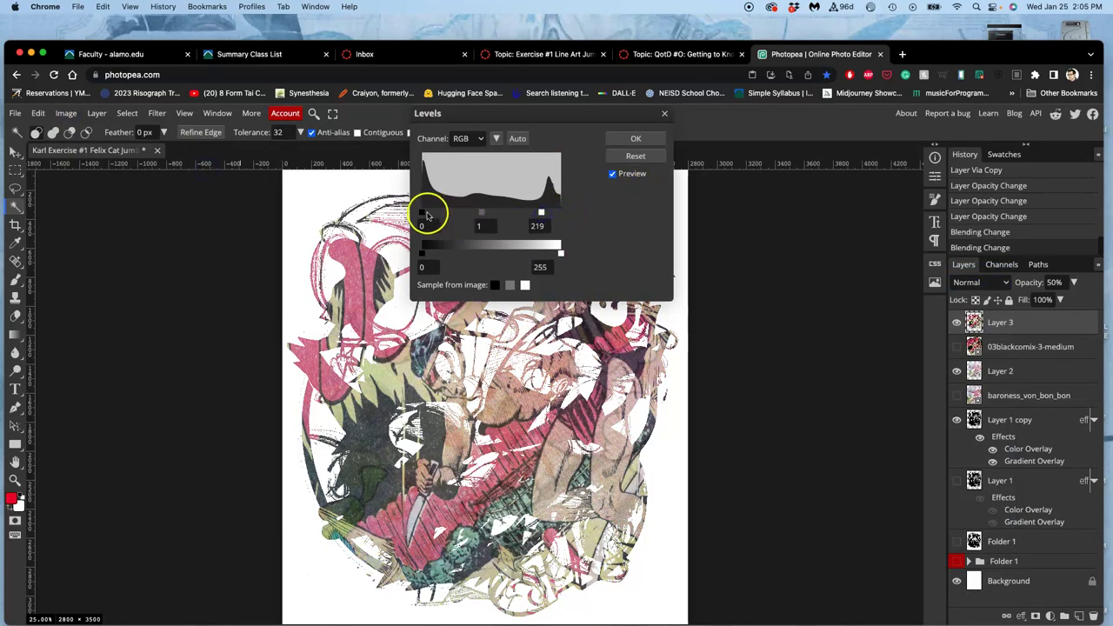
{"action": "left_click_drag", "start_coordinate": [427, 215], "coordinate": [437, 214]}
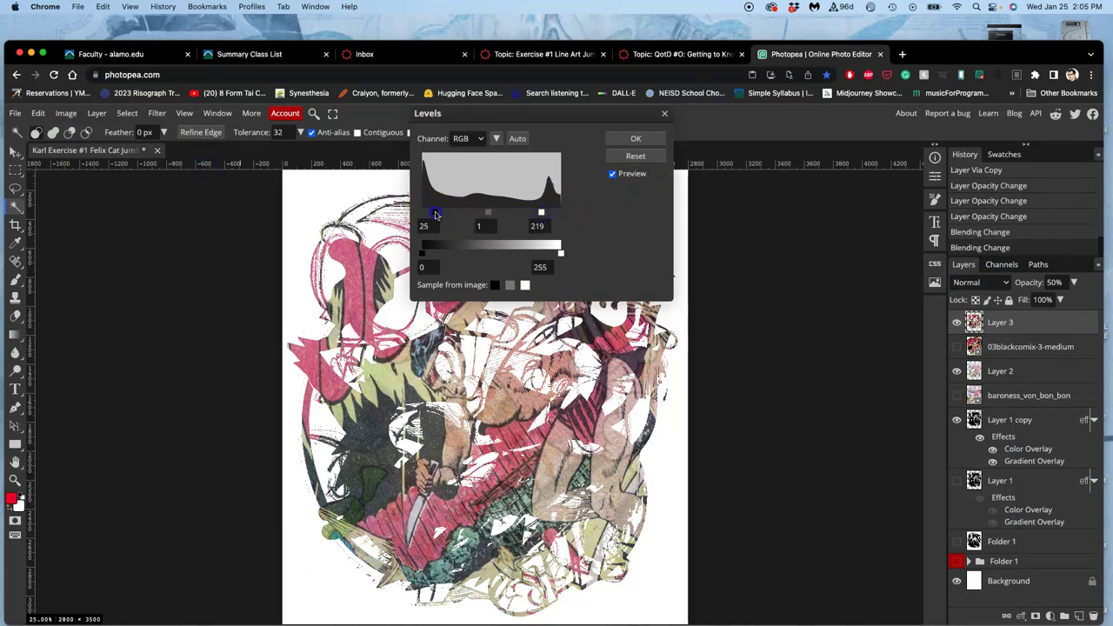
{"action": "left_click", "coordinate": [635, 140]}
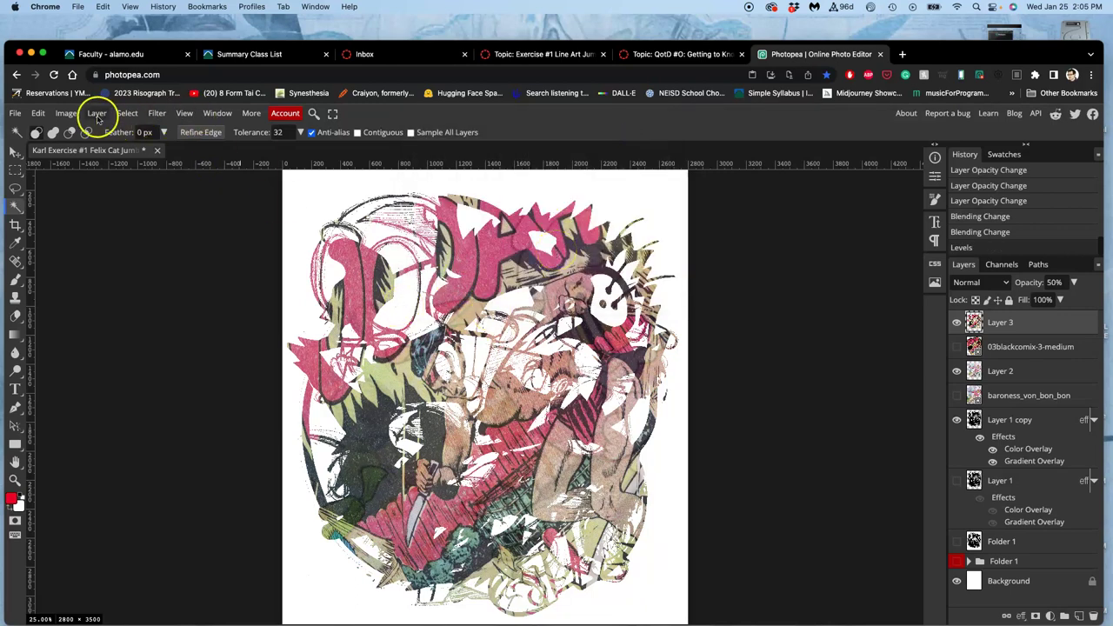
Step: Open Color Balance on Layer 3 and shift the shadows' magenta-green balance and the midtones toward green
{"action": "left_click", "coordinate": [67, 114]}
{"action": "mouse_move", "coordinate": [95, 152]}
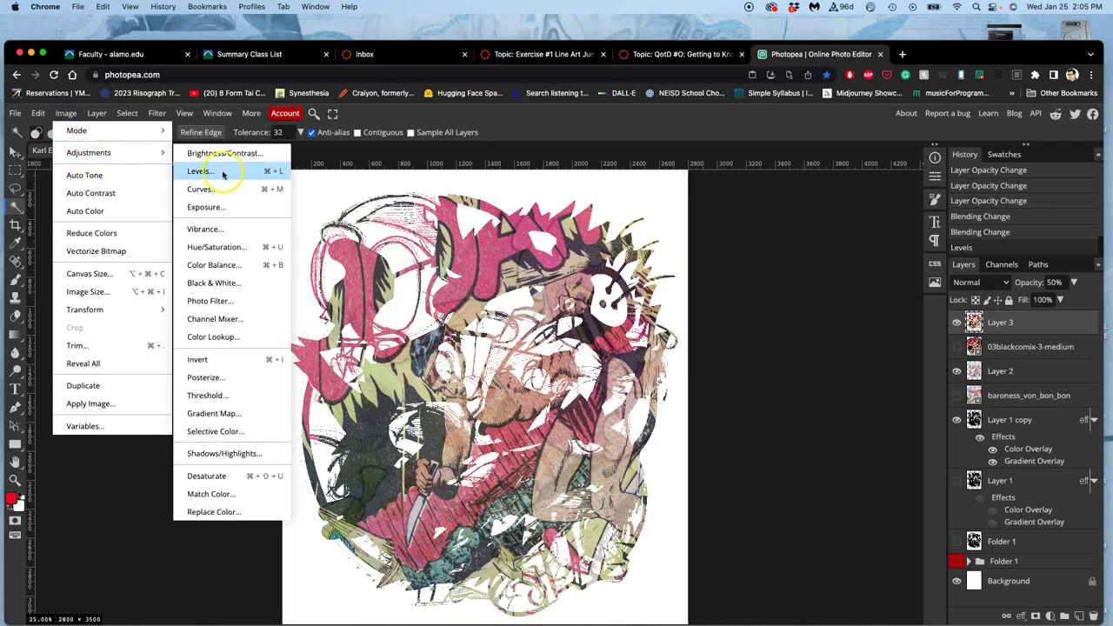
{"action": "left_click", "coordinate": [211, 264]}
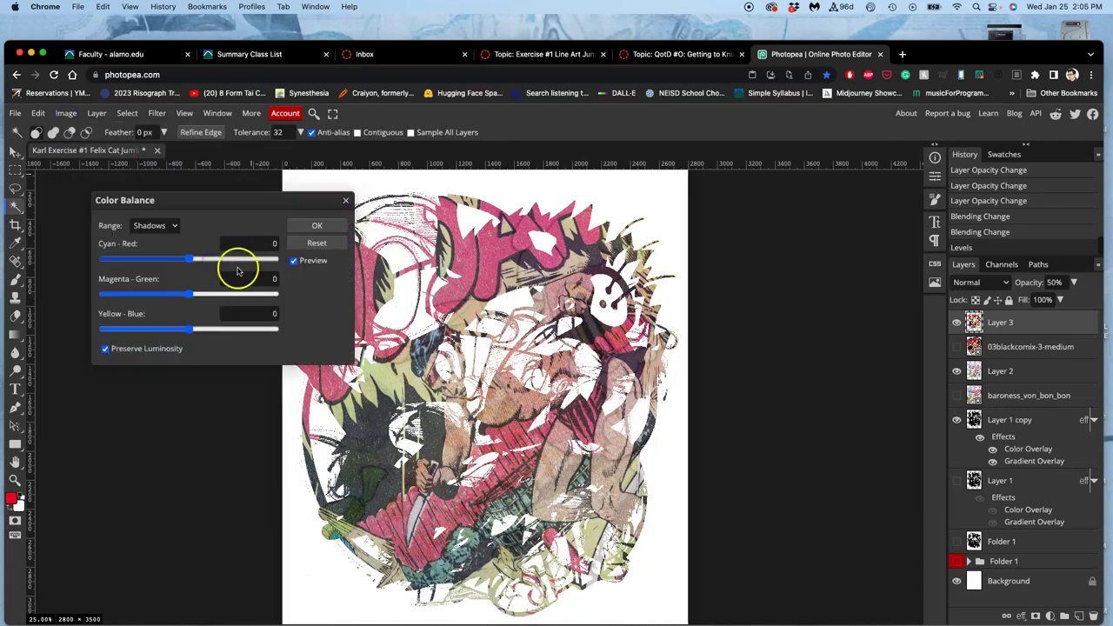
{"action": "left_click_drag", "start_coordinate": [268, 201], "coordinate": [218, 154]}
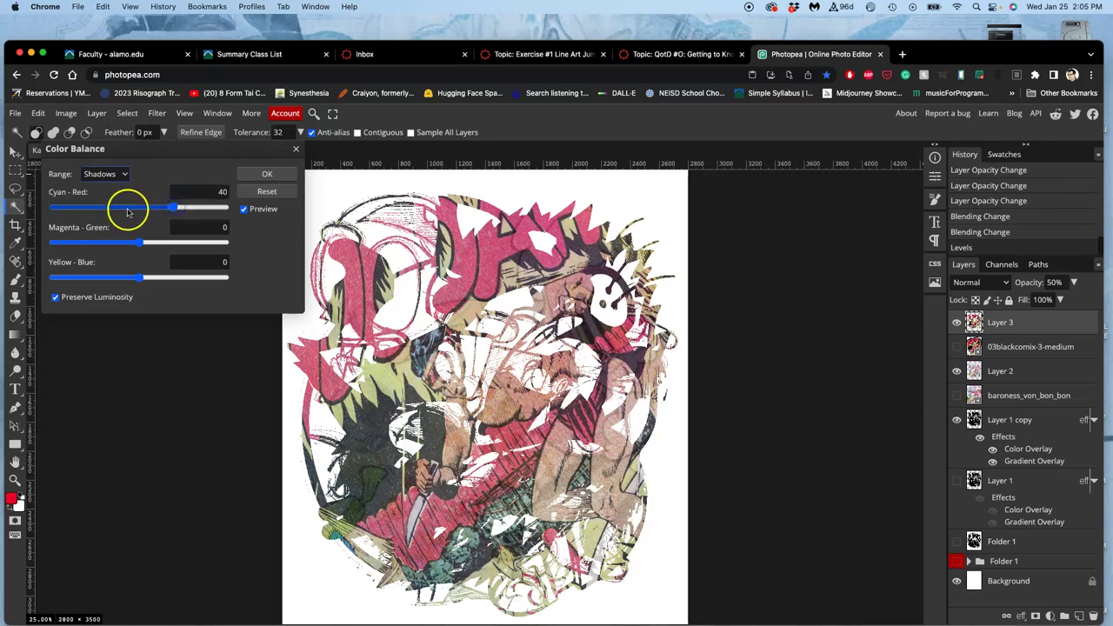
{"action": "left_click", "coordinate": [137, 243]}
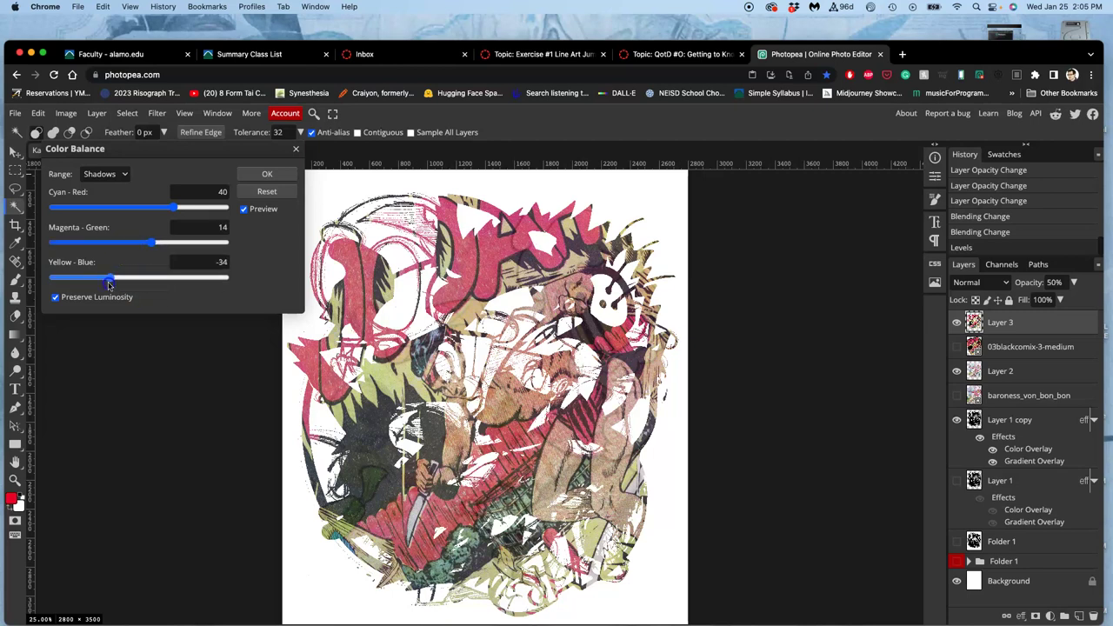
{"action": "left_click", "coordinate": [103, 174]}
{"action": "left_click", "coordinate": [104, 187]}
{"action": "left_click_drag", "start_coordinate": [141, 241], "coordinate": [168, 277]}
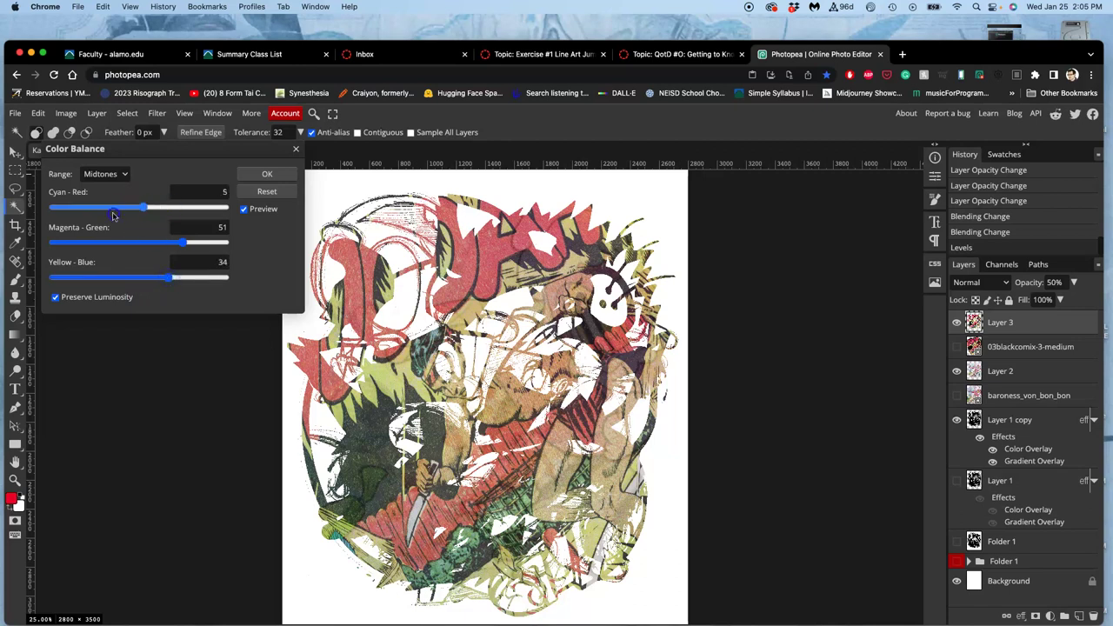
Step: Set the highlights to 53, −43, −42, apply, then revert to the Levels history state
{"action": "left_click", "coordinate": [104, 173]}
{"action": "left_click", "coordinate": [104, 188]}
{"action": "left_click_drag", "start_coordinate": [177, 208], "coordinate": [185, 207]}
{"action": "left_click_drag", "start_coordinate": [140, 242], "coordinate": [191, 277]}
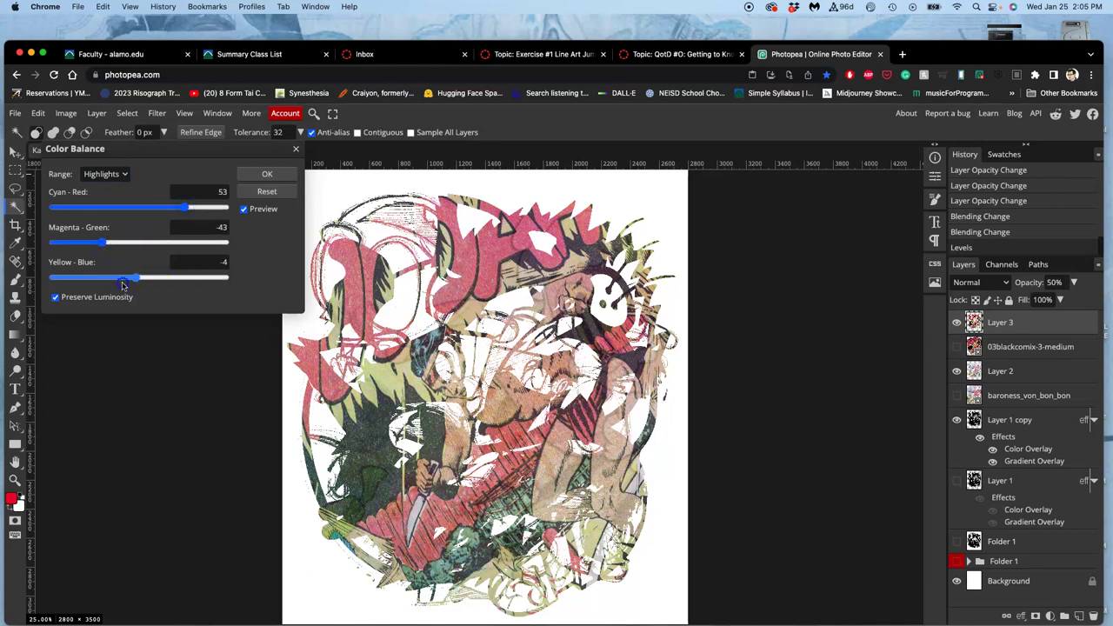
{"action": "left_click", "coordinate": [268, 174]}
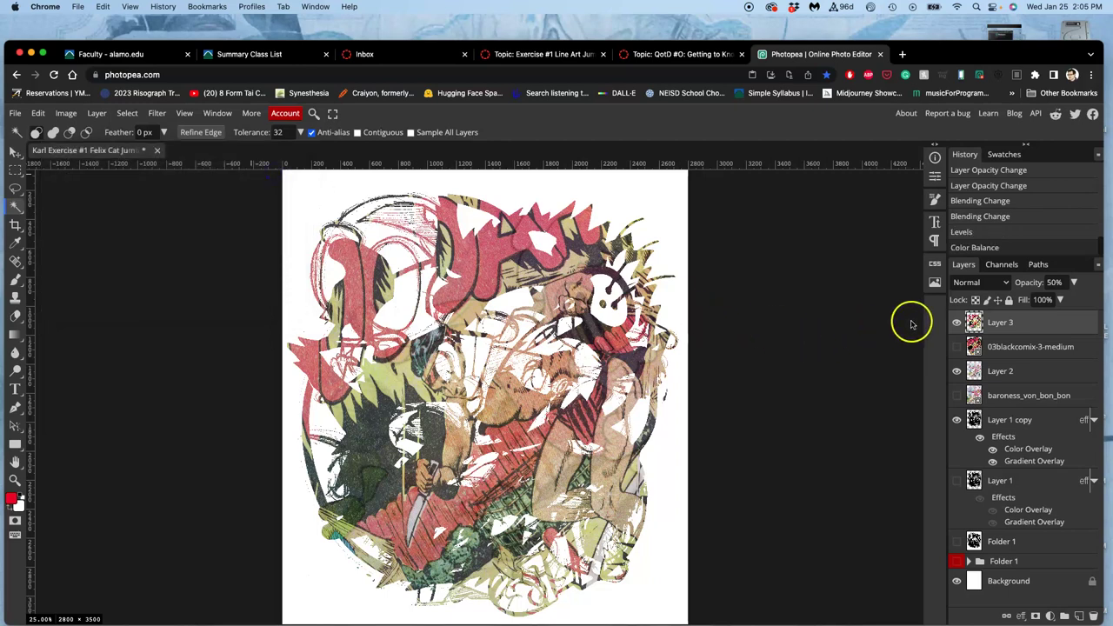
{"action": "left_click", "coordinate": [975, 233]}
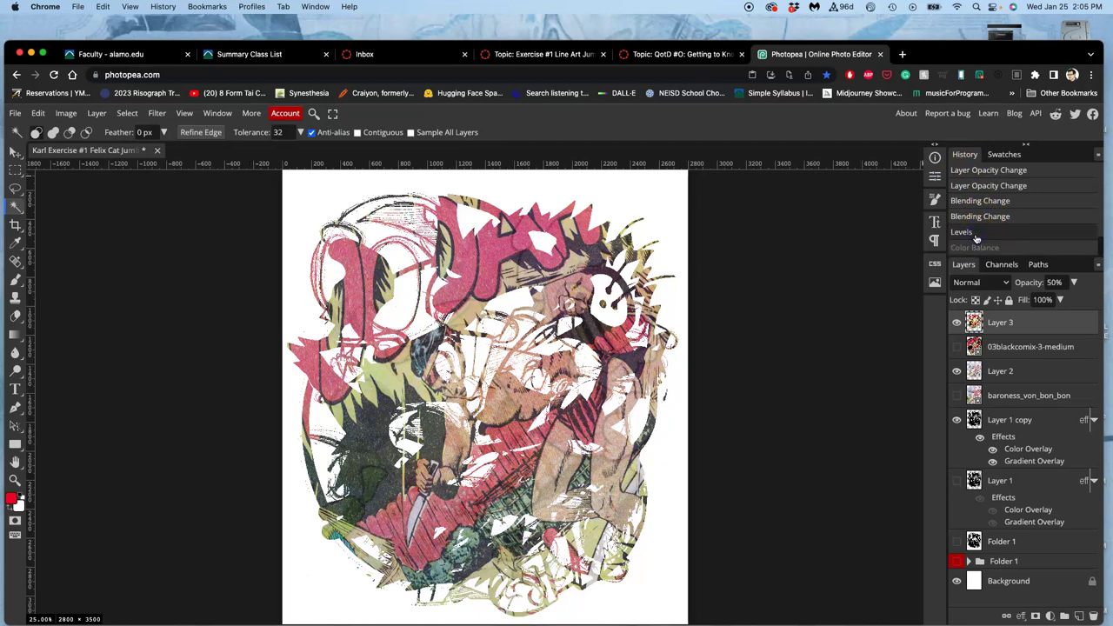